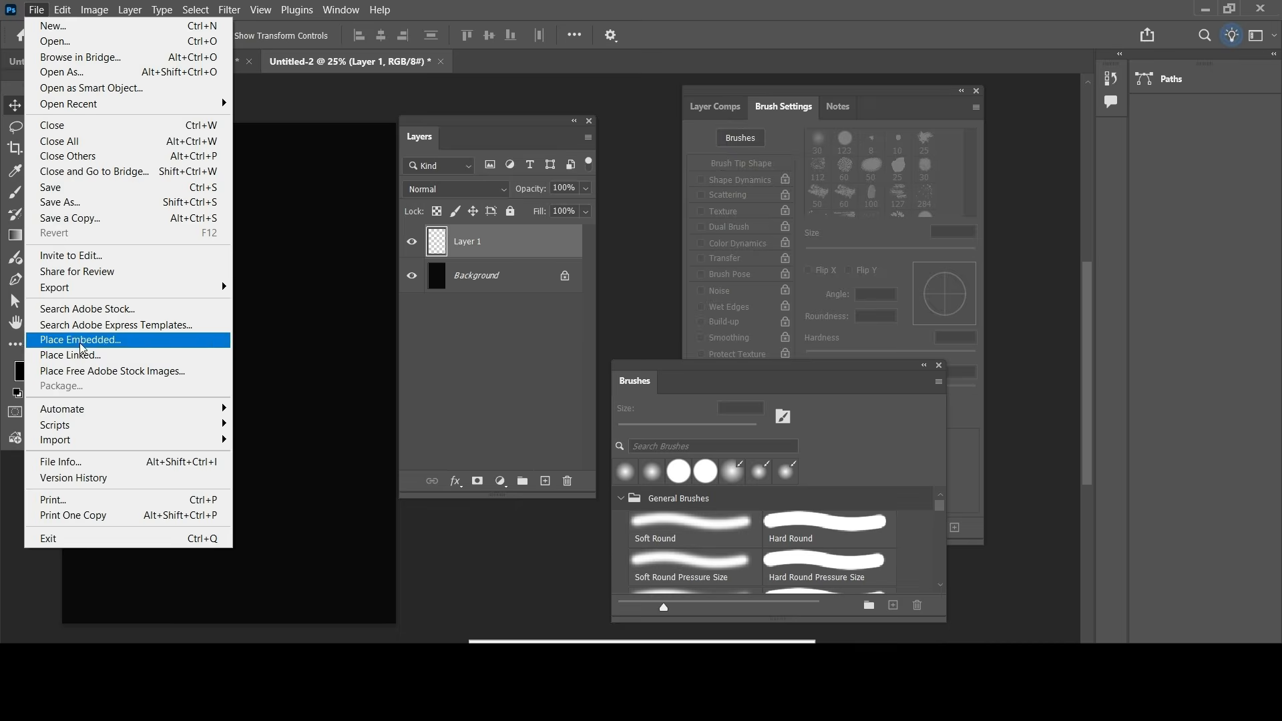
Step: Place the space background4k image as an embedded layer filling the canvas and rasterize it
click(287, 256)
click(512, 381)
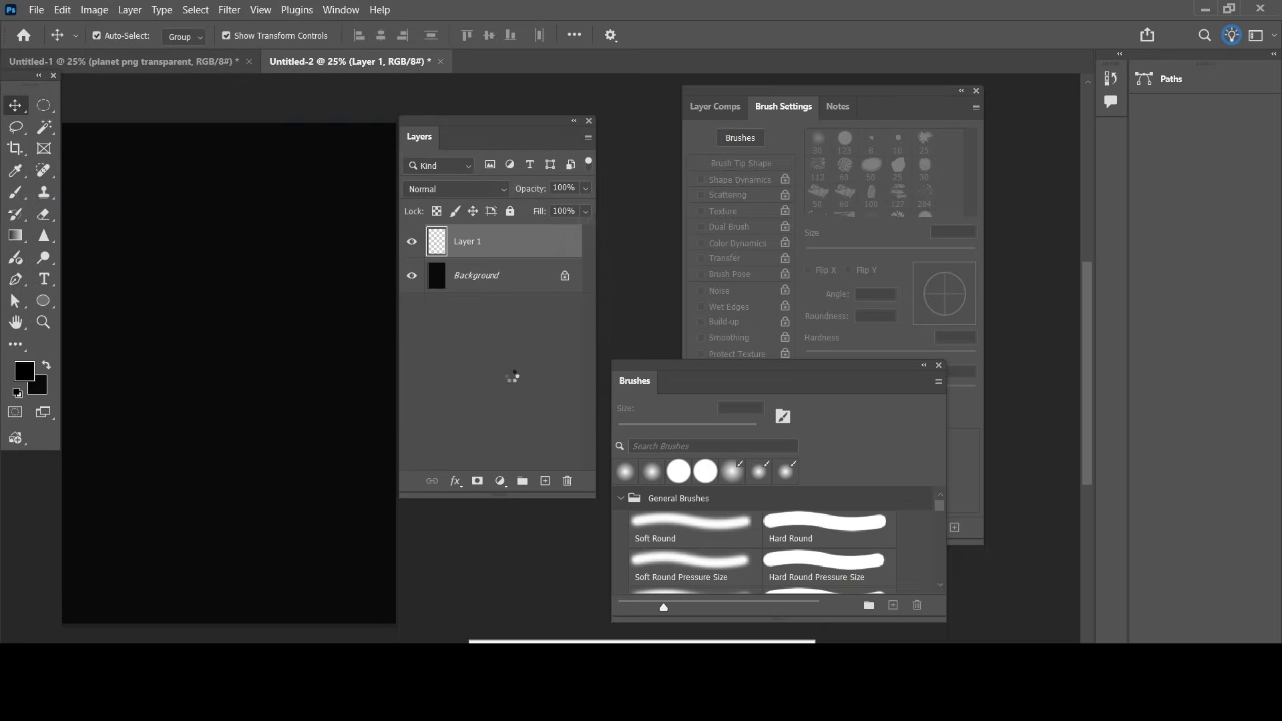
key(Return)
right_click(511, 242)
click(563, 632)
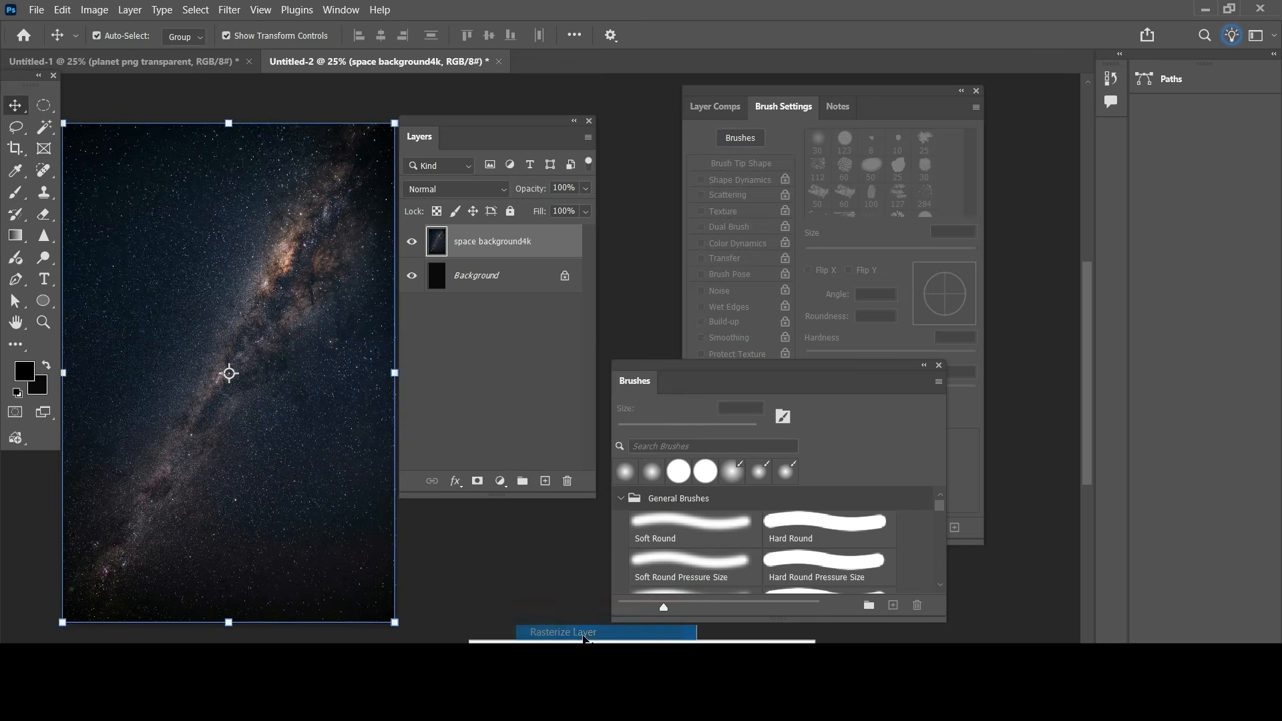
Step: Place the smoke overlay image as an embedded layer above the space background, using a new layer
click(545, 483)
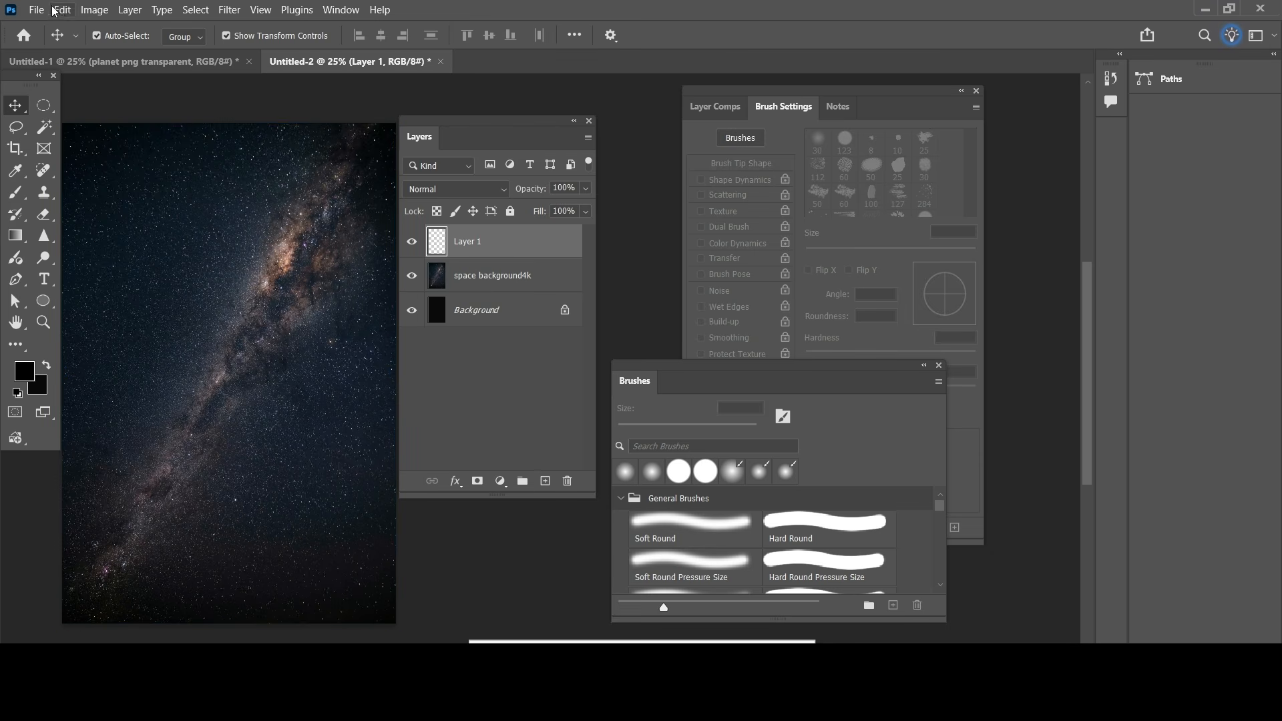
click(30, 10)
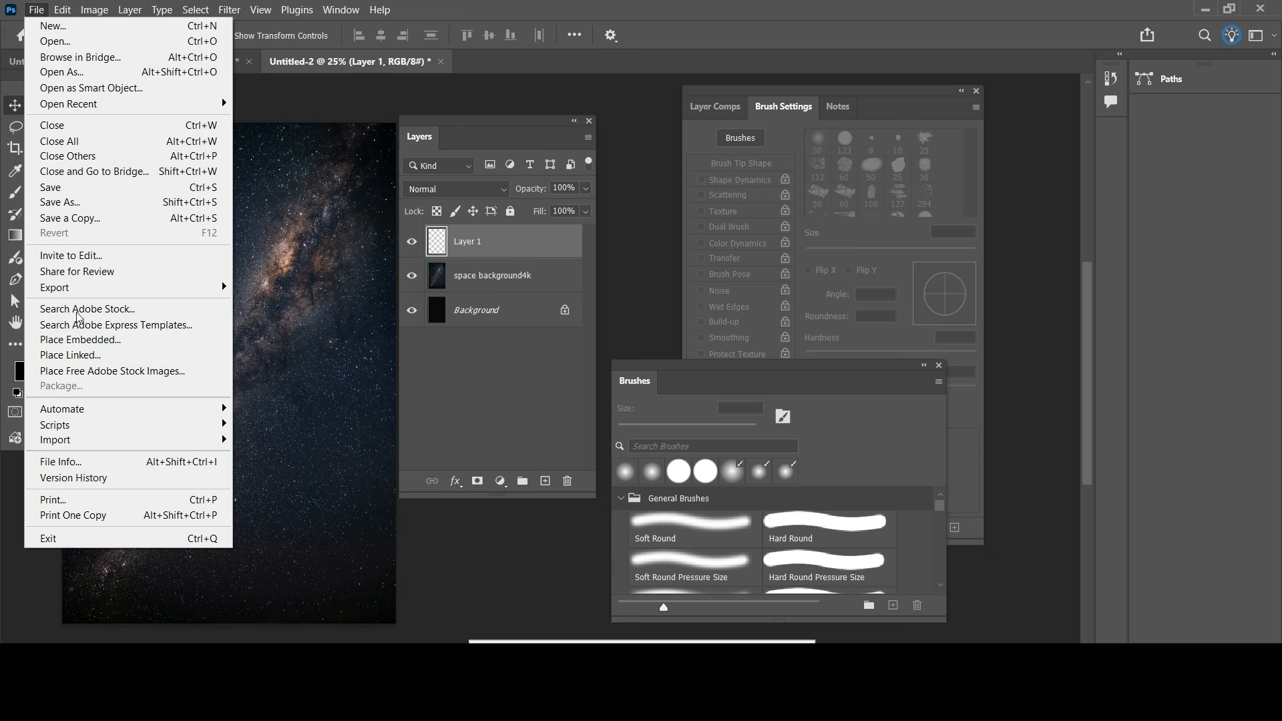
click(77, 340)
click(203, 252)
click(501, 373)
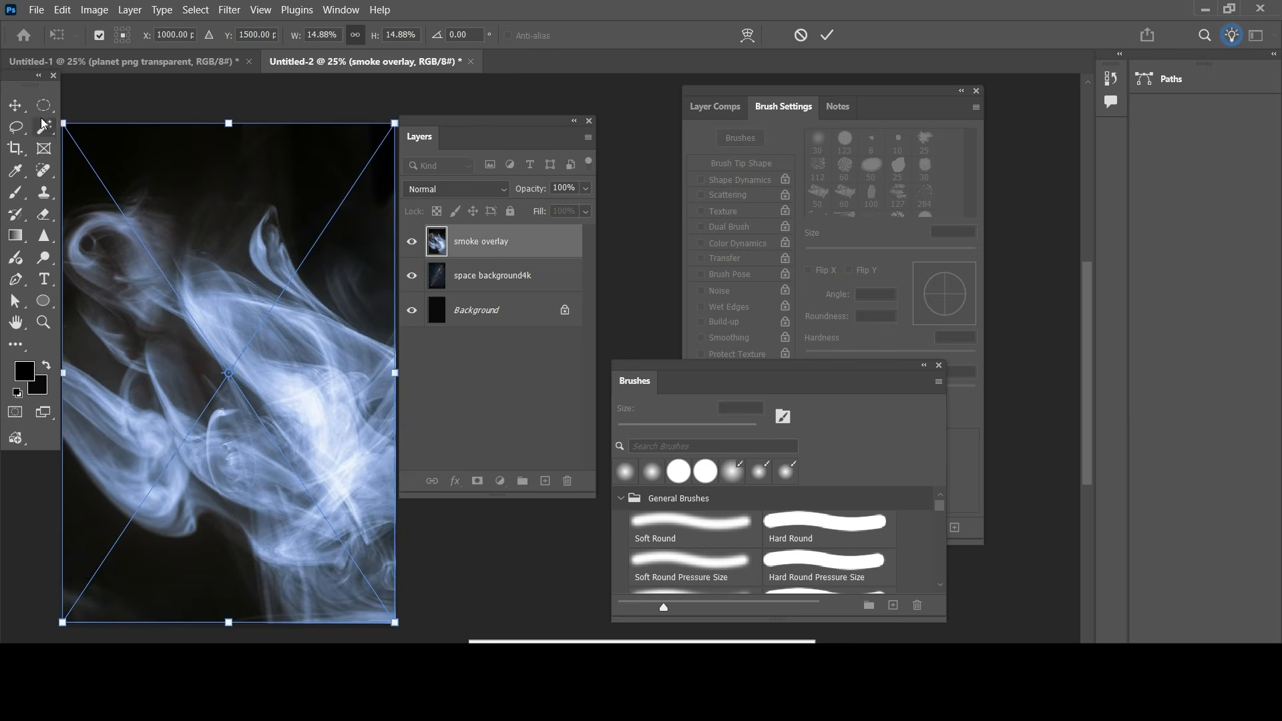
click(829, 36)
Step: Rasterize the smoke overlay and delete the black areas above and to the lower left of the smoke with the Magic Wand
click(45, 127)
click(313, 178)
key(Delete)
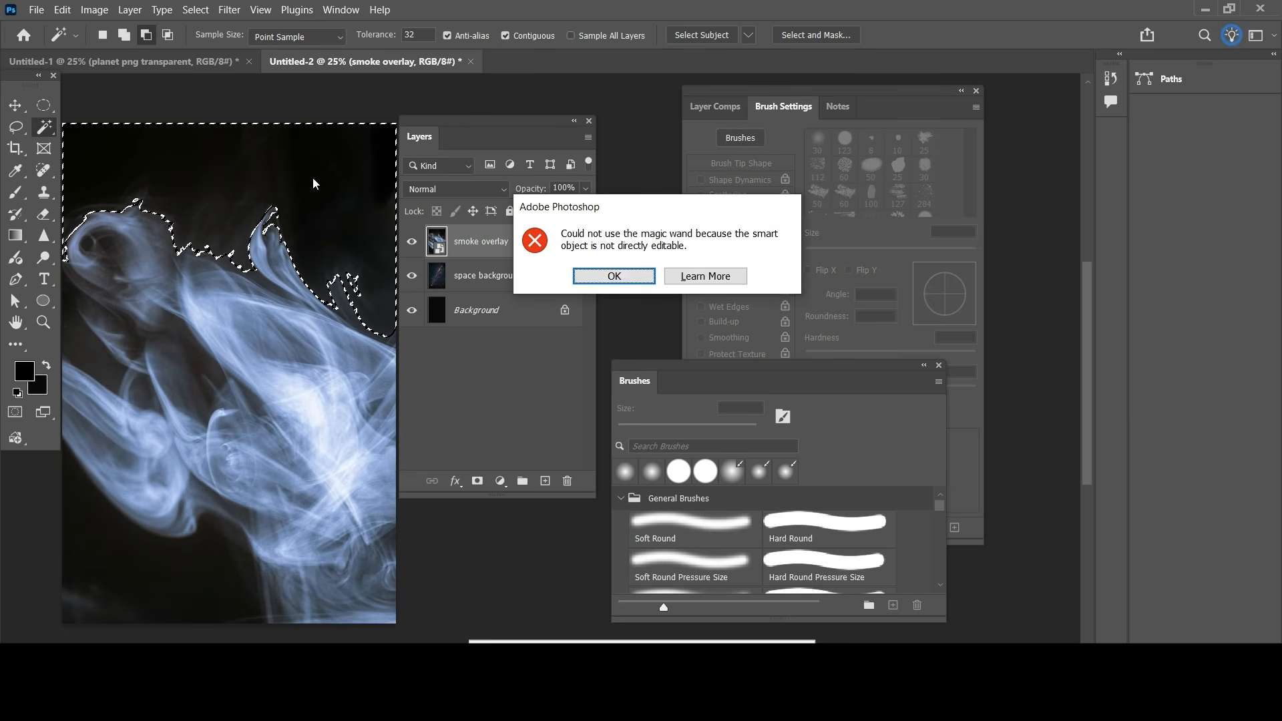
click(618, 284)
right_click(521, 242)
click(574, 633)
key(Delete)
key(ctrl+d)
click(134, 574)
key(Delete)
key(ctrl+d)
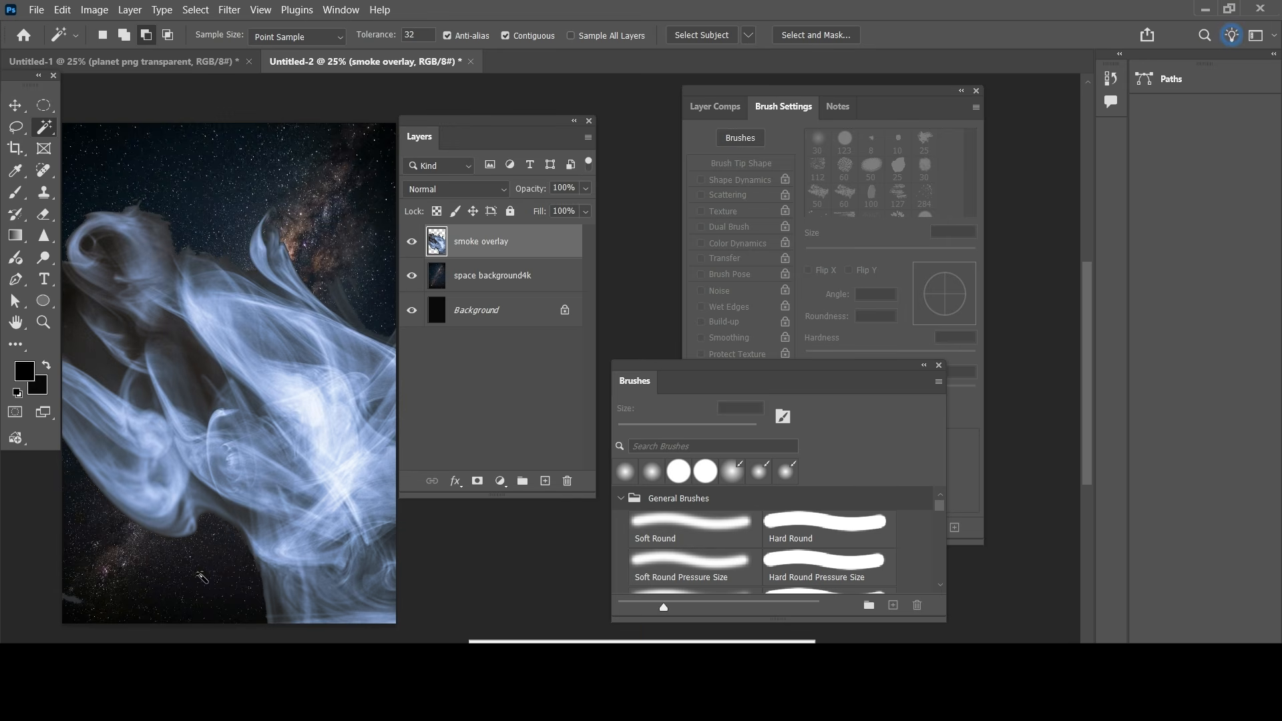
Step: Rotate the smoke overlay about 88°, scale it to about 77% and position it over the canvas's lower half
click(16, 106)
drag(389, 138, 352, 578)
drag(167, 506, 278, 468)
drag(114, 430, 75, 433)
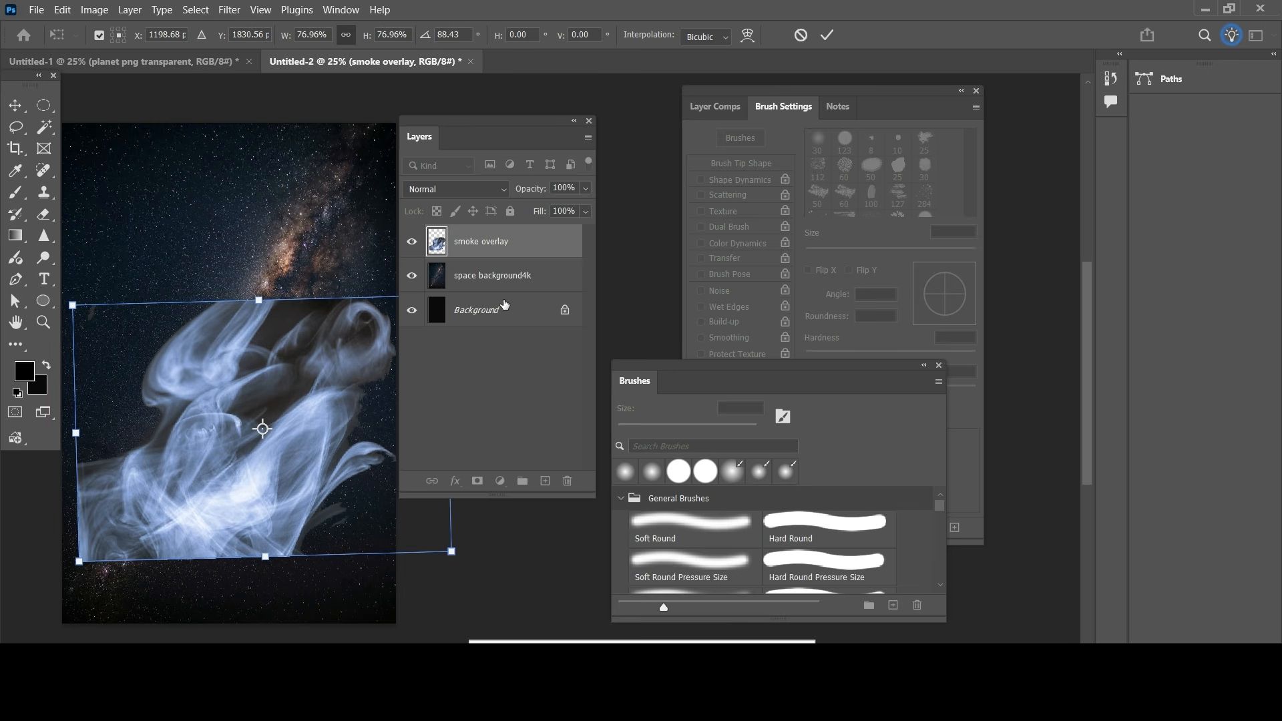
Step: Set the smoke overlay's blend mode to Screen and its opacity to 35%
click(490, 189)
click(419, 205)
click(461, 189)
click(446, 353)
drag(582, 204, 535, 198)
Step: Refine the smoke overlay's transform to about 80% scale and 89.8° rotation, aligned with the canvas's left edge
mouse_move(466, 566)
mouse_down()
mouse_move(444, 558)
mouse_move(452, 565)
mouse_up()
drag(80, 433, 66, 433)
drag(253, 446, 254, 440)
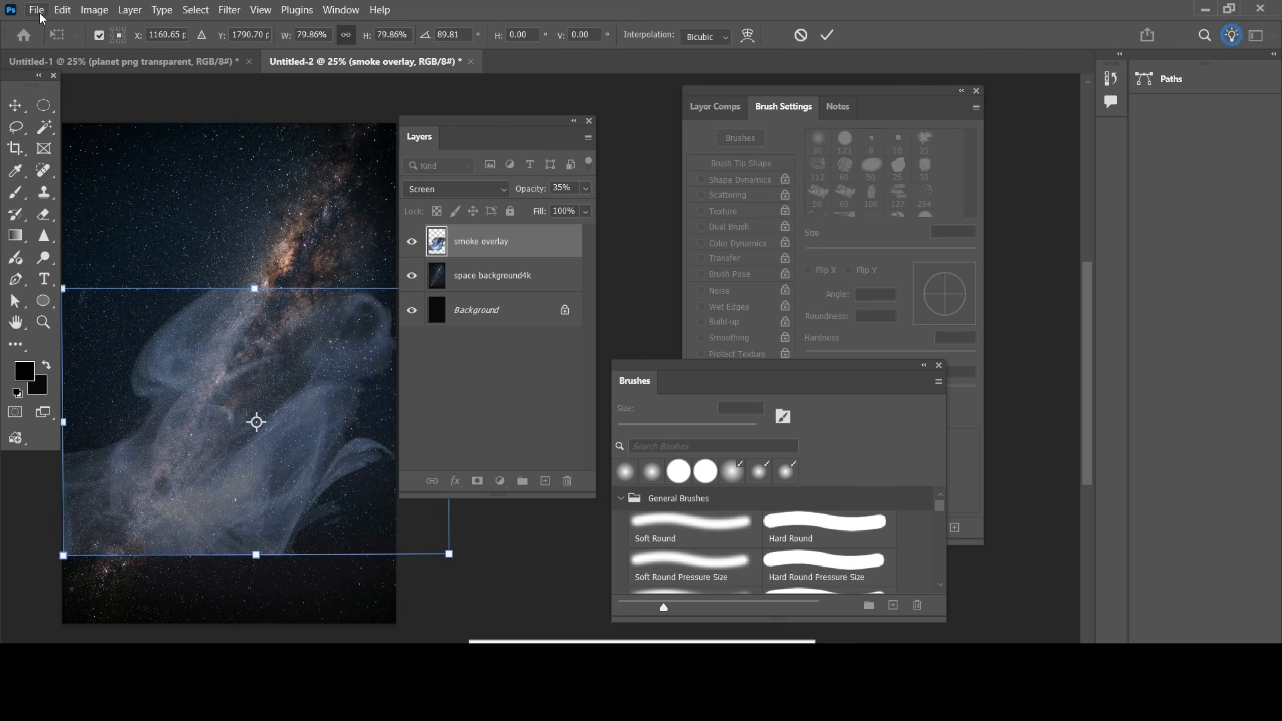
key(Return)
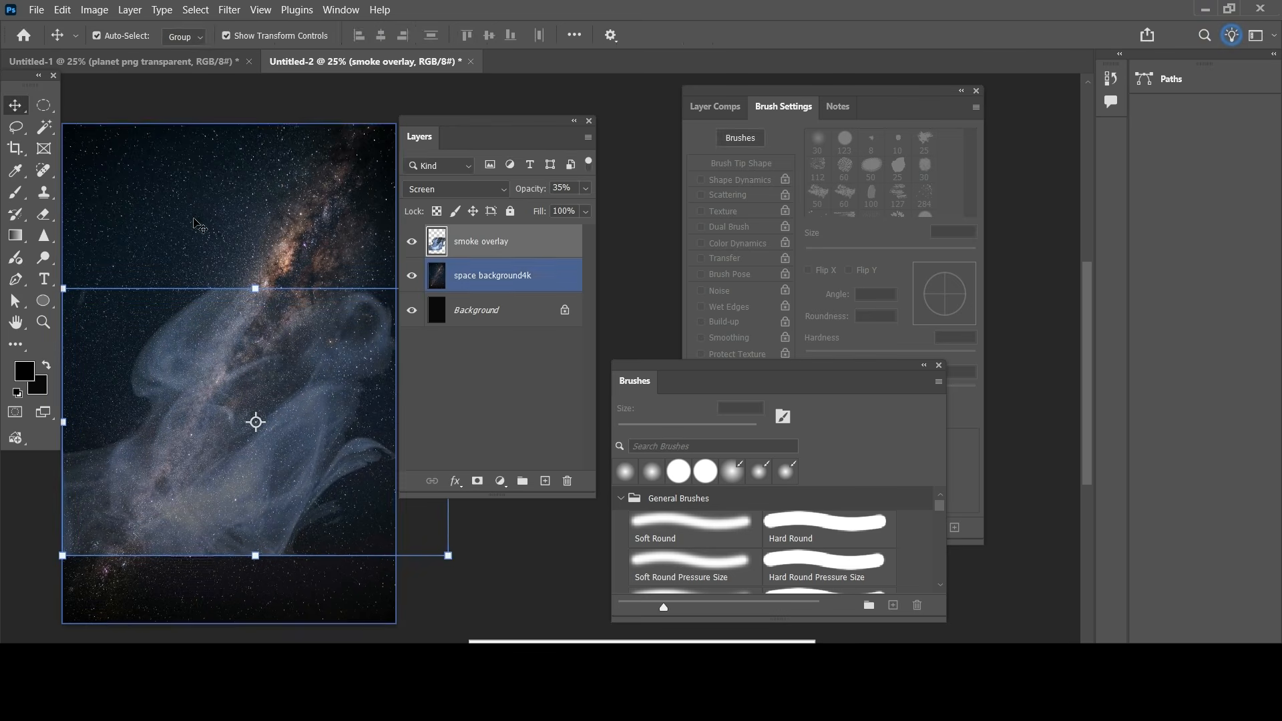
Step: Place the moon ground image as an embedded layer above the smoke overlay, using a new layer
click(545, 481)
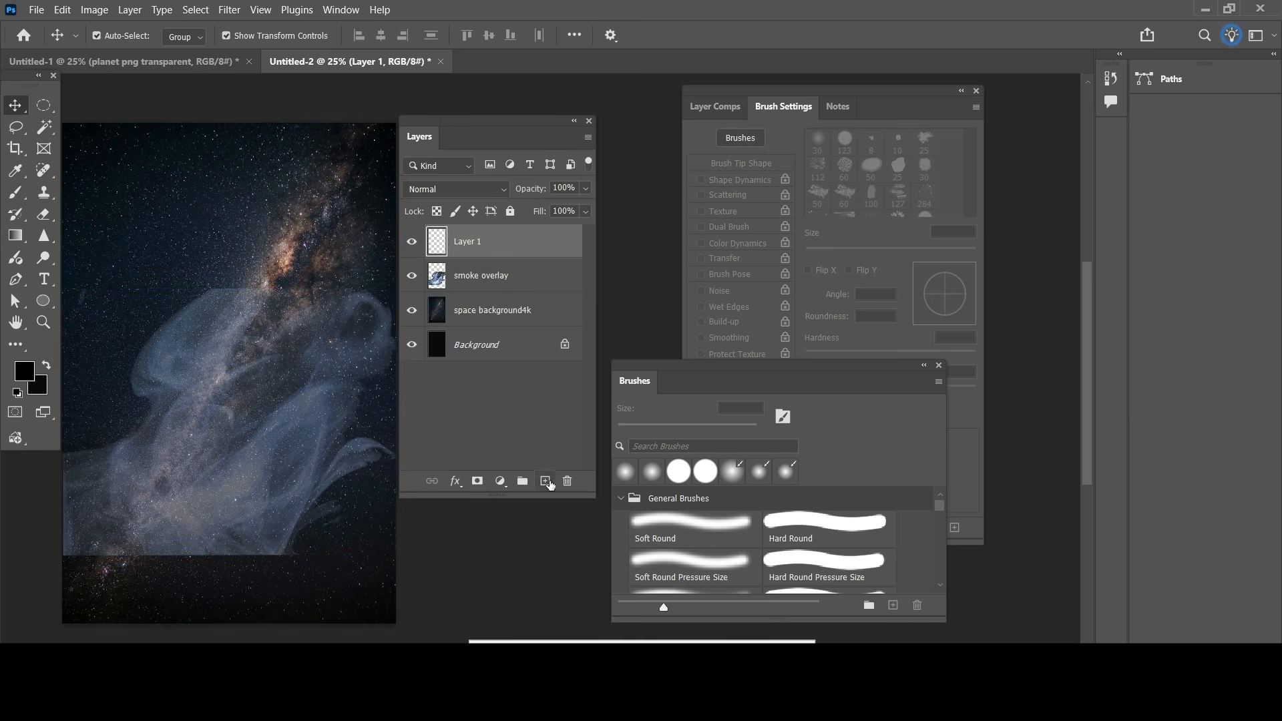
click(37, 11)
click(114, 340)
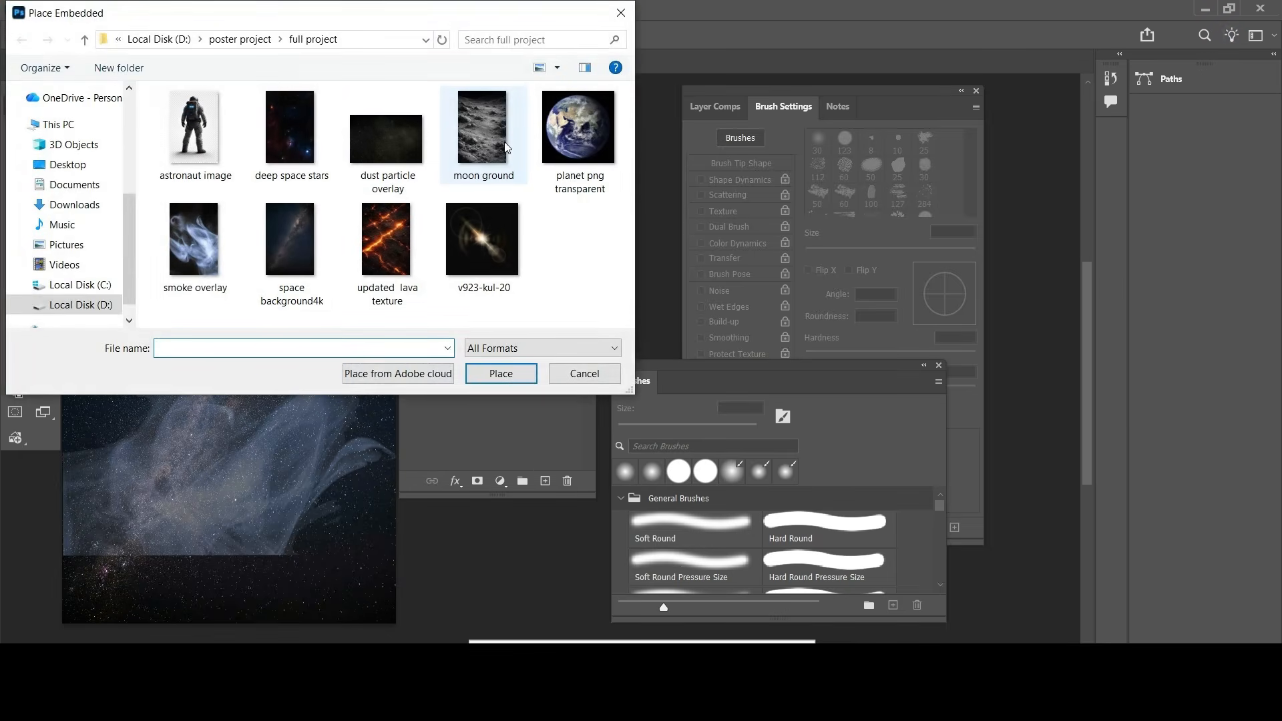
click(482, 149)
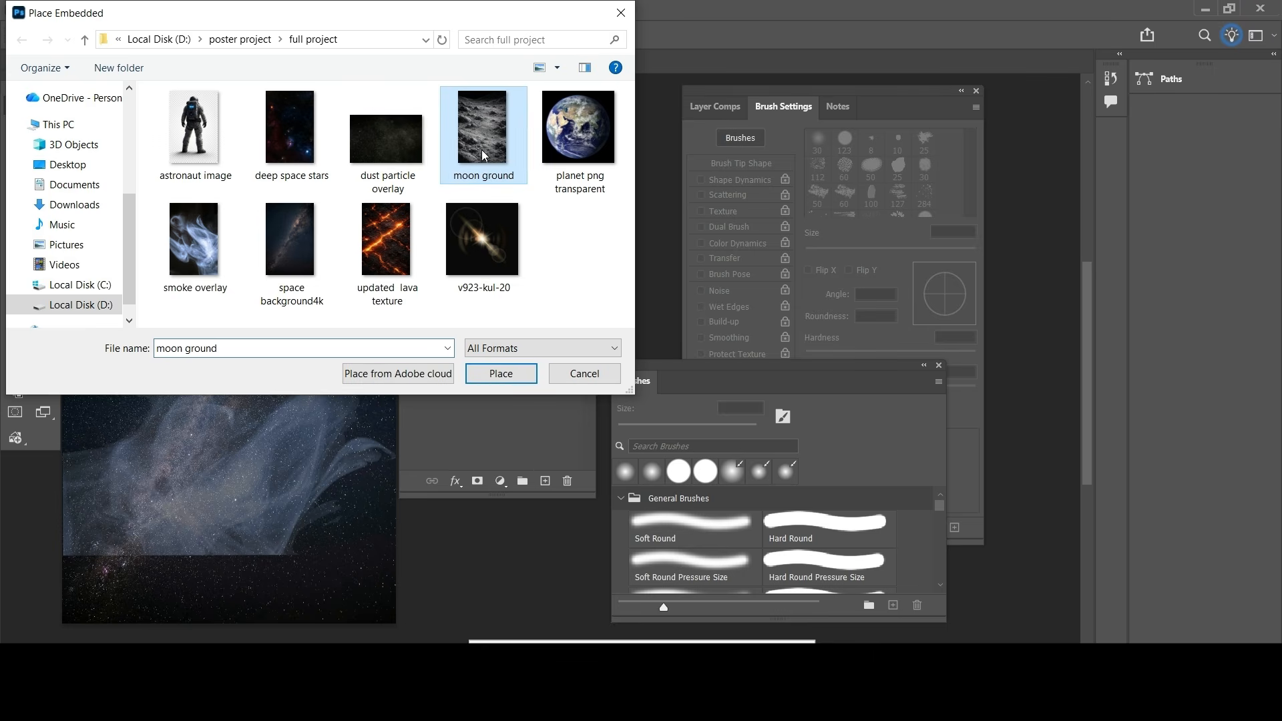
click(501, 373)
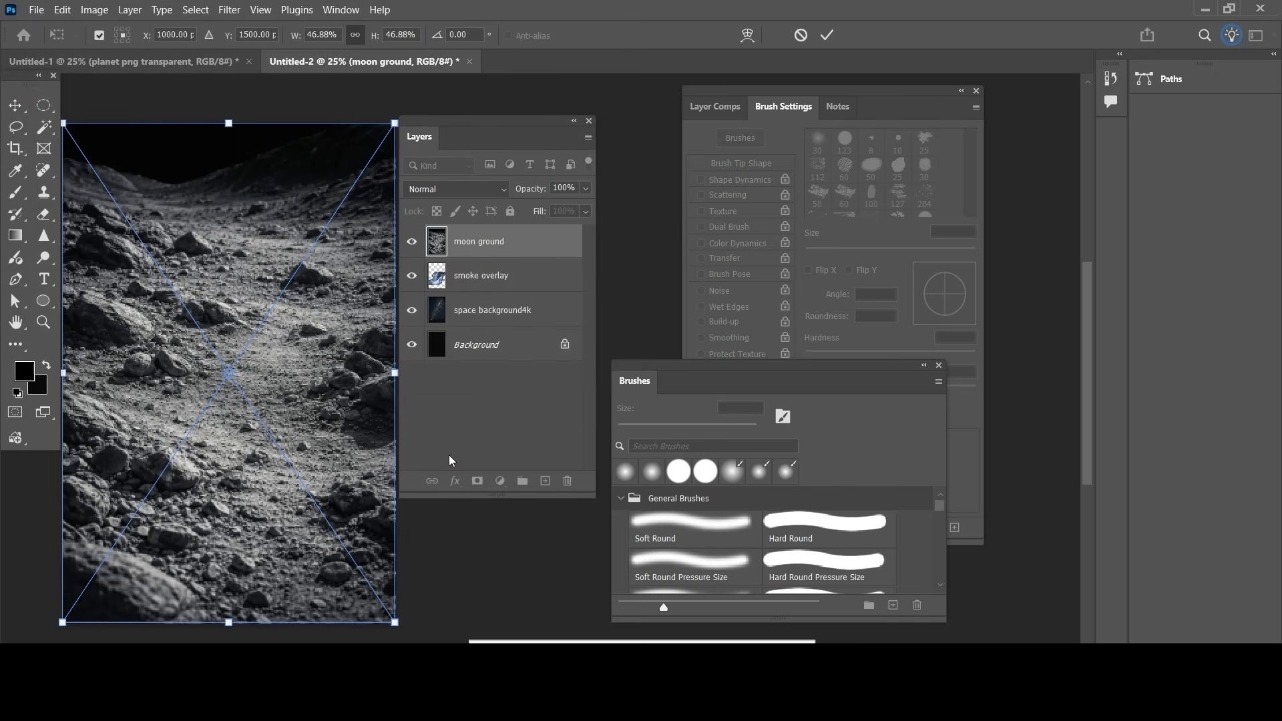
click(827, 36)
Step: Rasterize the moon ground layer and delete its black sky with the Magic Wand
right_click(532, 241)
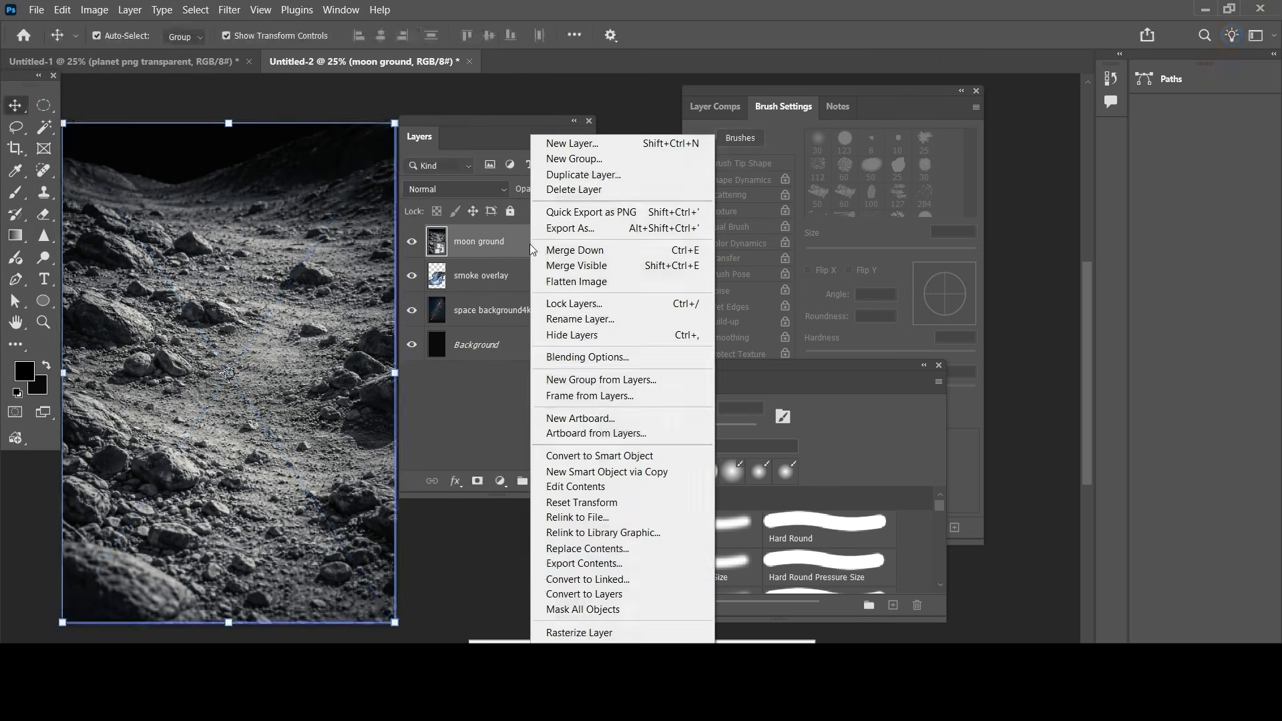
click(579, 633)
click(16, 127)
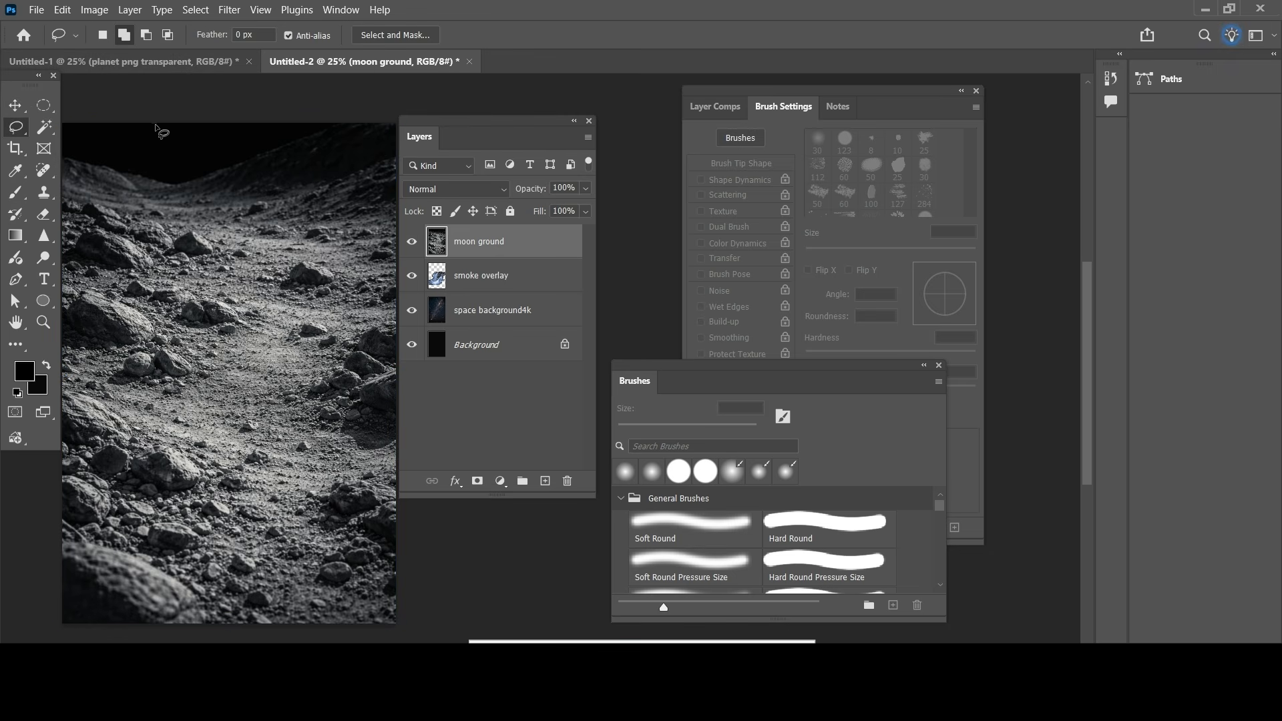
click(46, 128)
click(339, 152)
key(Delete)
key(ctrl+d)
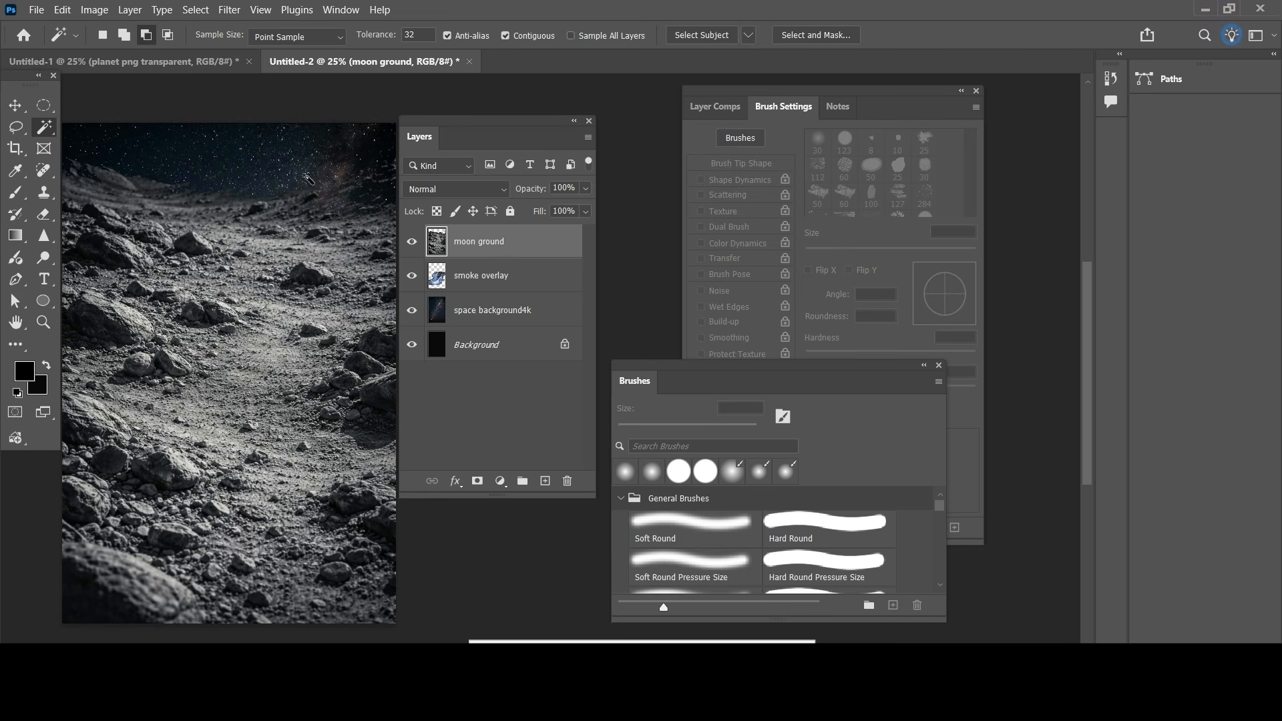
Step: Resize the moon ground to span the canvas width and position it as terrain across the poster's lower part
click(15, 108)
drag(393, 123, 232, 458)
drag(194, 526, 407, 529)
drag(235, 263, 229, 302)
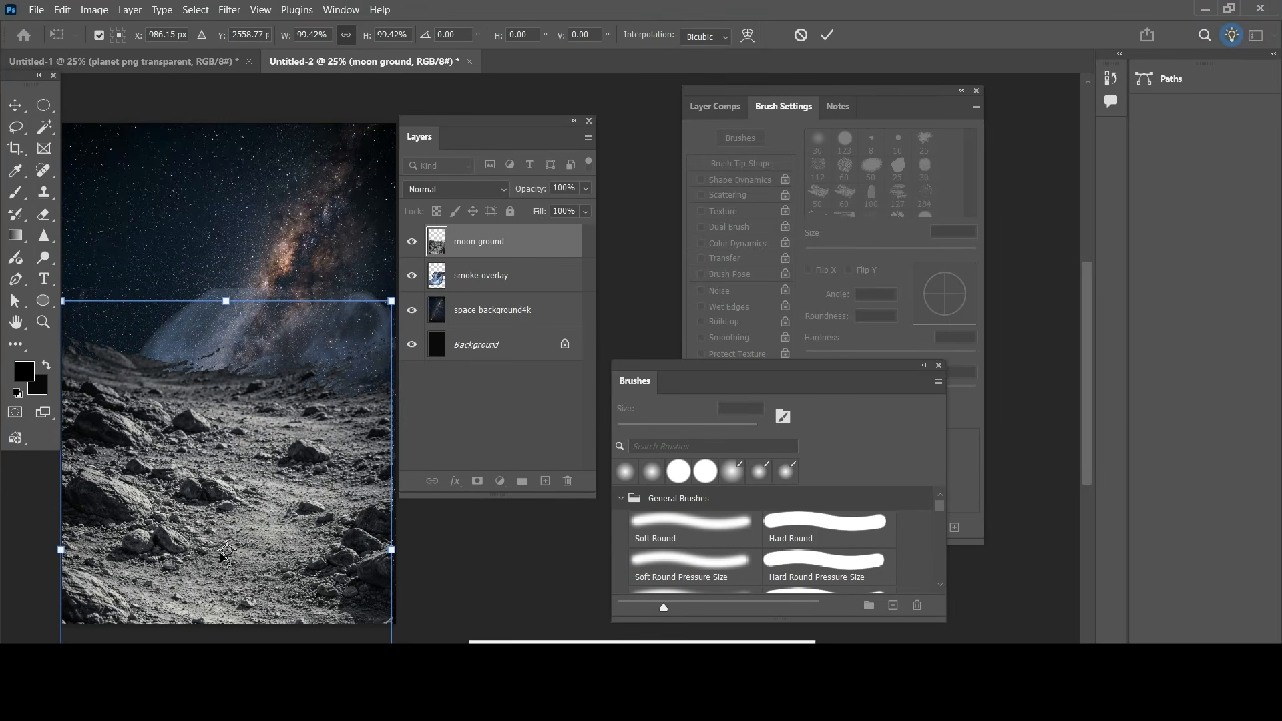
drag(396, 547, 409, 547)
Step: Reorder the moon ground layer below the smoke overlay and shift the smoke slightly upward
drag(531, 236, 526, 290)
click(528, 254)
drag(314, 388, 314, 363)
Step: Place the astronaut image as an embedded layer on top of the stack, using a new layer, and rasterize it
key(ctrl+shift+alt+n)
click(36, 8)
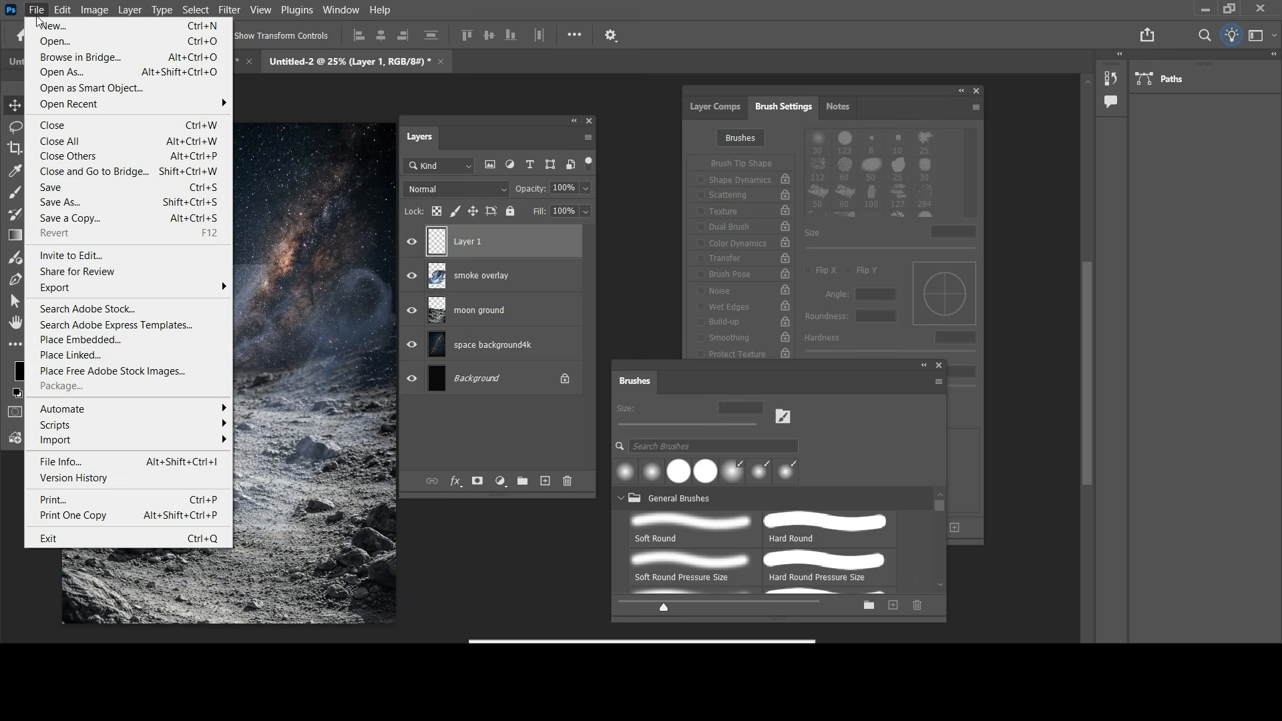
click(80, 339)
double_click(196, 134)
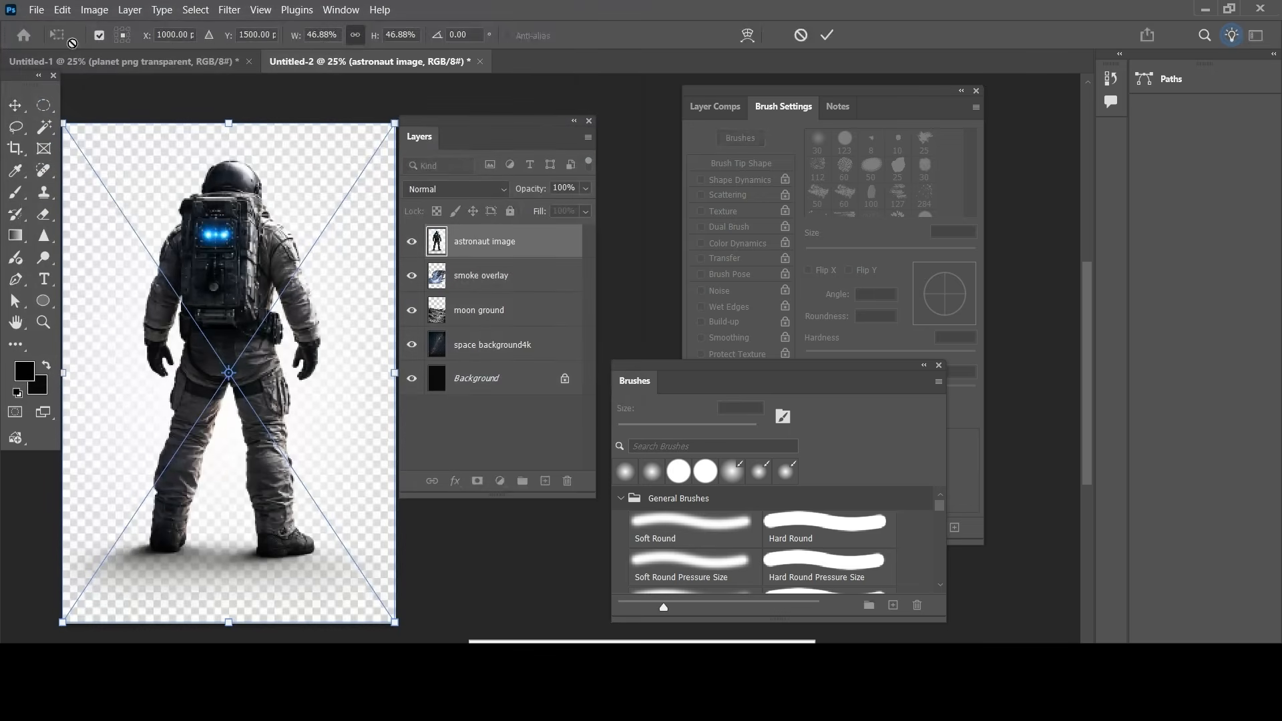
click(827, 34)
right_click(500, 241)
click(568, 630)
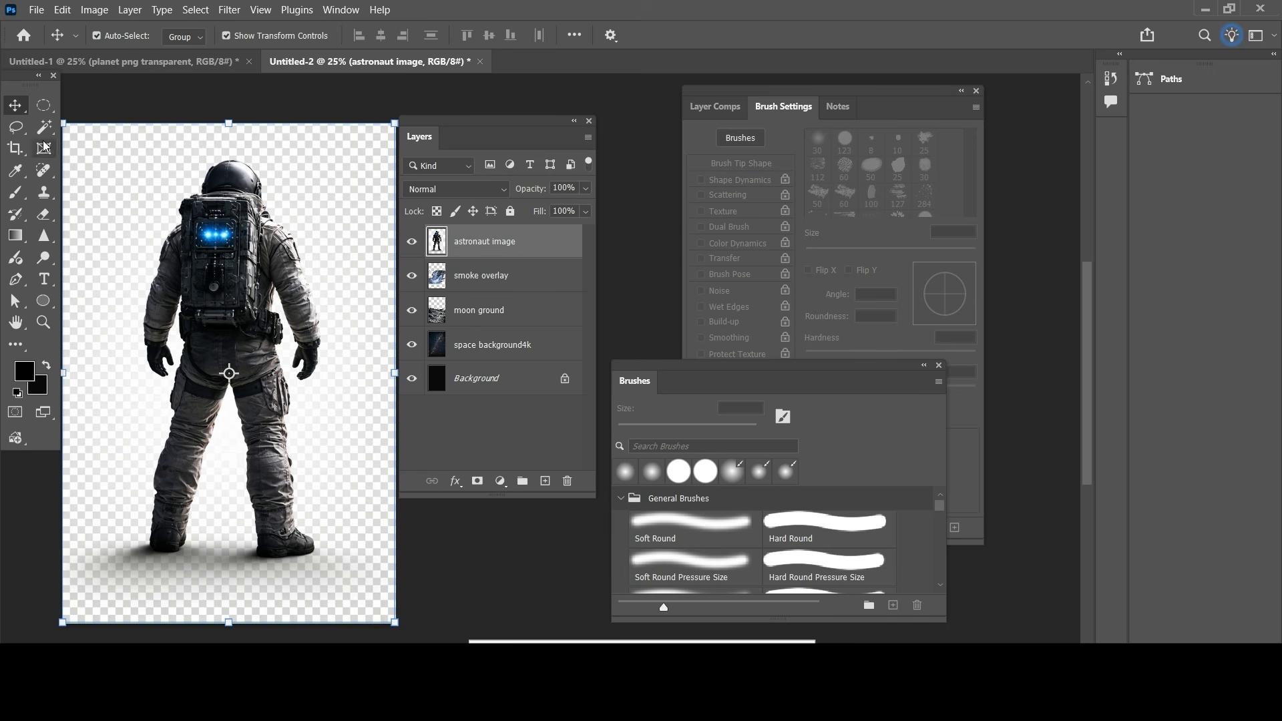
Step: Select the checkerboard background around the astronaut with the Magic Wand and delete it
key(w)
click(138, 190)
key(v)
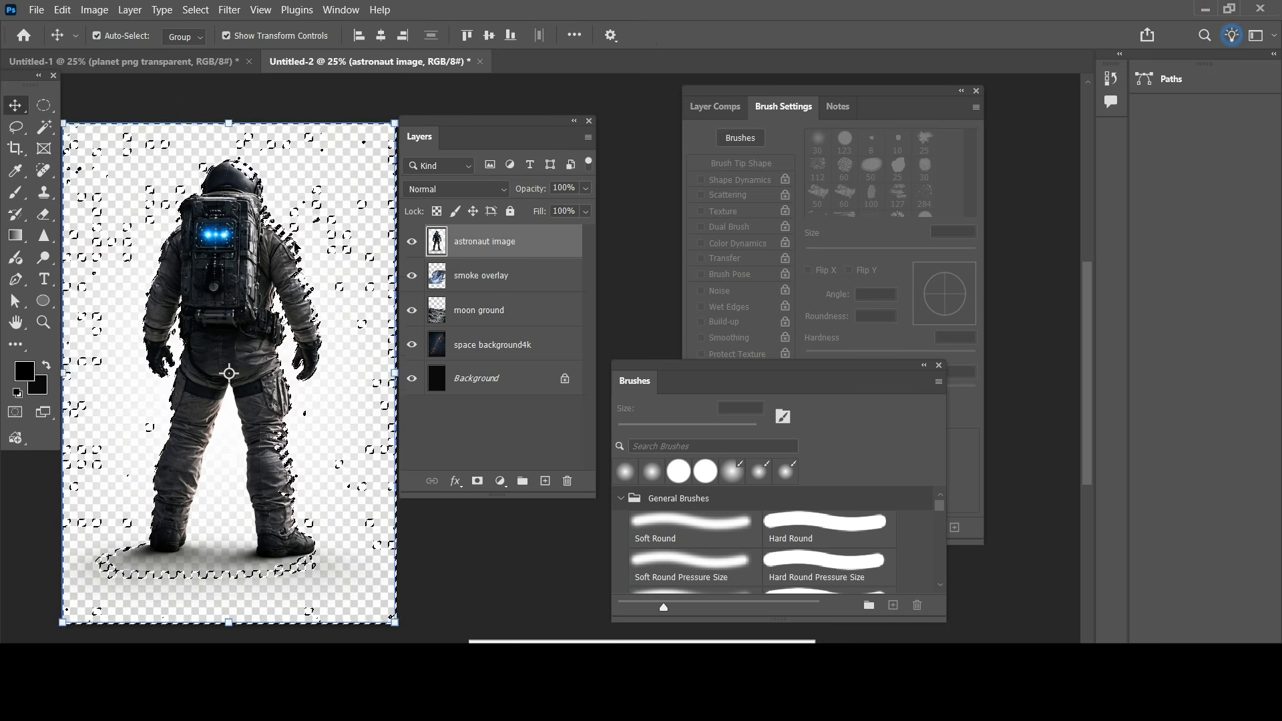
key(Delete)
key(ctrl+d)
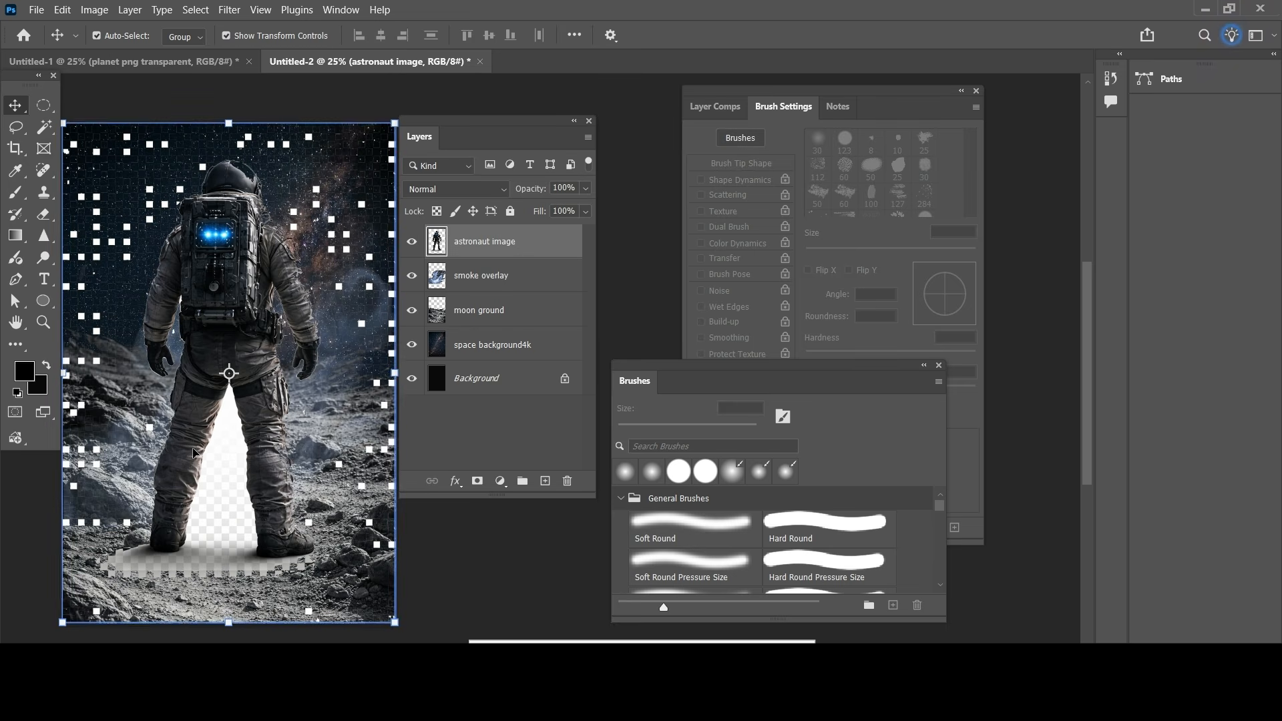
Step: Delete the background remaining between the astronaut's legs and around the feet with the Magic Wand, and clear the selection
click(43, 131)
click(229, 408)
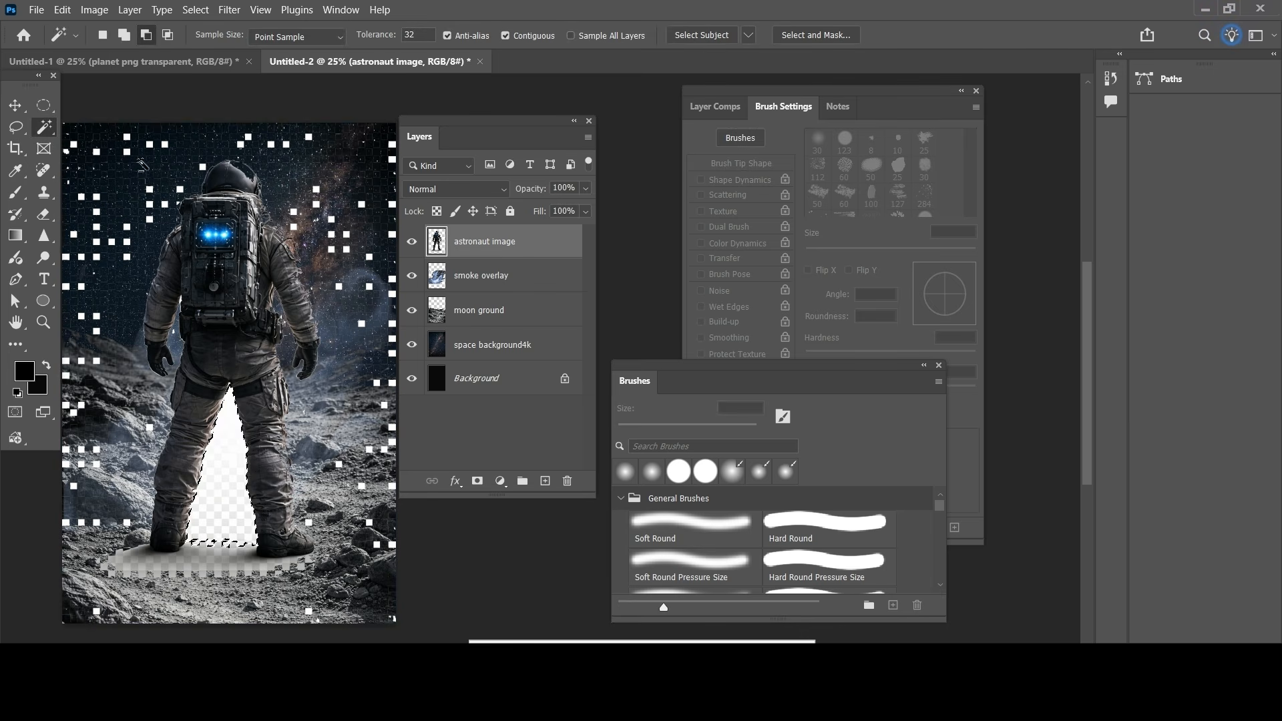
click(231, 549)
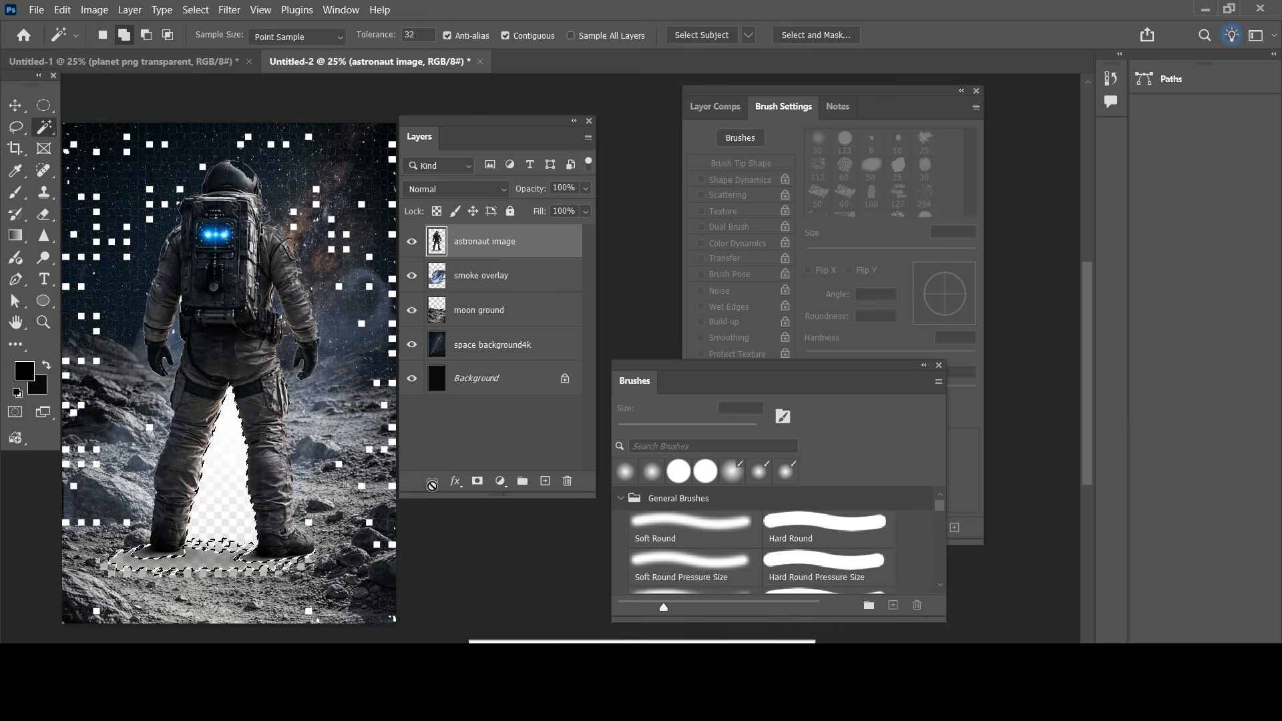
key(Delete)
key(ctrl+d)
click(240, 557)
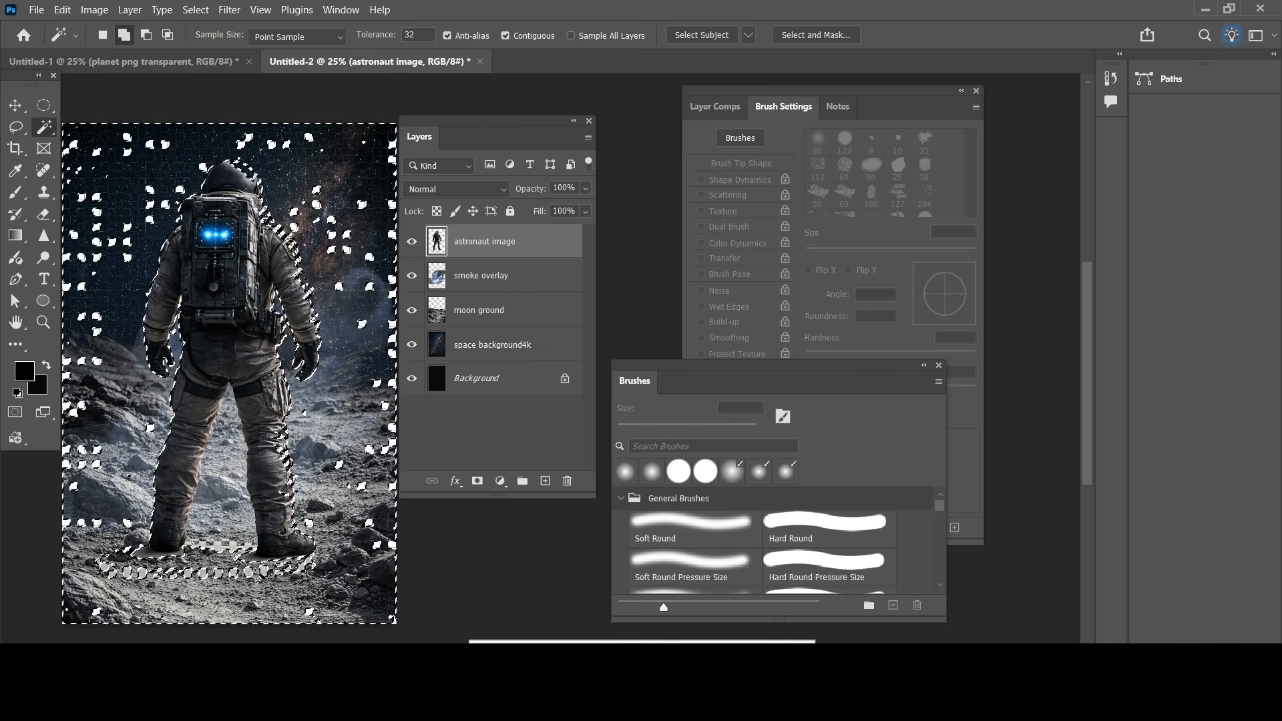
key(ctrl+d)
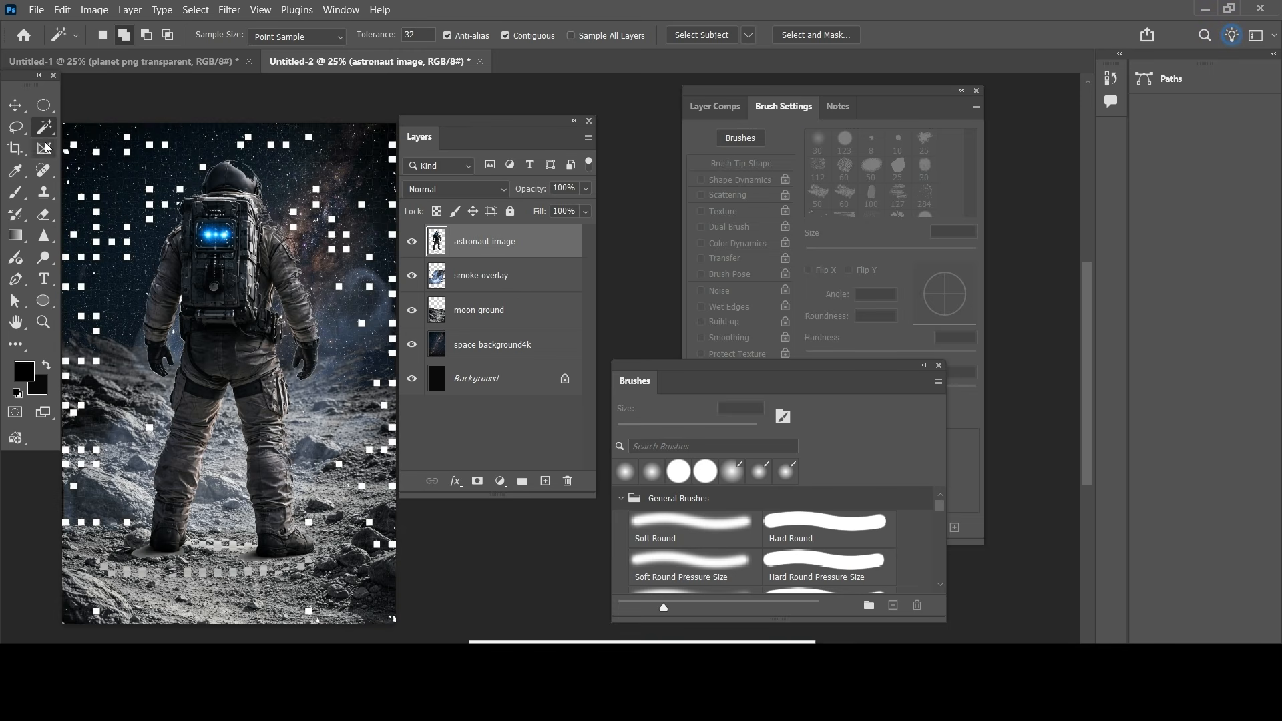
Step: Set up the Eraser with a soft round brush of 149 px
key(e)
click(122, 38)
click(137, 83)
click(111, 359)
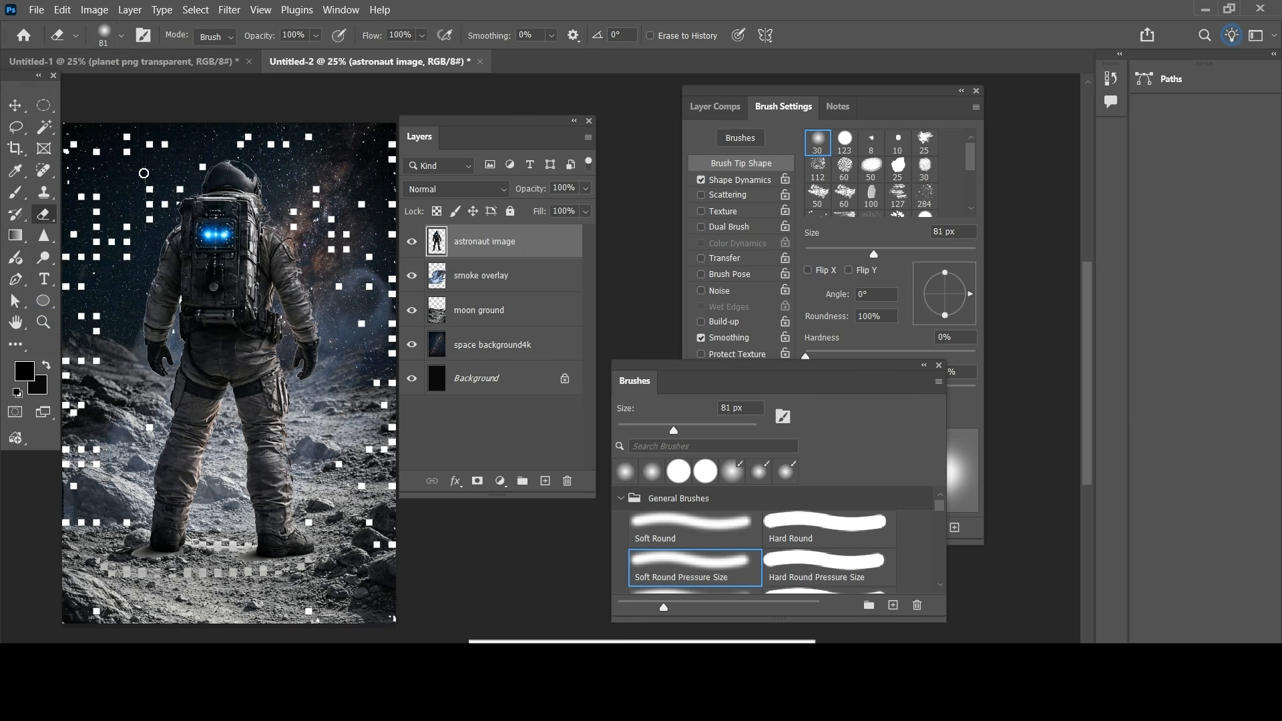
click(122, 37)
click(167, 83)
click(90, 430)
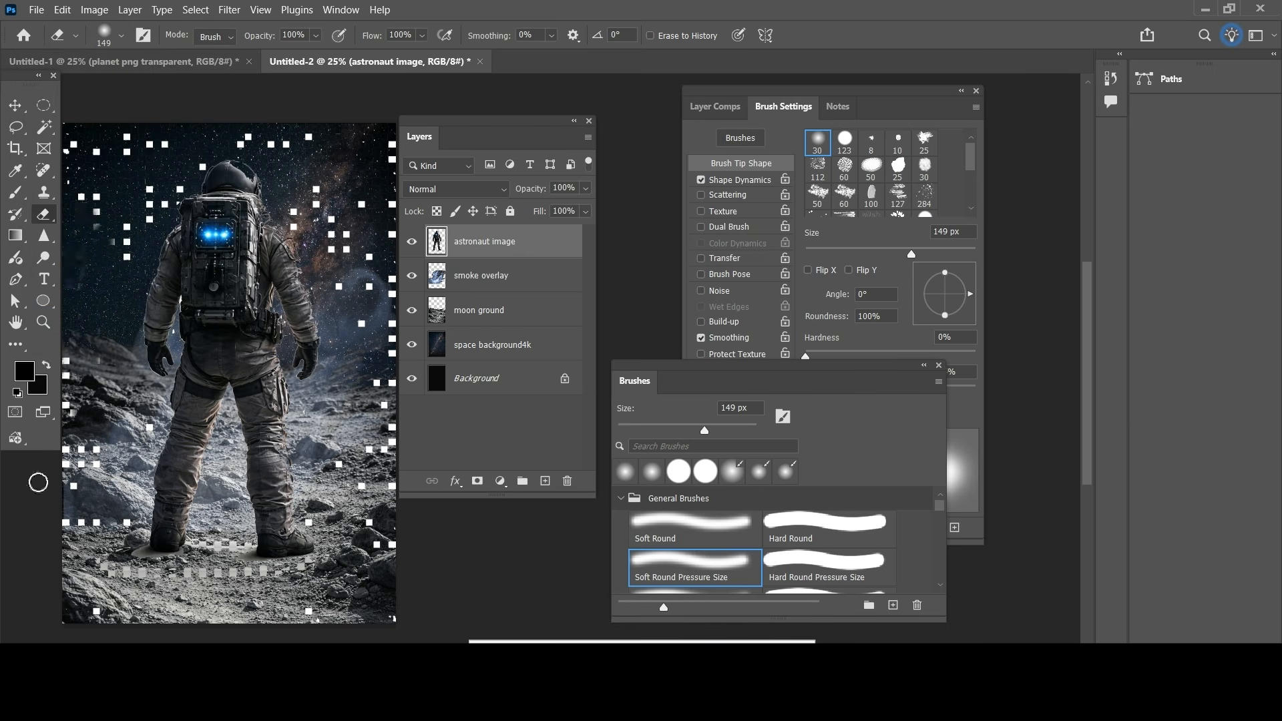
Step: Try erasing the leftover background squares around the astronaut and below the feet, and undo the strokes
mouse_move(131, 224)
mouse_down()
mouse_move(161, 178)
mouse_move(154, 224)
mouse_up()
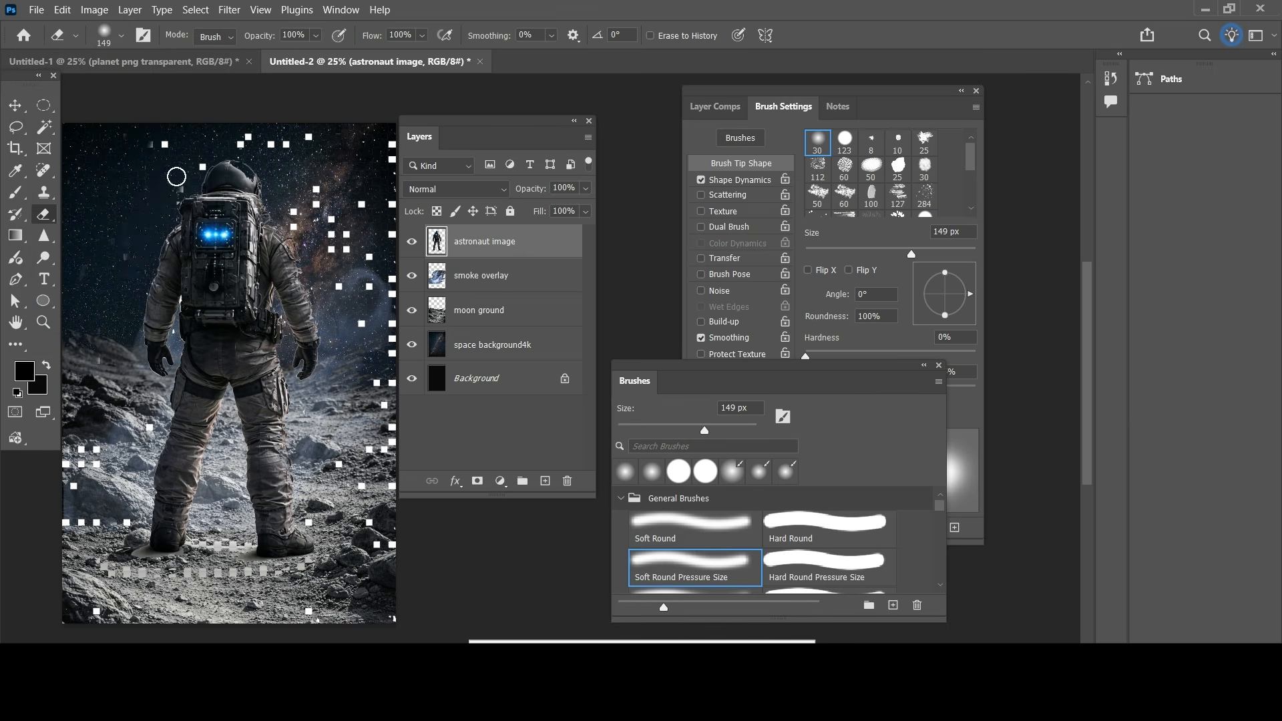
mouse_move(309, 186)
mouse_down()
mouse_move(351, 235)
mouse_move(350, 301)
mouse_up()
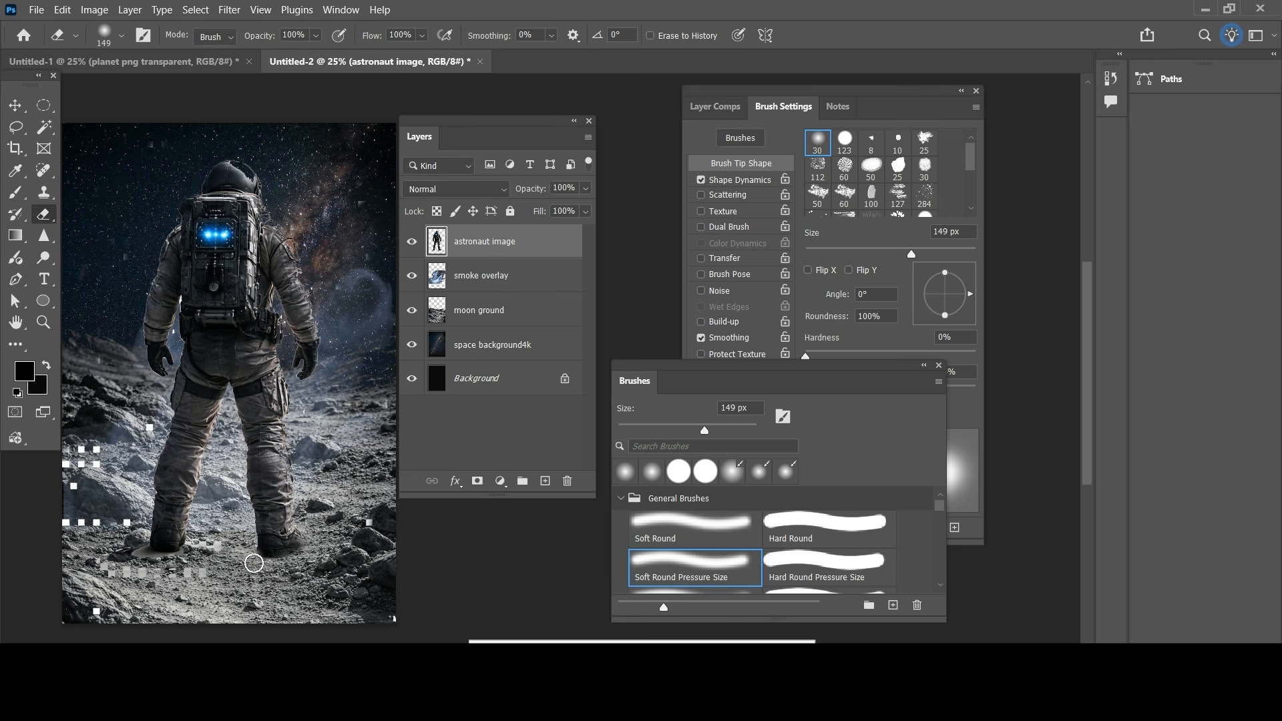
drag(191, 557, 146, 561)
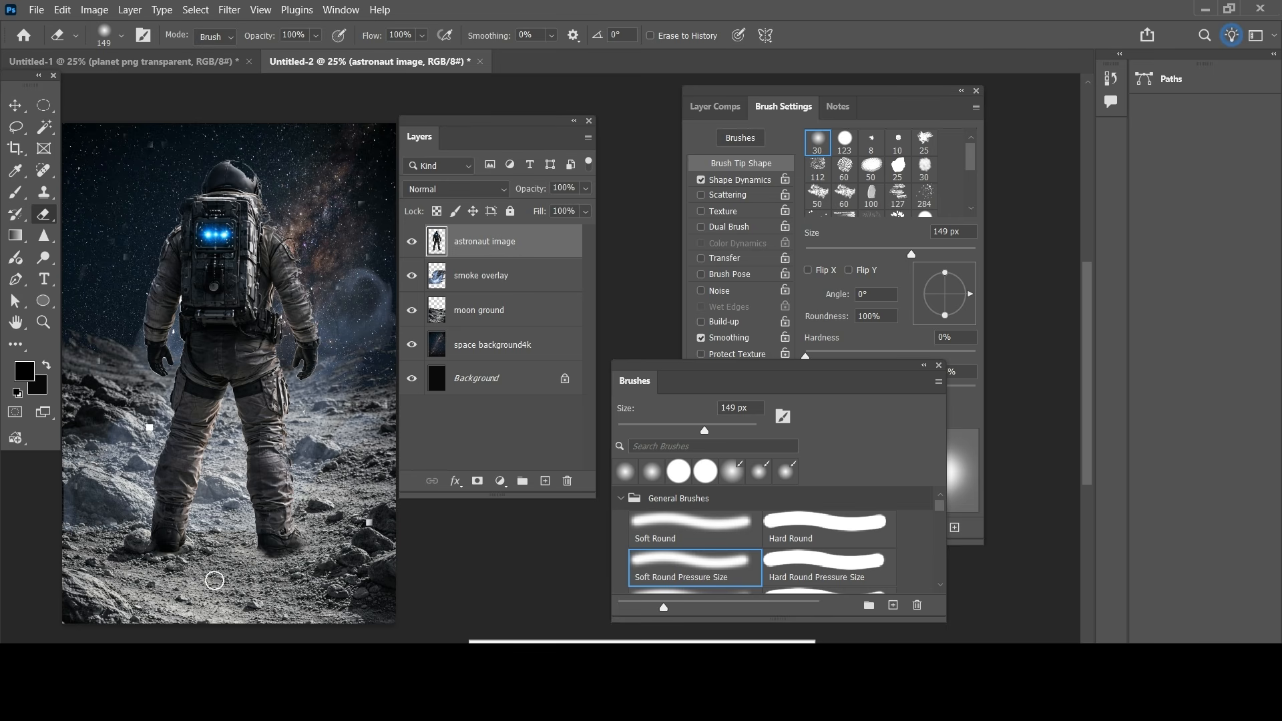
key(ctrl+z)
Step: Erase the leftover shadow patches below the astronaut's feet and the stray white squares around the figure
mouse_move(233, 574)
mouse_down()
mouse_move(148, 583)
mouse_move(102, 571)
mouse_up()
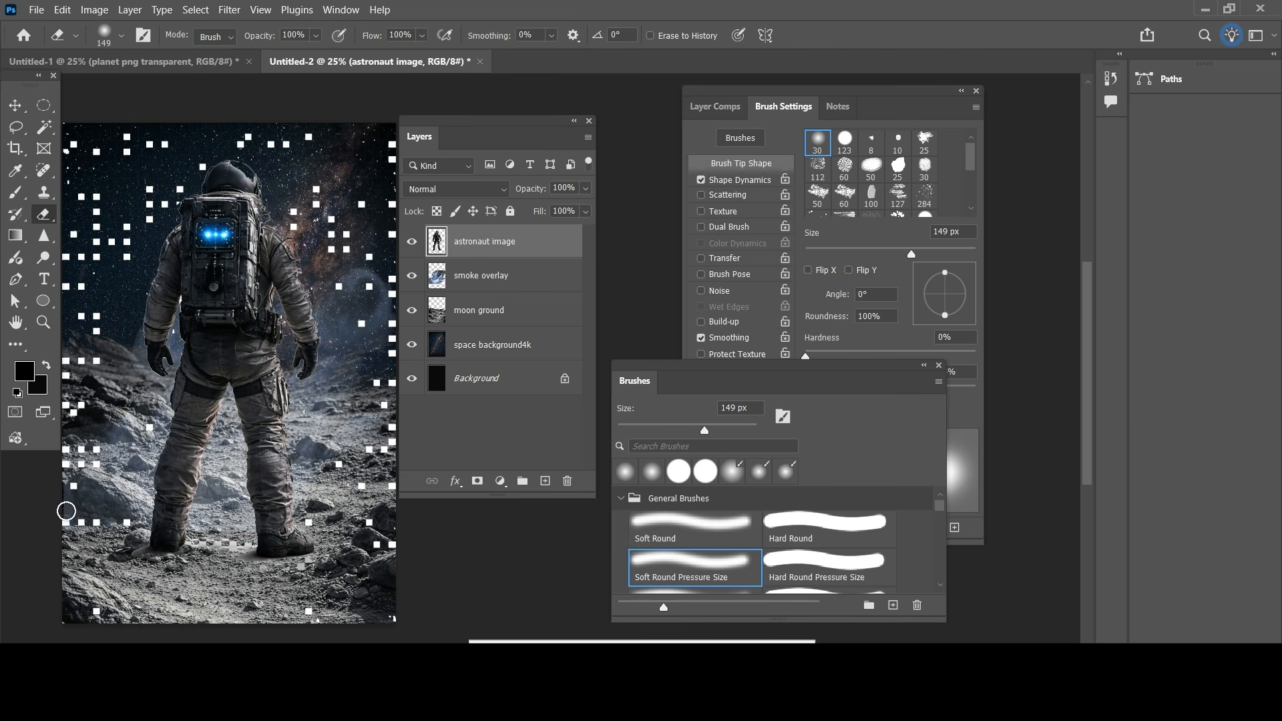
drag(94, 245, 101, 211)
mouse_move(110, 141)
mouse_down()
mouse_move(173, 108)
mouse_move(190, 179)
mouse_up()
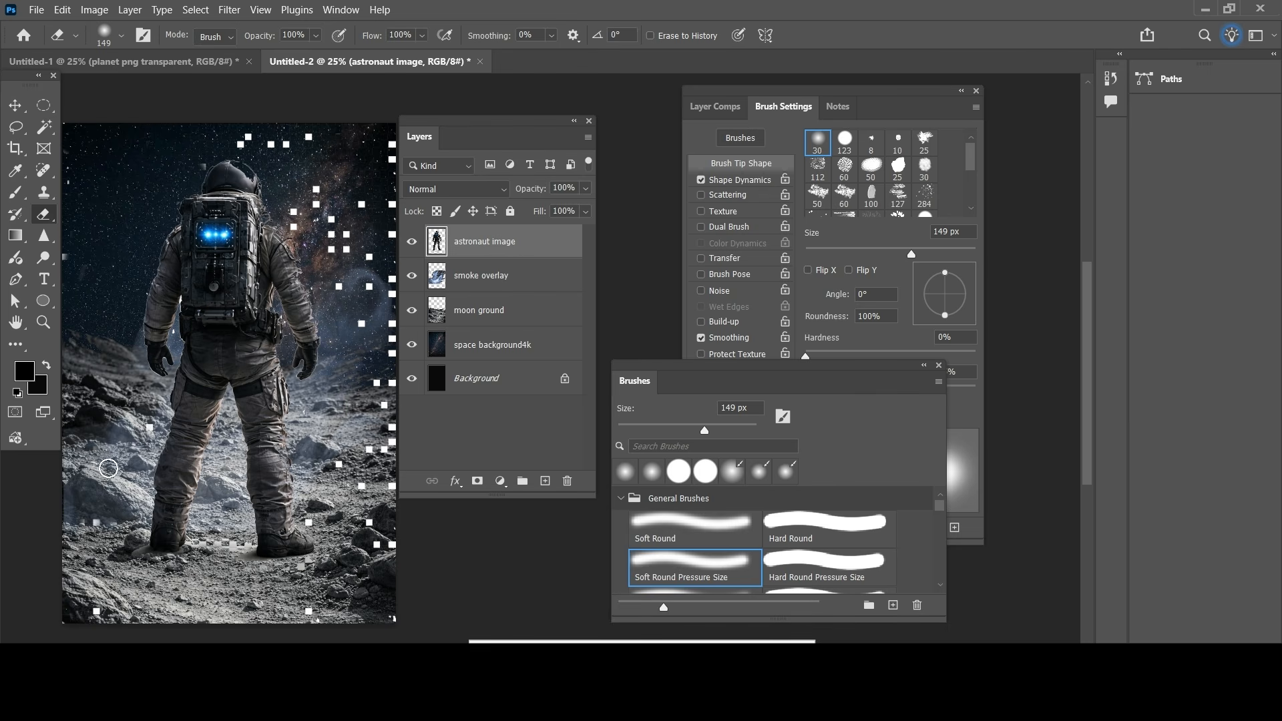
mouse_move(247, 198)
mouse_down()
mouse_move(236, 150)
mouse_move(309, 132)
mouse_up()
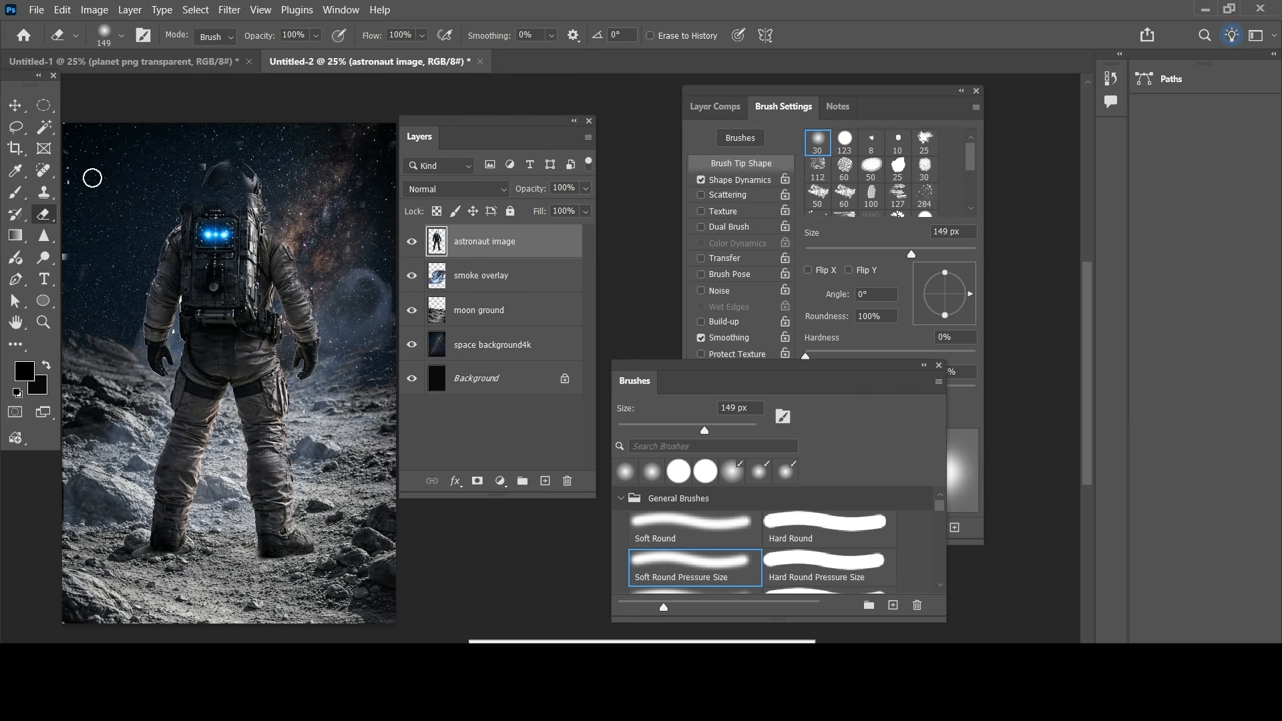
Step: Scale the astronaut down to about 60% so it stands smaller on the lower part of the moon ground
click(15, 105)
mouse_move(395, 123)
mouse_down()
mouse_move(272, 265)
mouse_move(262, 323)
mouse_move(329, 327)
mouse_up()
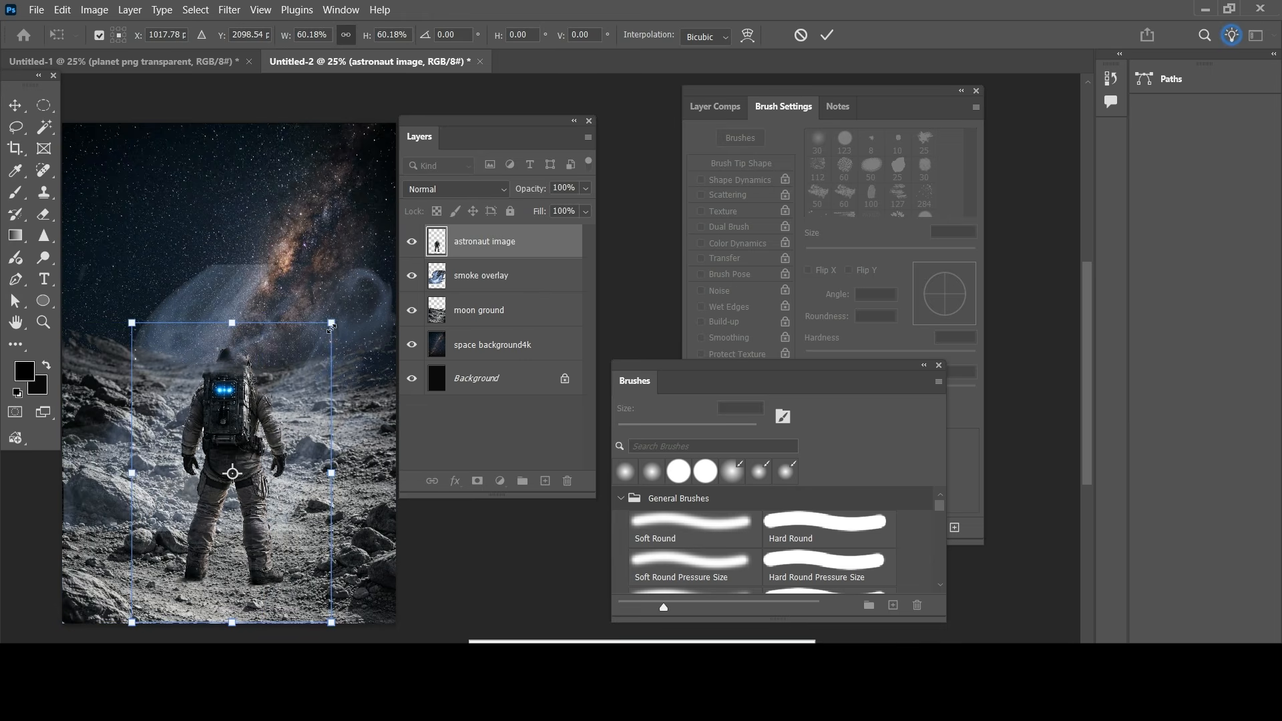
click(494, 345)
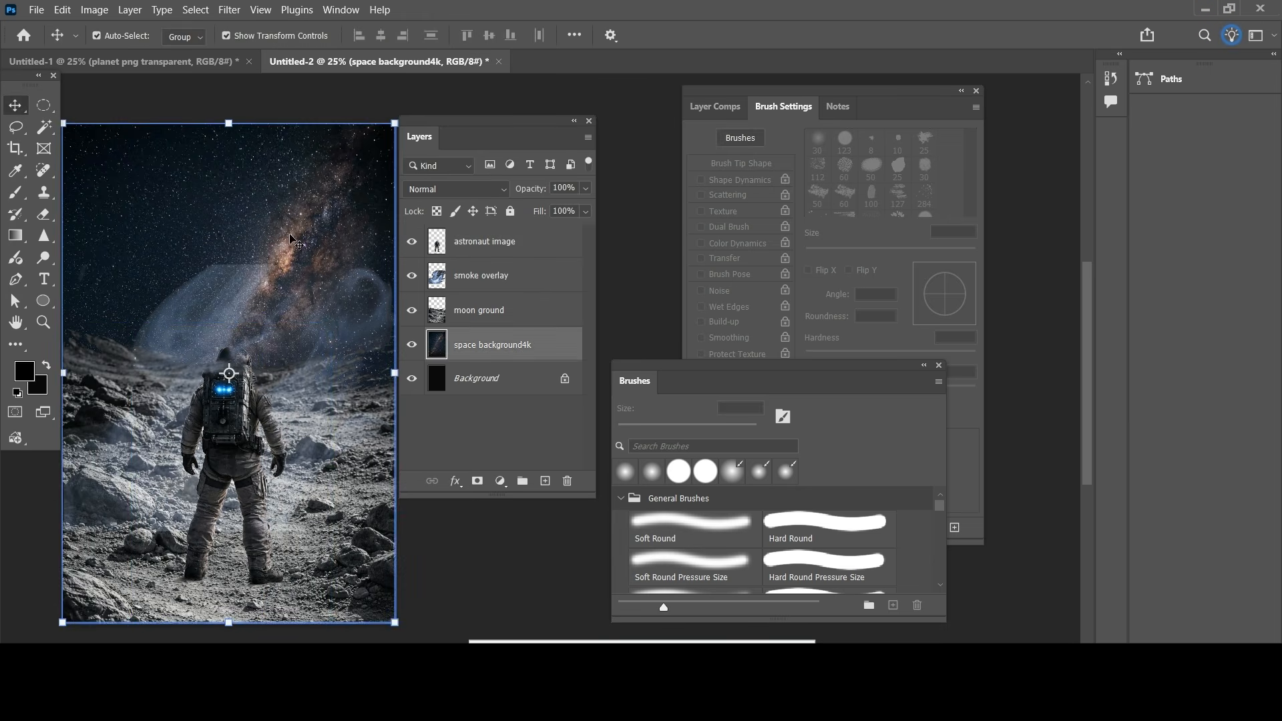
Step: Add a new empty layer between the smoke overlay and the astronaut image
click(545, 481)
key(ctrl+z)
click(514, 241)
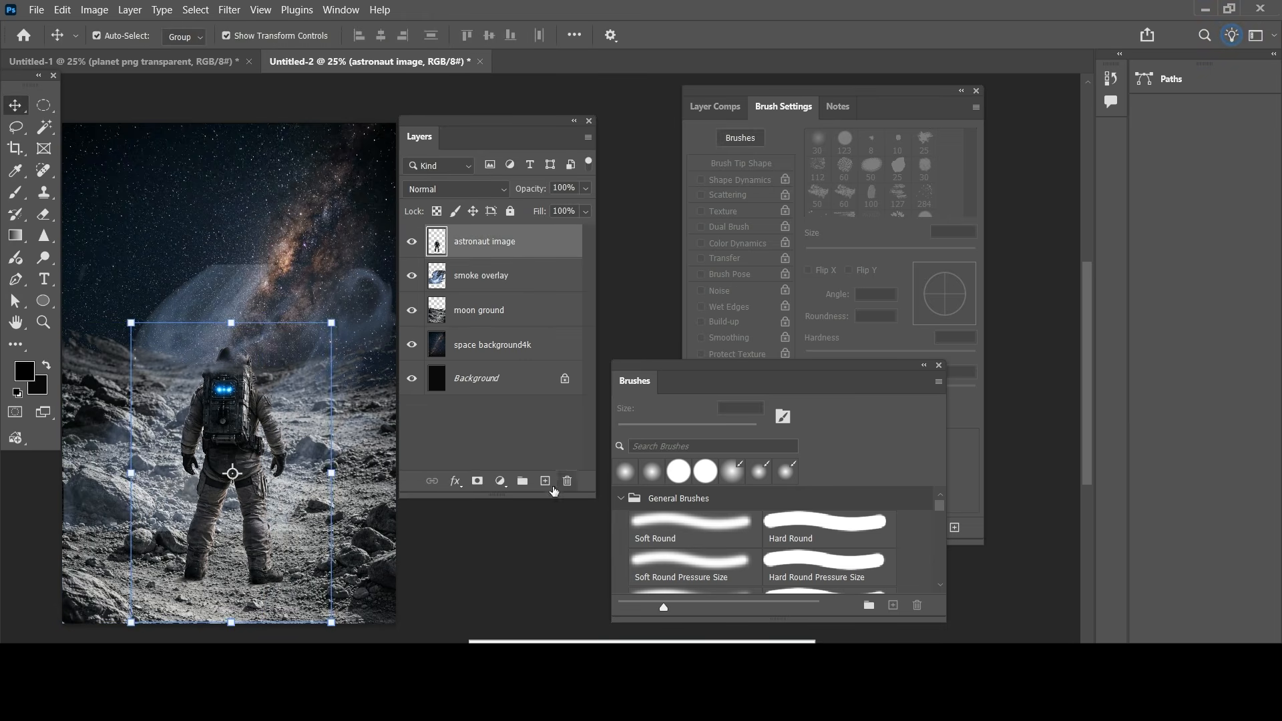
click(509, 276)
click(545, 481)
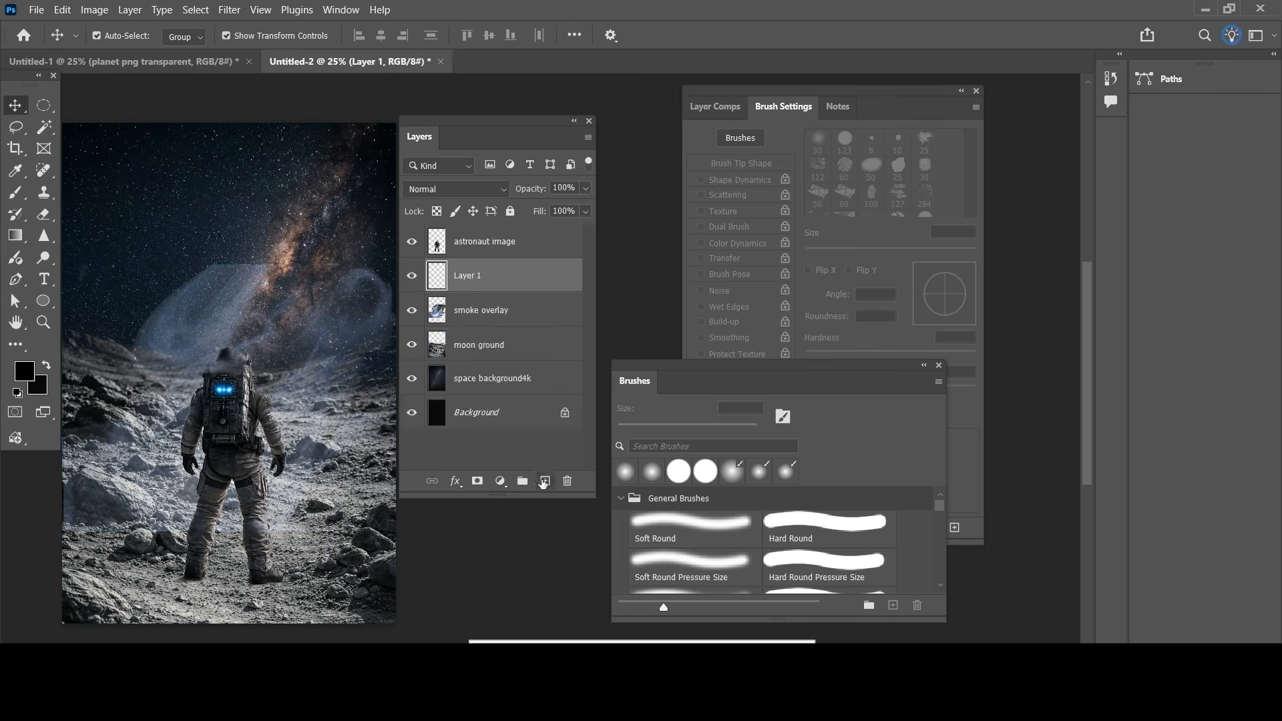
Step: Draw flat black elliptical shadows under both of the astronaut's feet on the new layer and lower their opacity
click(43, 105)
drag(178, 572, 212, 590)
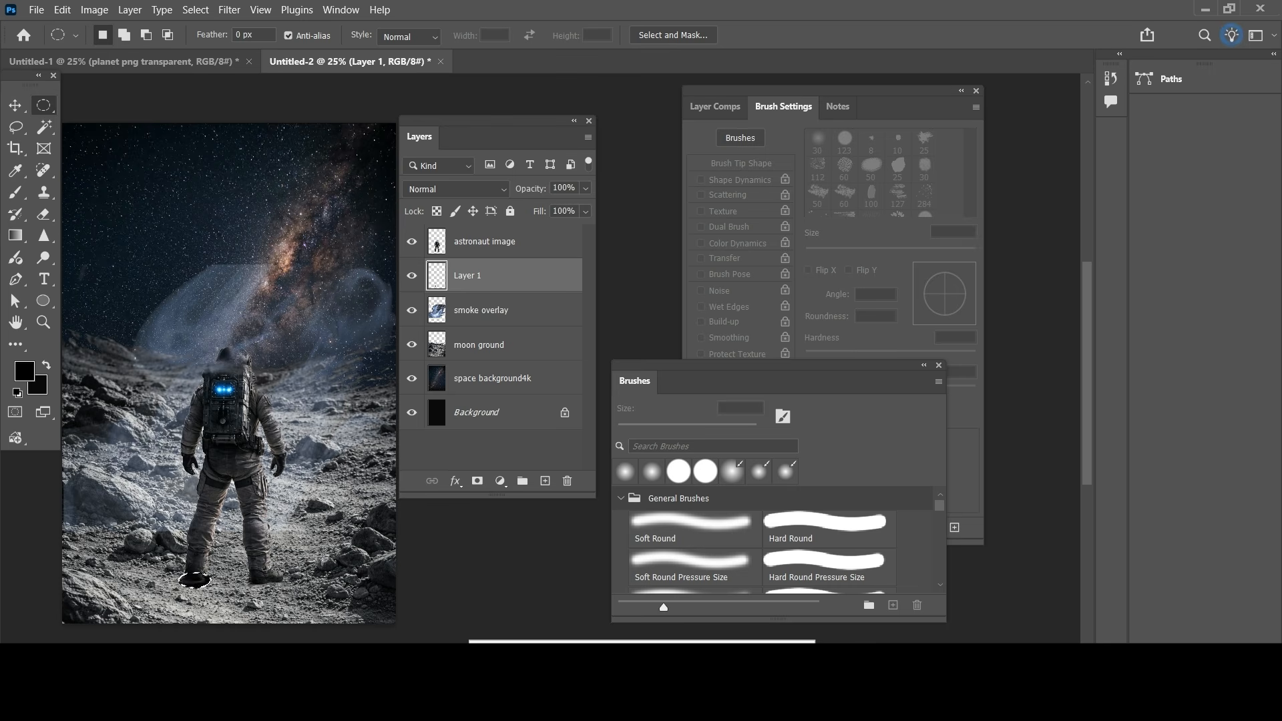
drag(245, 579, 295, 553)
key(v)
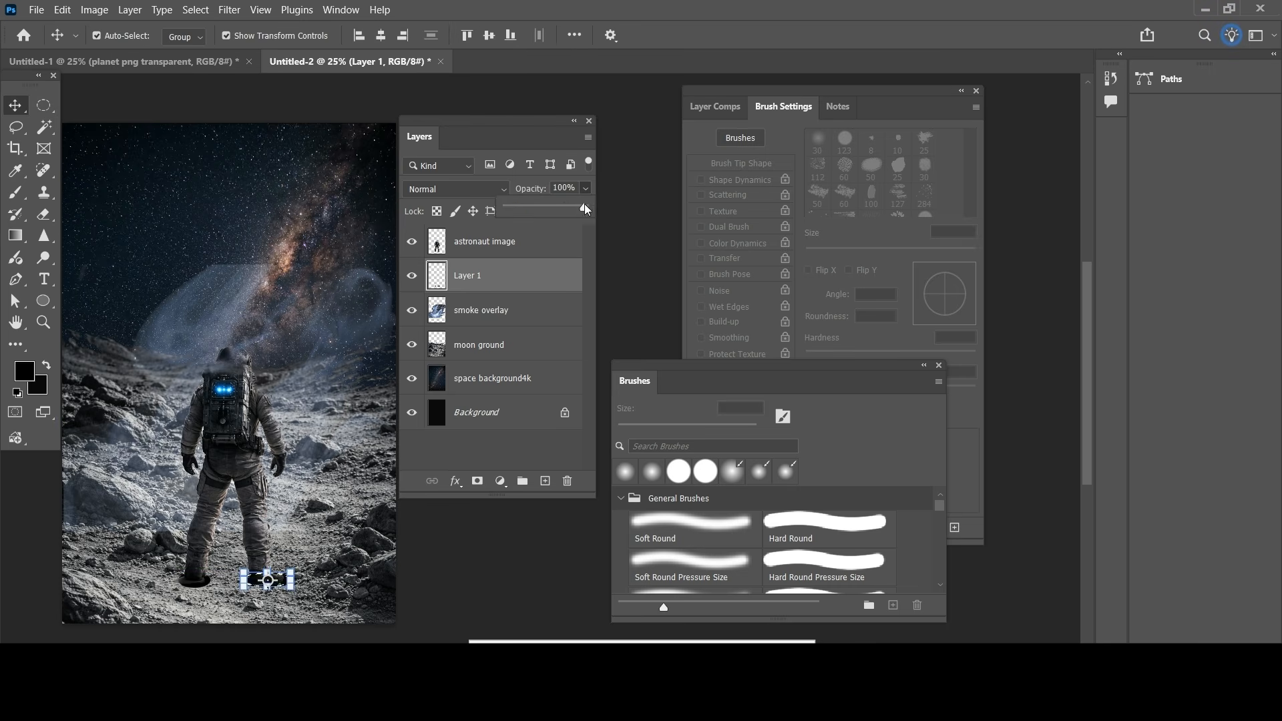
click(624, 331)
key(ctrl+d)
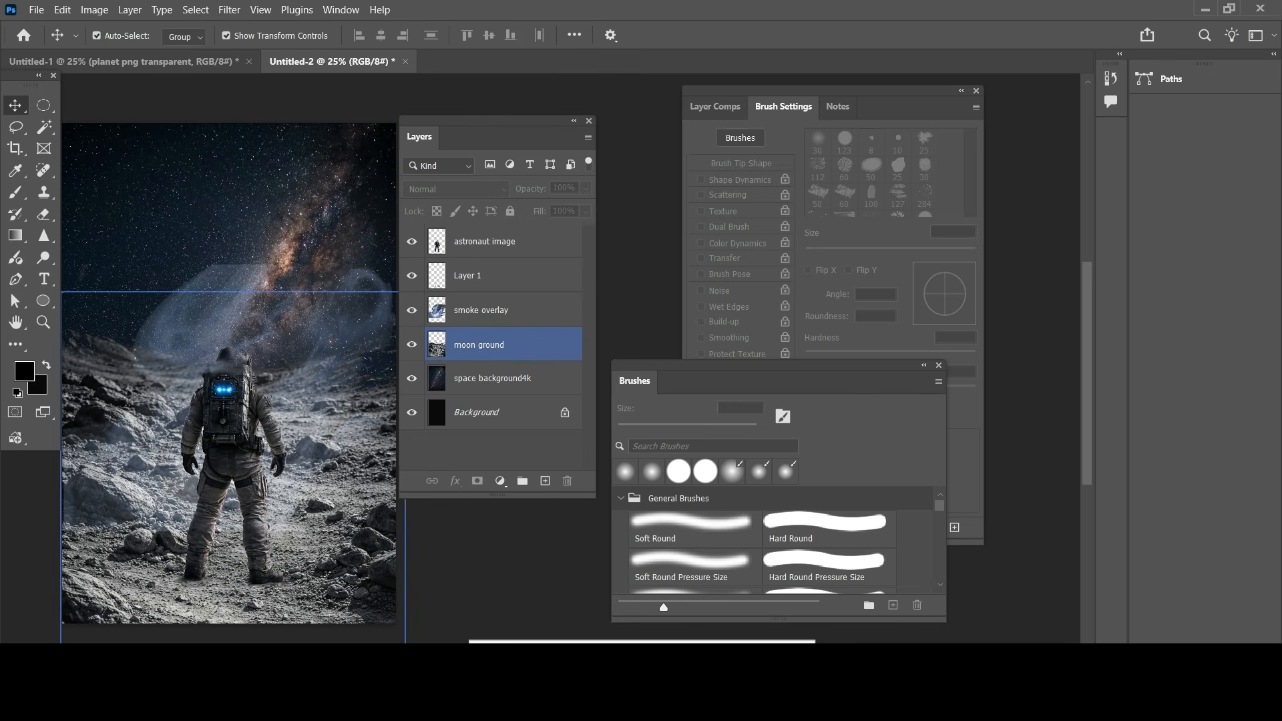
Step: Place the planet png transparent image as an embedded file on a new layer above the astronaut
click(227, 490)
click(321, 233)
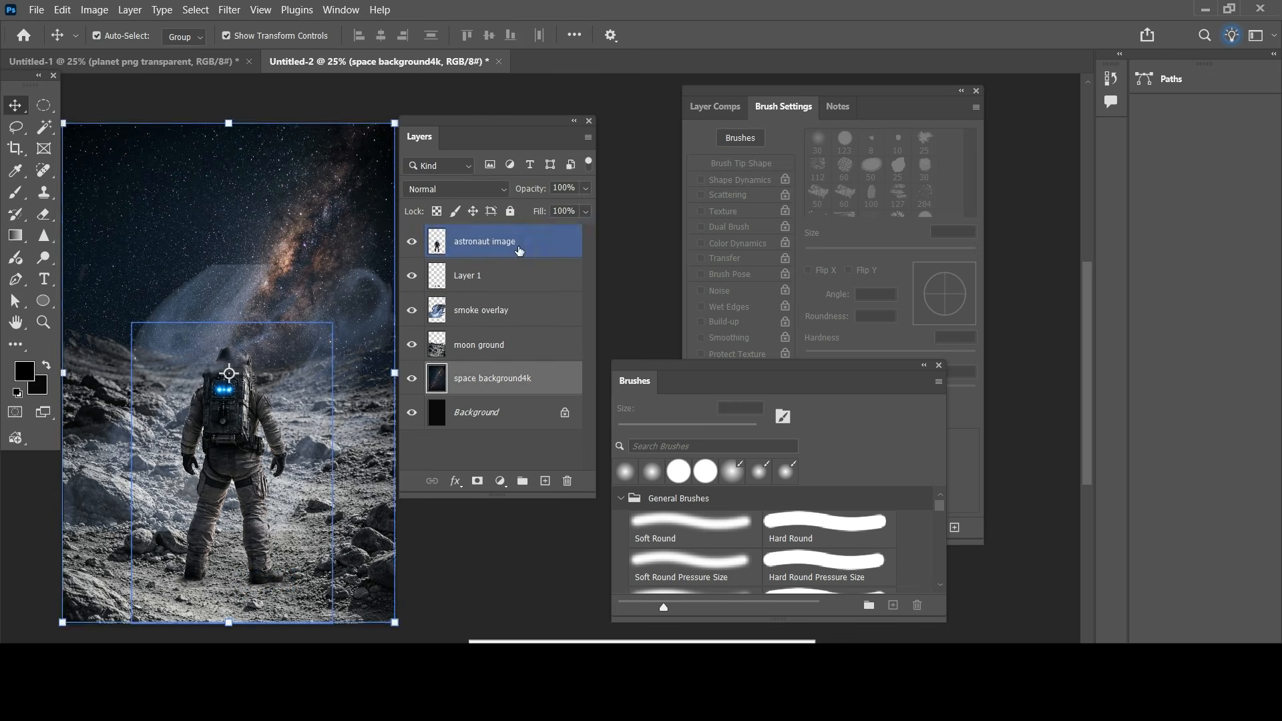
click(518, 248)
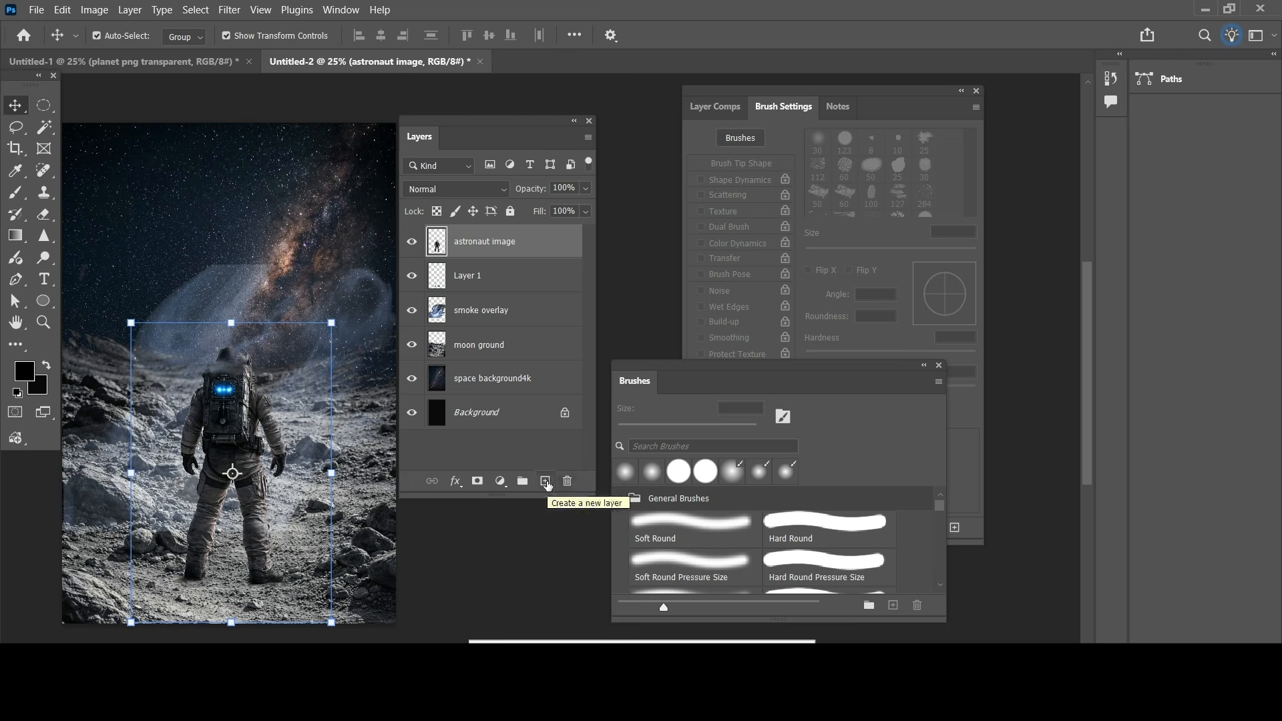
click(547, 486)
click(37, 10)
click(87, 333)
click(574, 151)
click(501, 373)
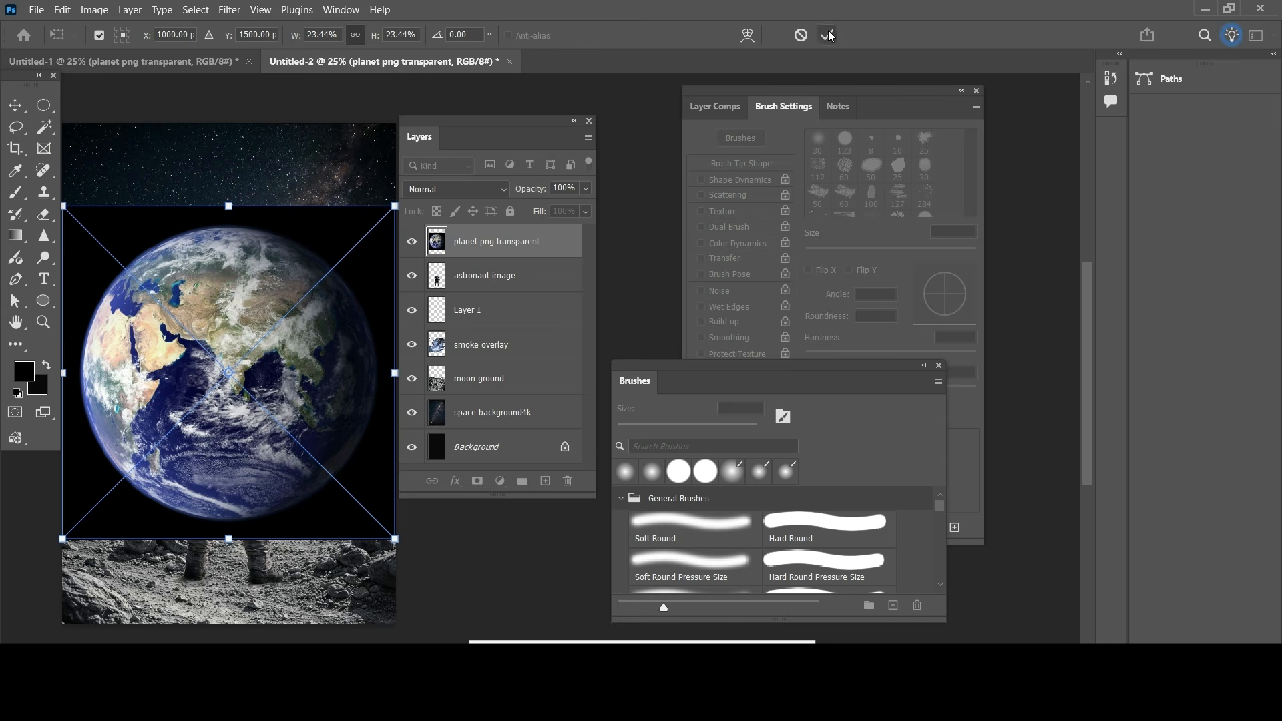
click(827, 35)
Step: Rasterize the planet layer and delete the black background around the globe with the Magic Wand, then clear the selection
right_click(534, 241)
click(630, 630)
click(44, 126)
click(149, 243)
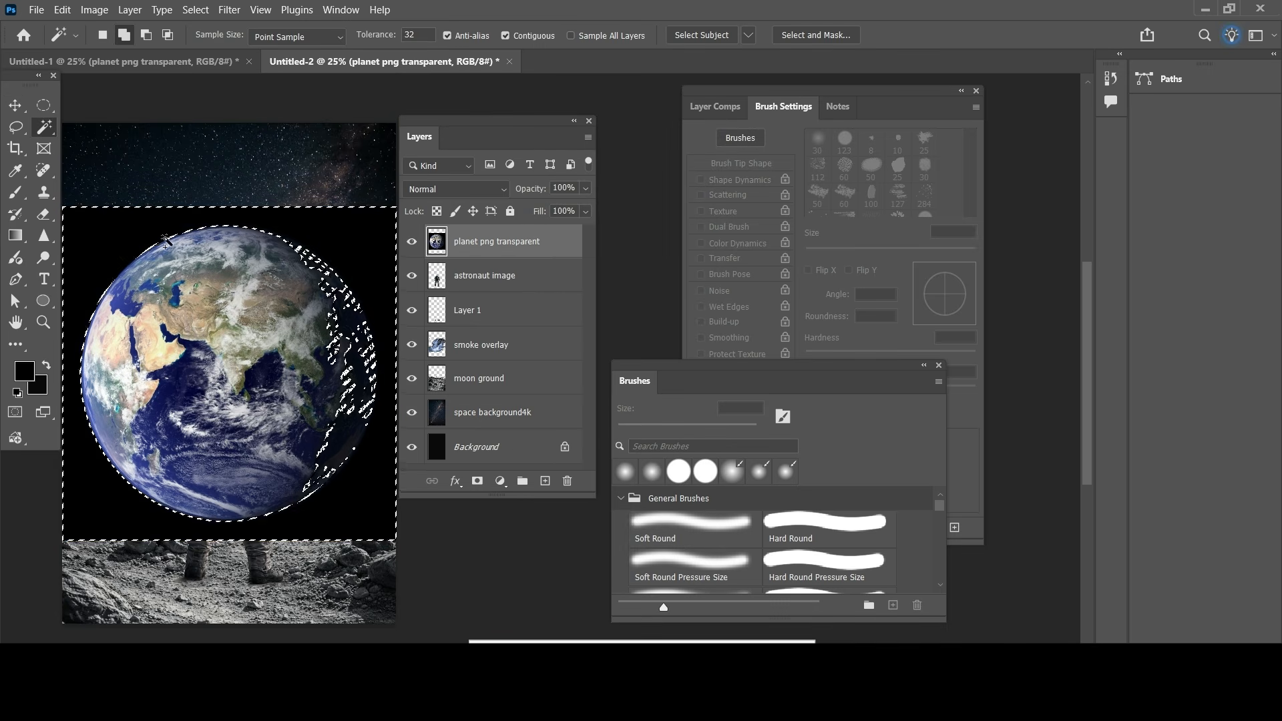
click(147, 35)
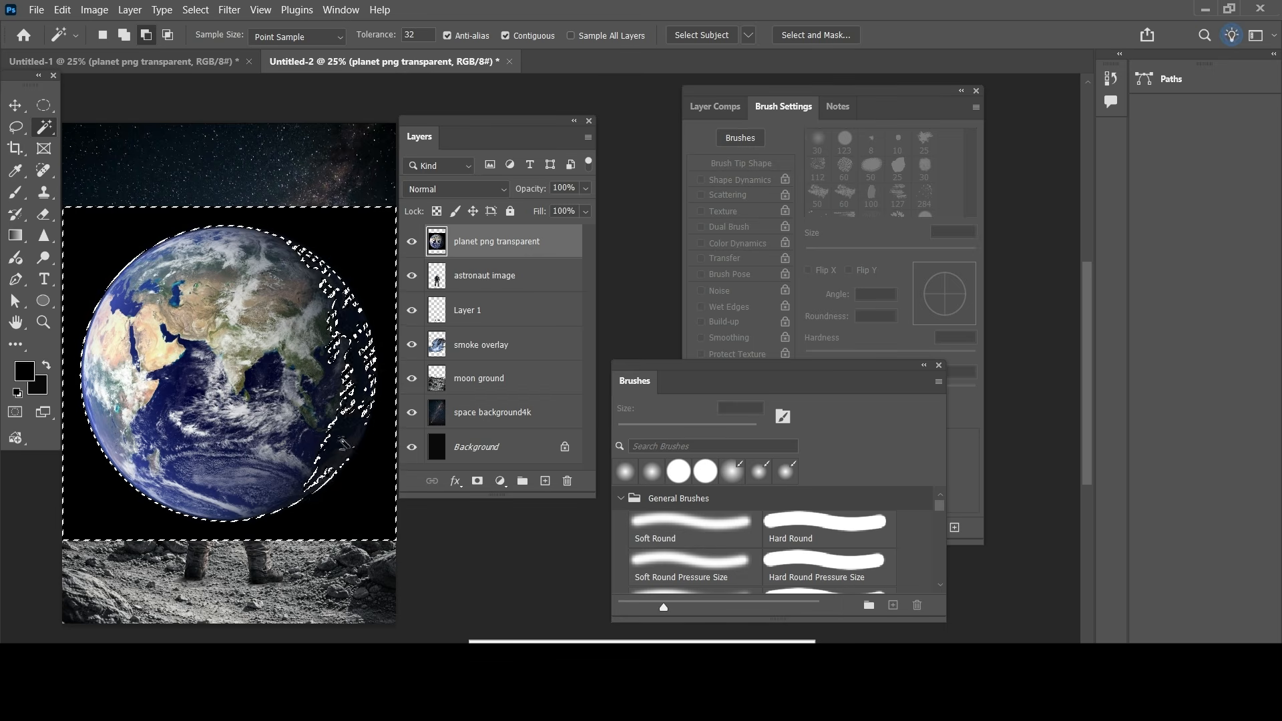
click(289, 238)
key(Delete)
key(ctrl+d)
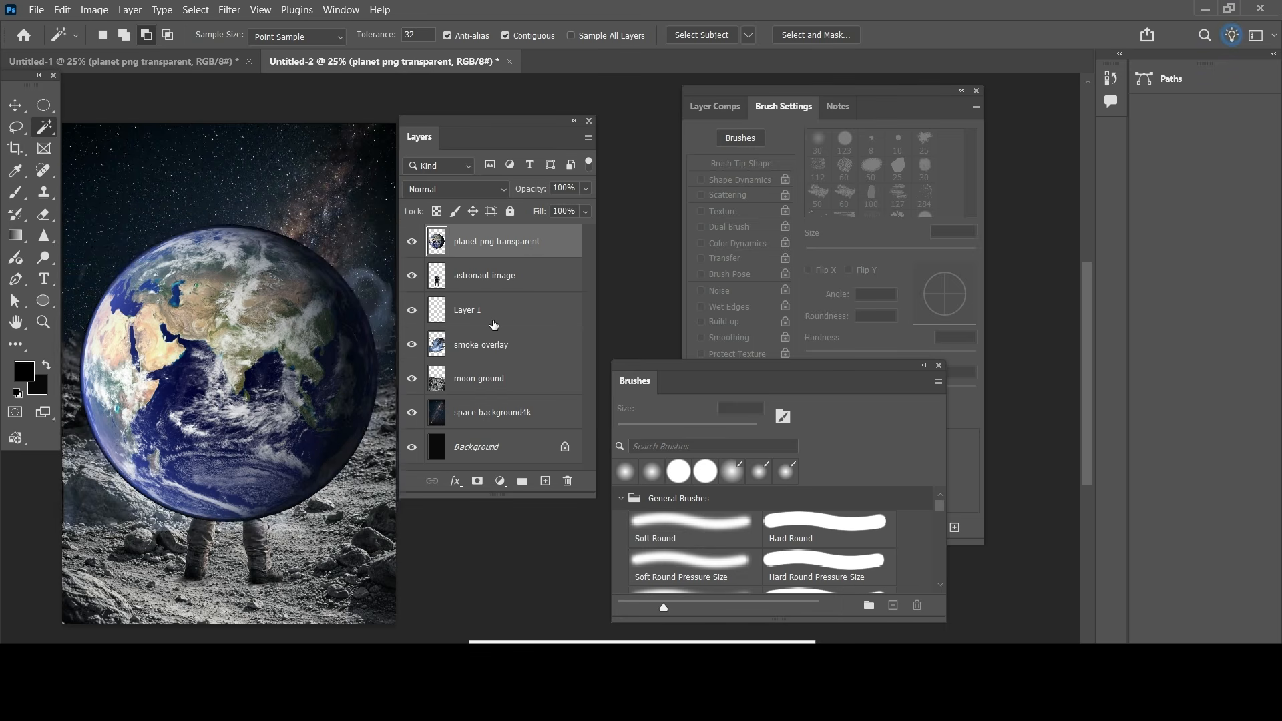
Step: Scale the planet to about 79% in the sky above the astronaut and order its layer below the moon ground
click(14, 105)
drag(267, 414, 299, 278)
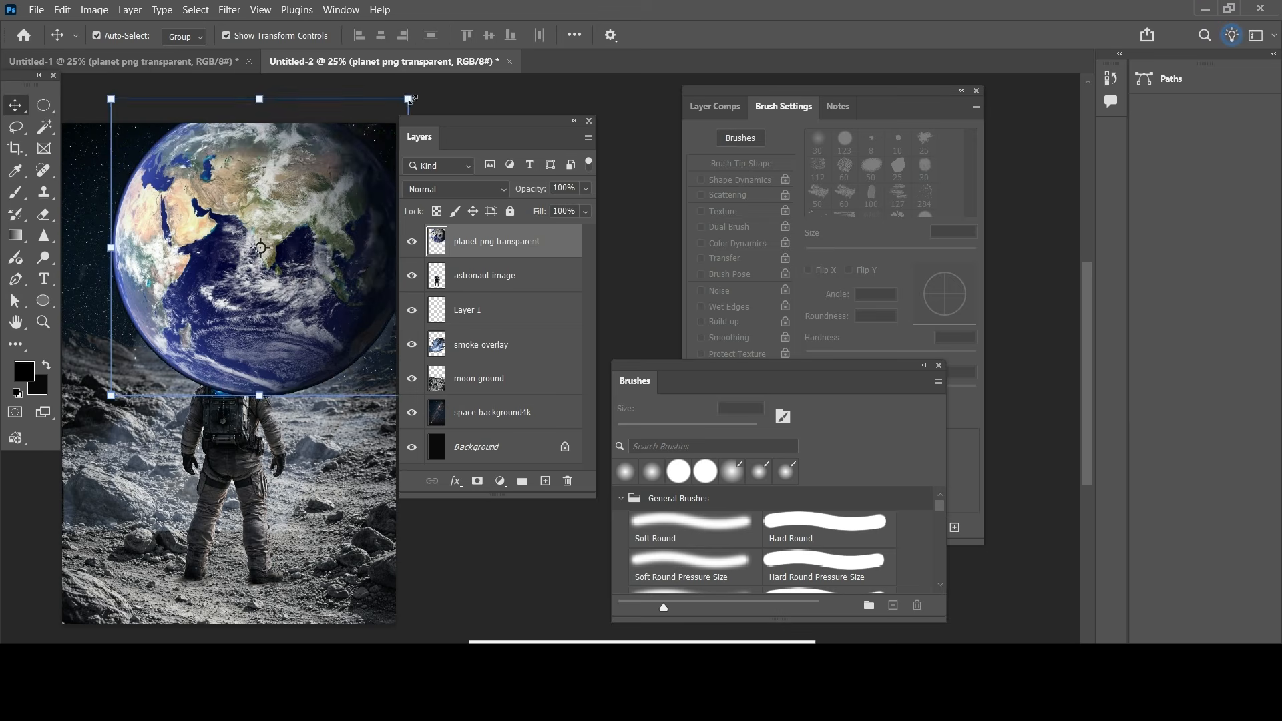
drag(407, 99, 357, 151)
drag(305, 291, 326, 257)
drag(378, 115, 367, 127)
drag(322, 240, 343, 231)
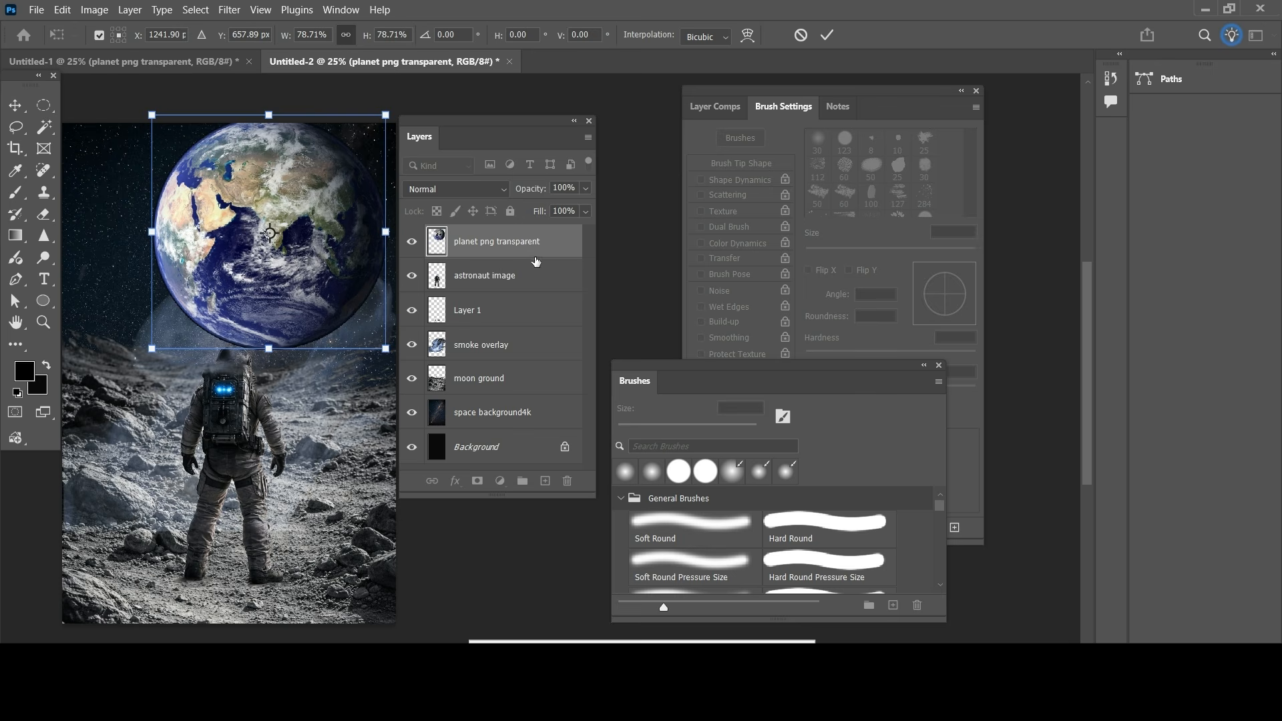
drag(528, 251, 527, 395)
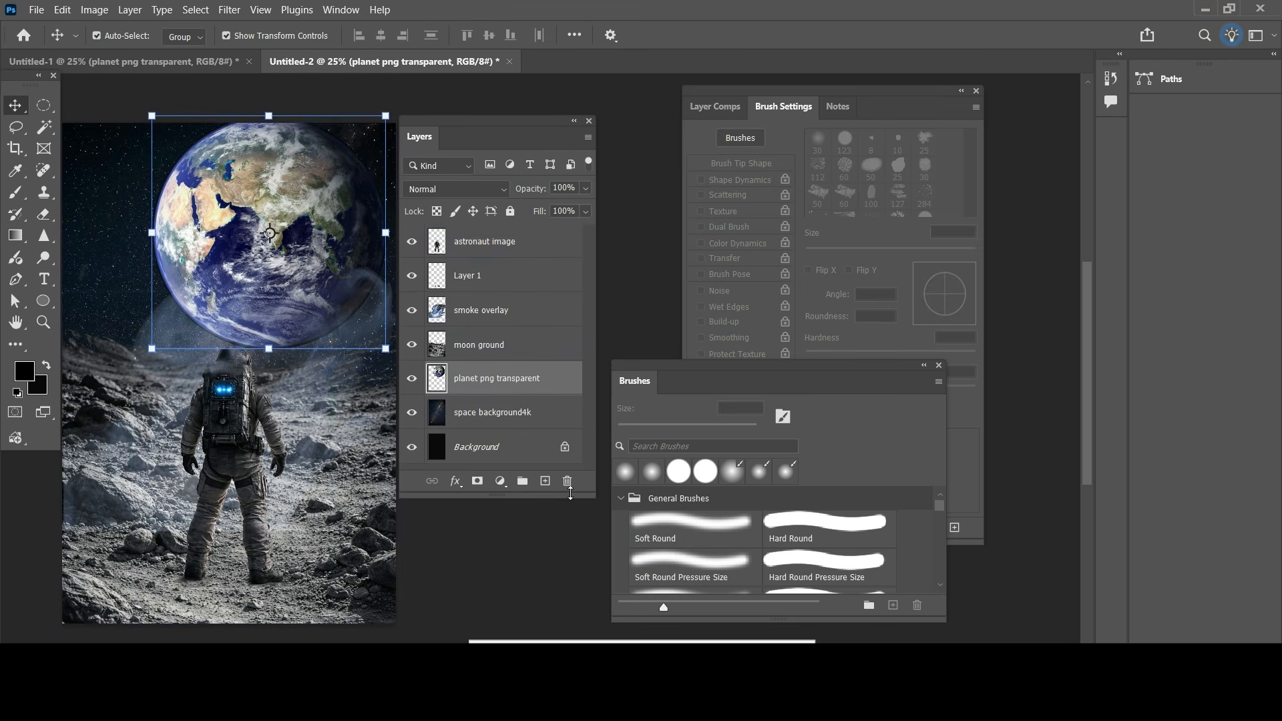
Step: Enlarge the smoke overlay to about 102% and lower it over the moon ground around the astronaut
click(507, 310)
key(ctrl+t)
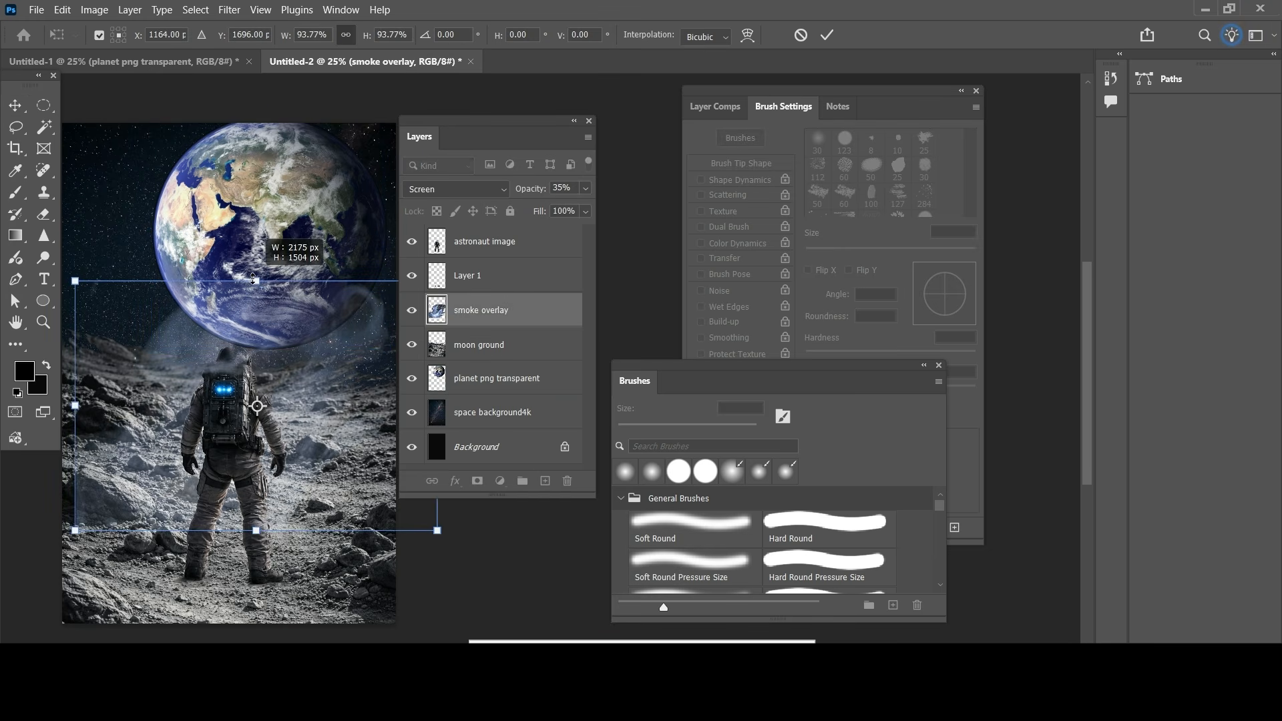
drag(64, 407, 53, 418)
drag(318, 481, 330, 541)
drag(71, 473, 54, 466)
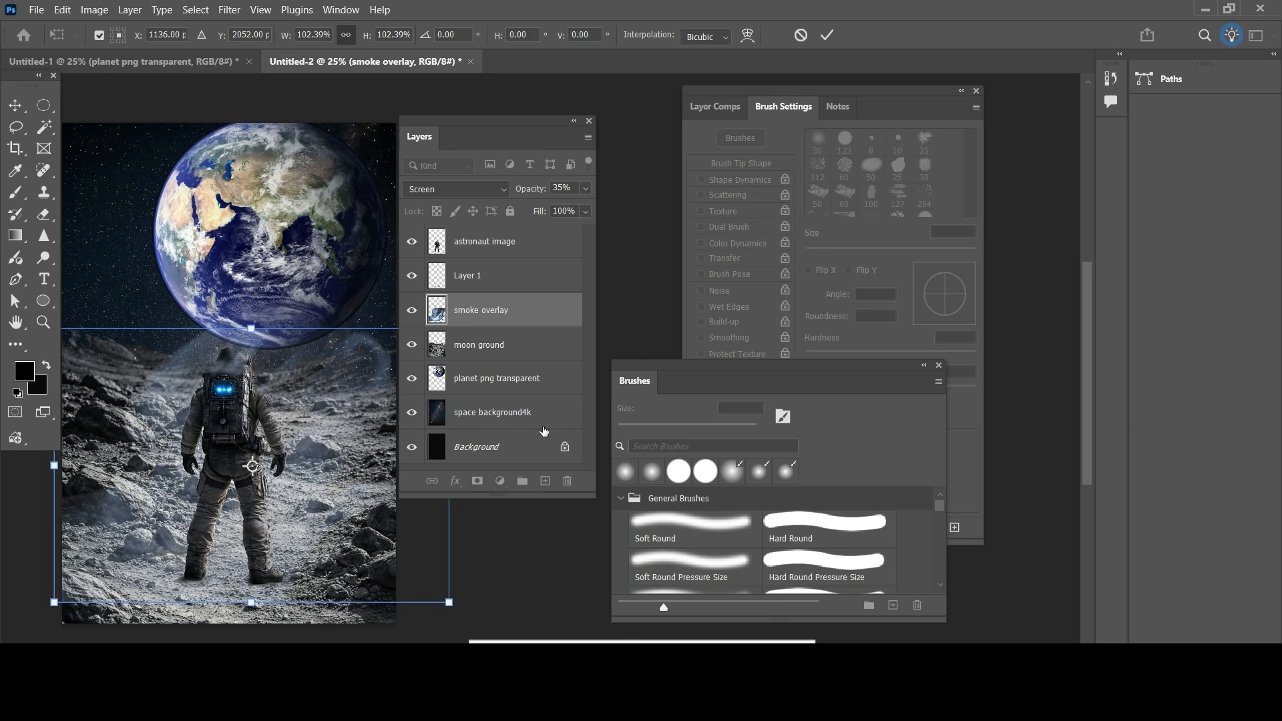
Step: Set the planet layer's blend mode to Screen and add an inverted black layer mask
click(494, 378)
click(456, 189)
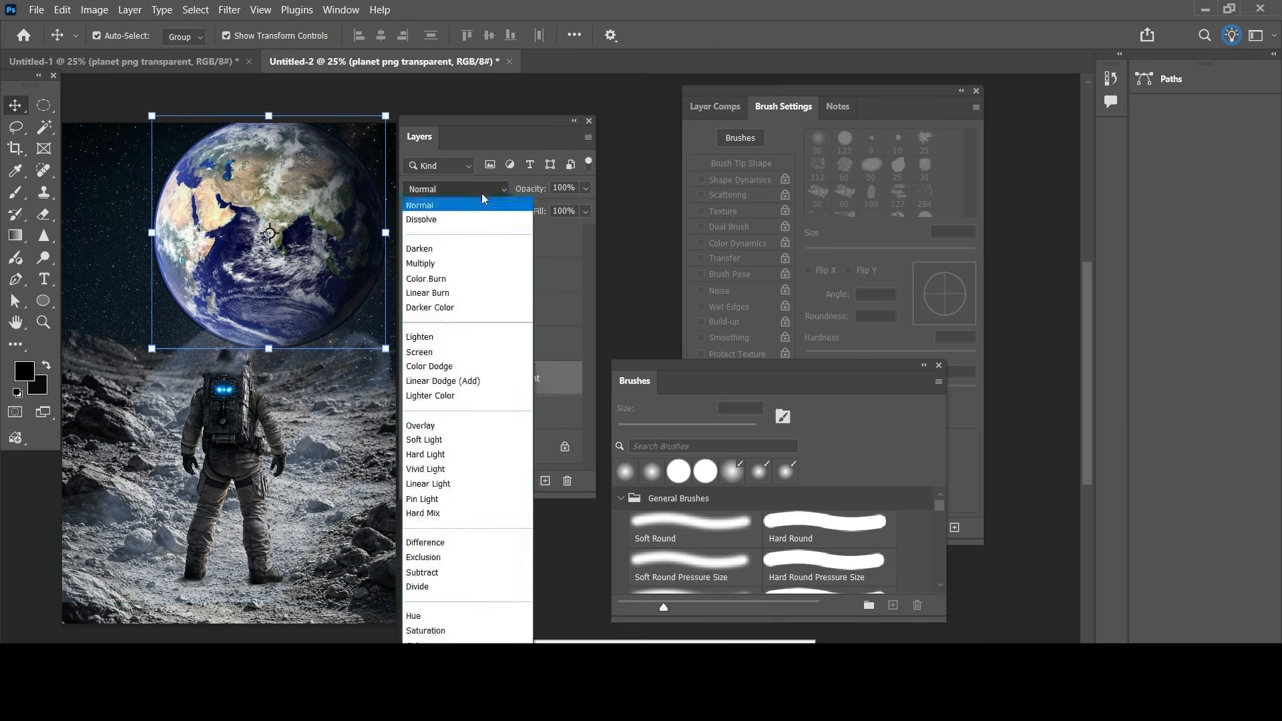
click(445, 351)
click(478, 482)
key(ctrl+i)
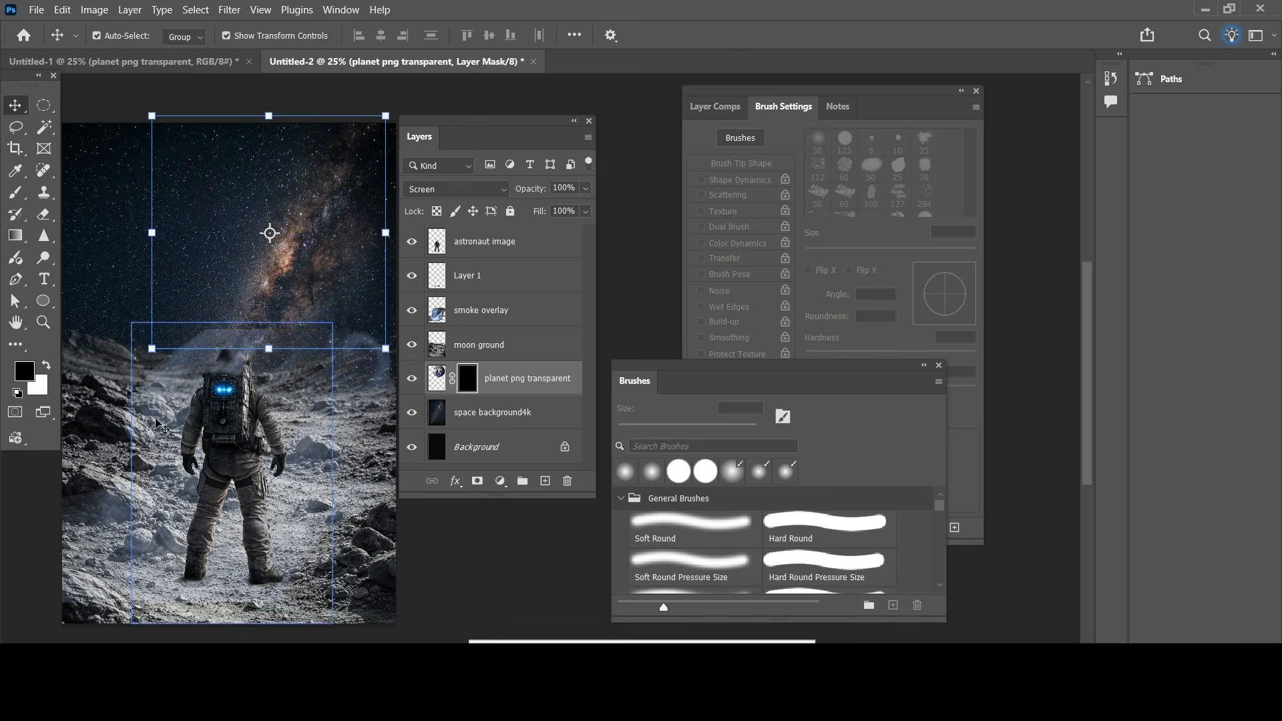
Step: Choose the Brush with foreground color f5f2f2 and target the planet's layer mask with white in front
click(16, 191)
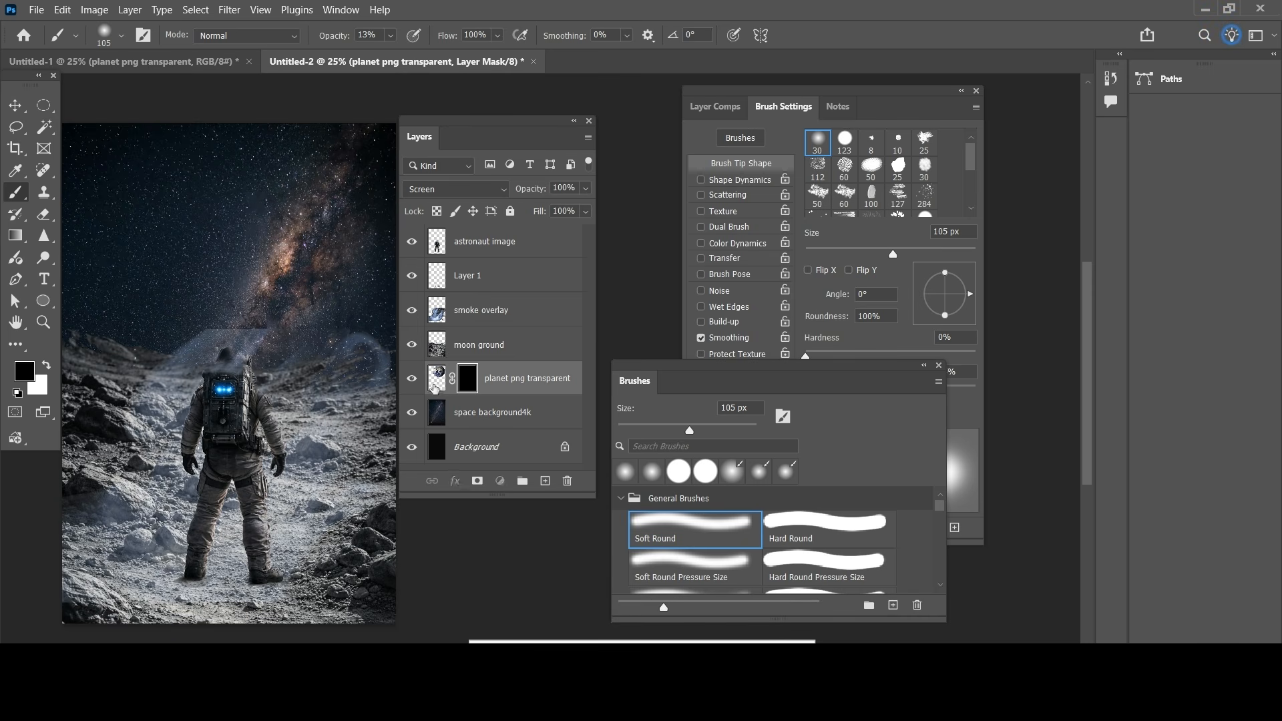
click(434, 385)
click(13, 381)
text(ebe0e0)
click(632, 208)
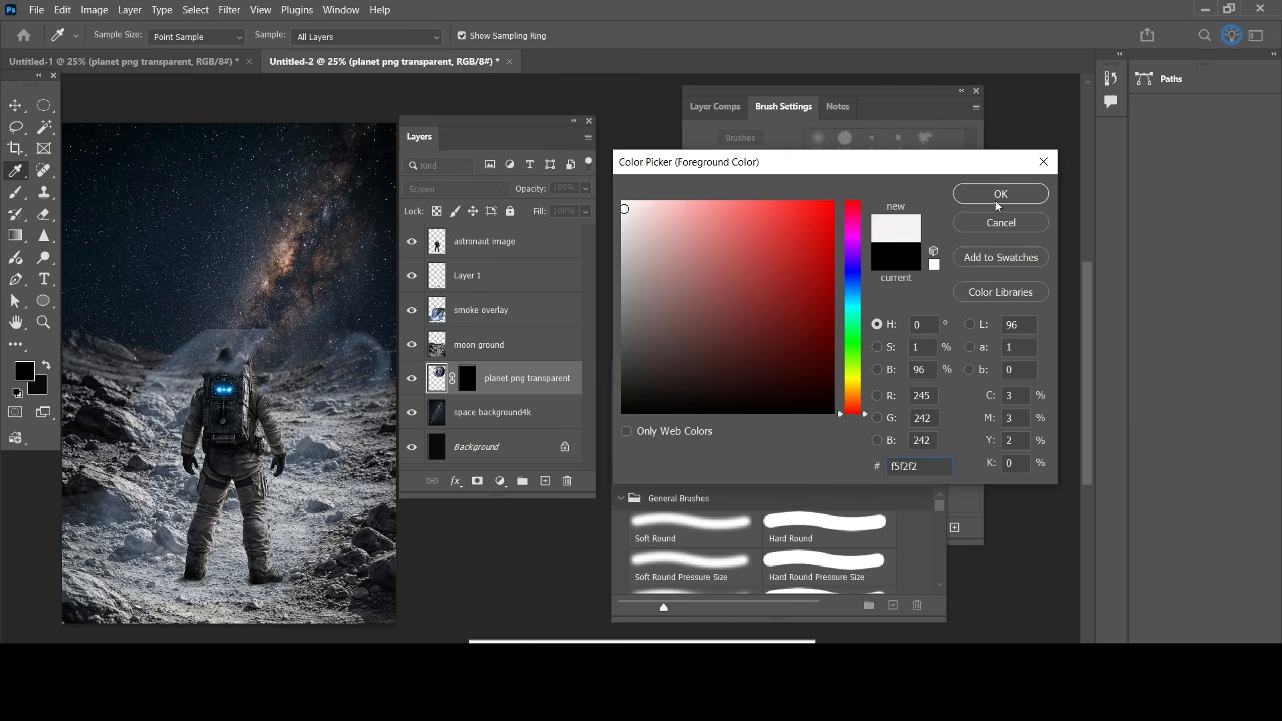
click(996, 200)
key(b)
click(467, 378)
key(x)
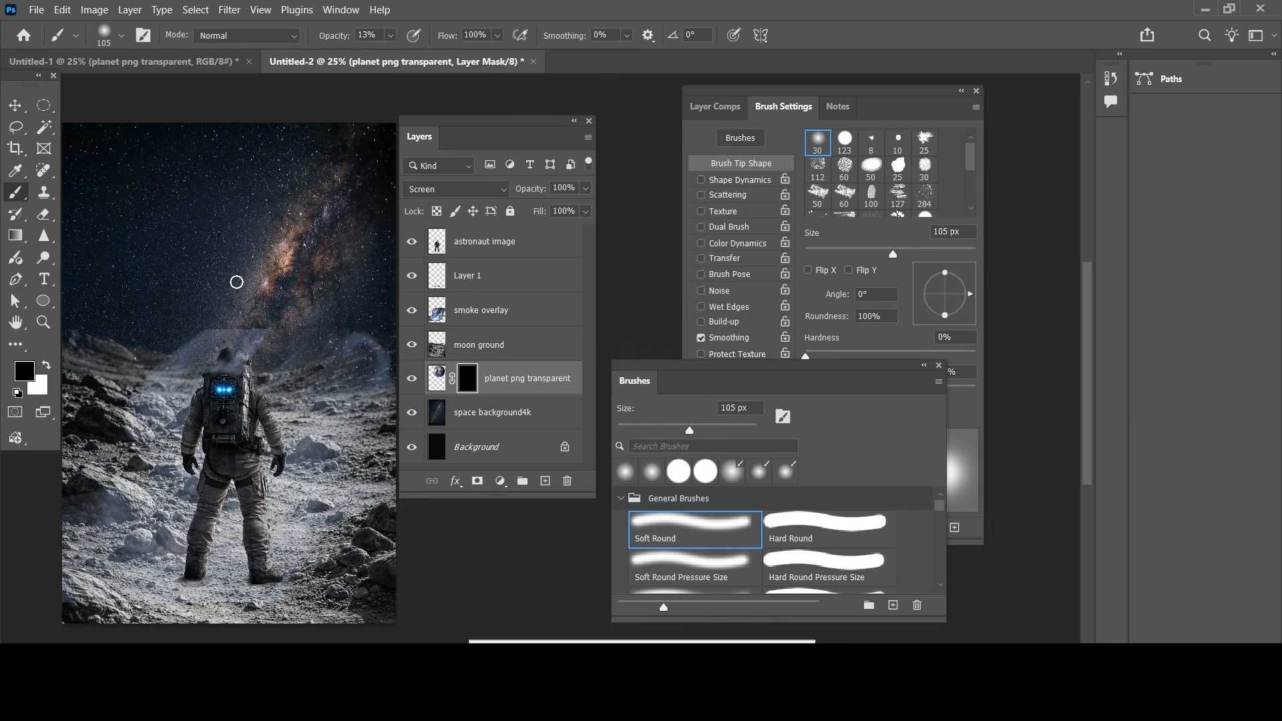
Step: Paint soft white strokes across the planet on its mask, then invert the mask
mouse_move(273, 231)
mouse_down()
mouse_move(257, 187)
mouse_move(234, 246)
mouse_move(214, 237)
mouse_move(250, 179)
mouse_move(229, 193)
mouse_move(198, 261)
mouse_move(236, 347)
mouse_move(185, 234)
mouse_move(225, 188)
mouse_move(285, 155)
mouse_up()
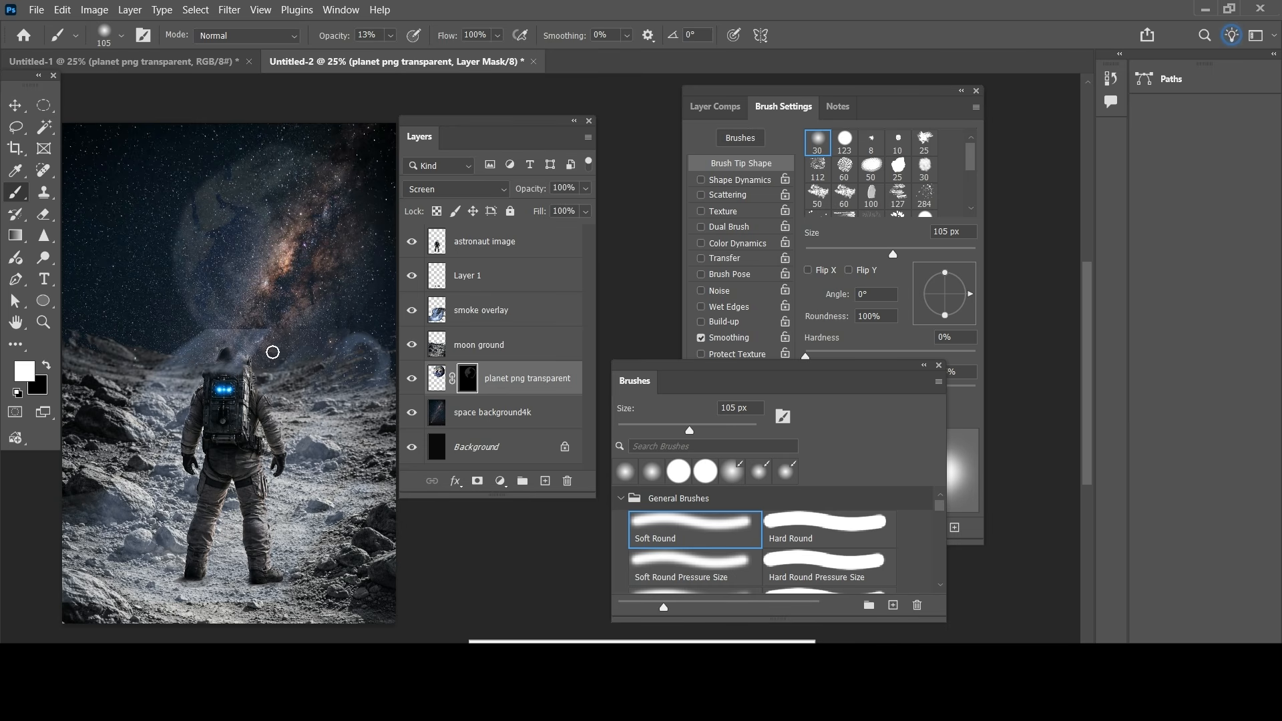
mouse_move(362, 326)
mouse_down()
mouse_move(192, 222)
mouse_move(172, 234)
mouse_move(204, 354)
mouse_move(223, 170)
mouse_move(321, 146)
mouse_move(209, 158)
mouse_move(315, 219)
mouse_move(257, 376)
mouse_up()
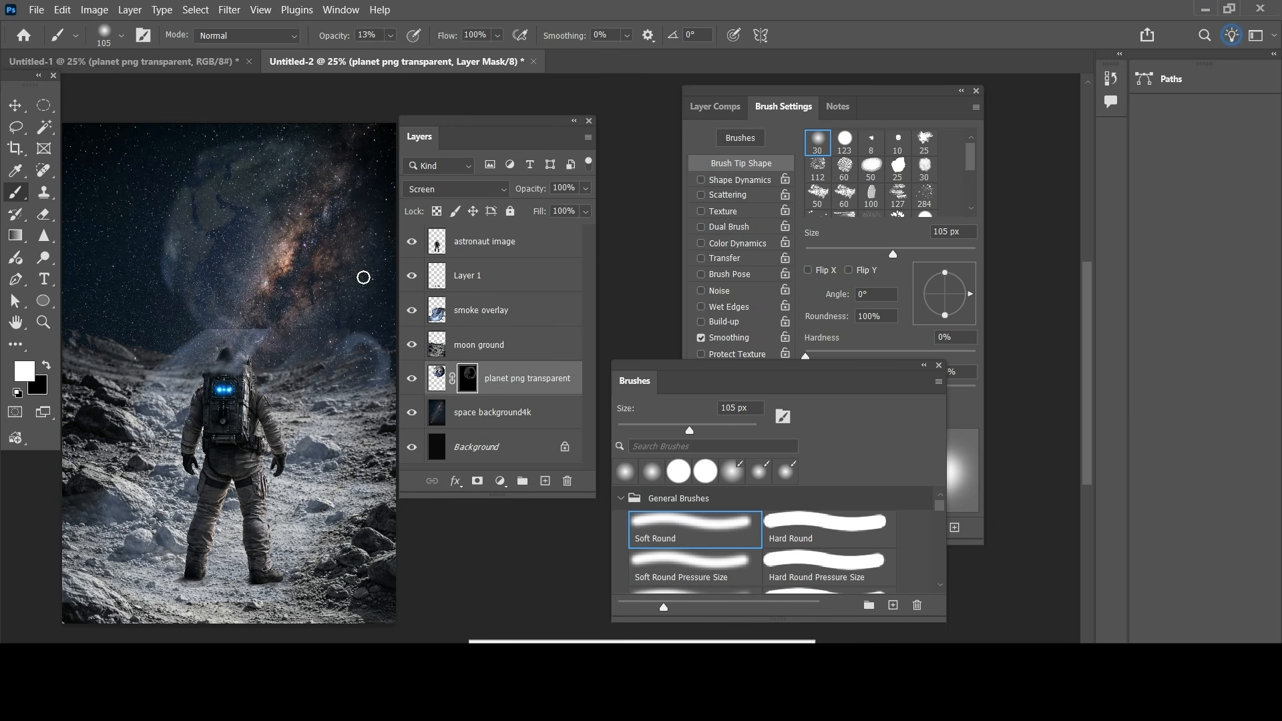
mouse_move(364, 269)
mouse_down()
mouse_move(249, 148)
mouse_move(151, 247)
mouse_up()
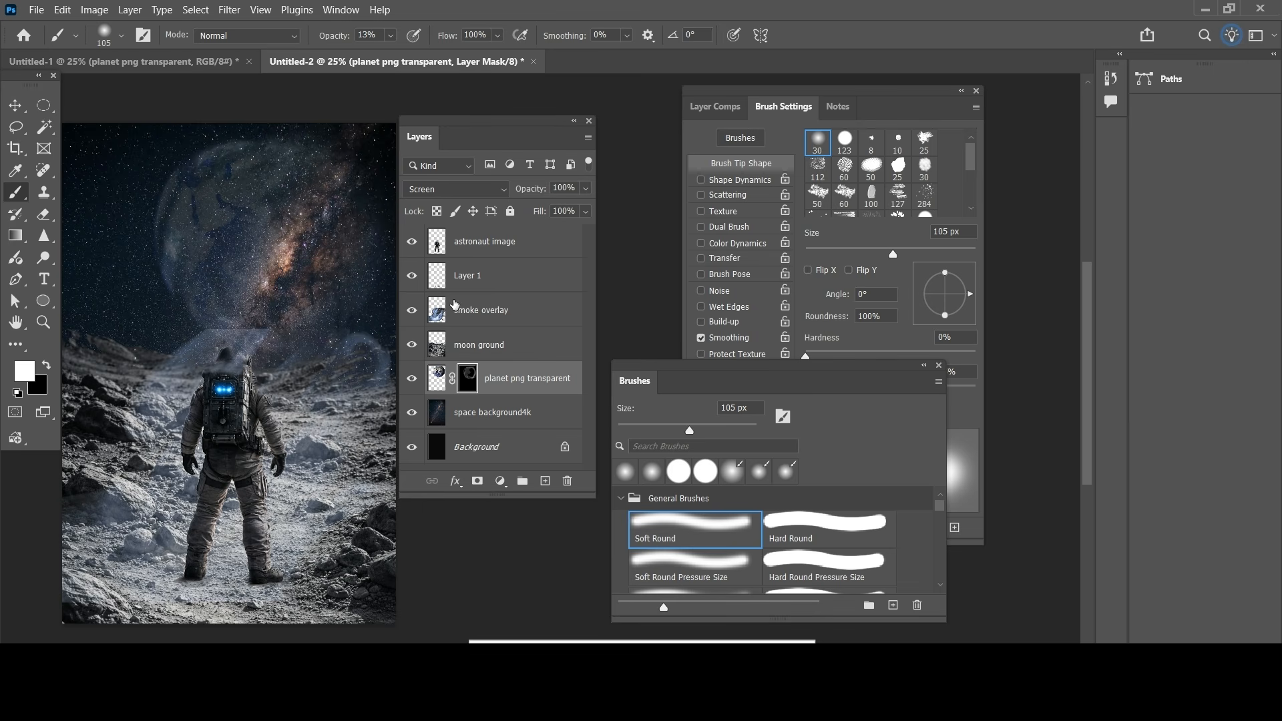
key(alt+BackSpace)
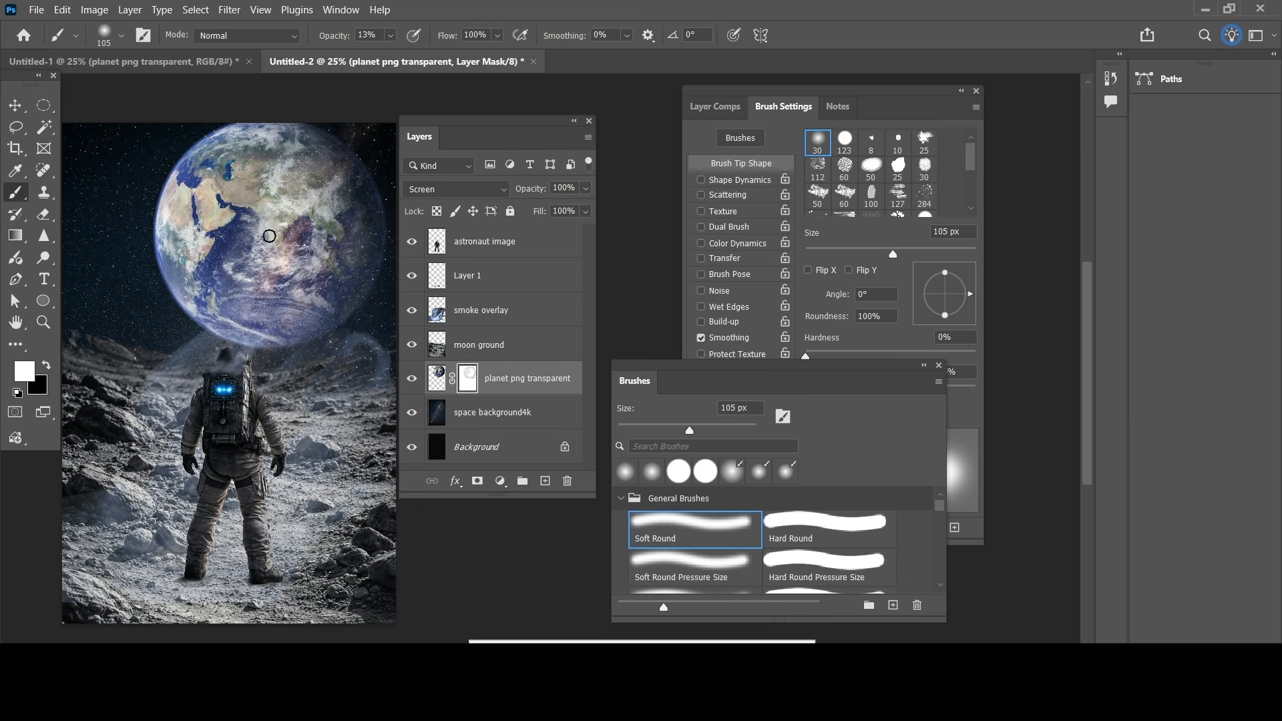
Step: Brush black softly over the planet's middle on the mask to blend it with the starry background
click(52, 366)
mouse_move(294, 200)
mouse_down()
mouse_move(211, 243)
mouse_move(215, 171)
mouse_move(197, 194)
mouse_move(205, 268)
mouse_move(285, 167)
mouse_move(255, 302)
mouse_move(317, 298)
mouse_up()
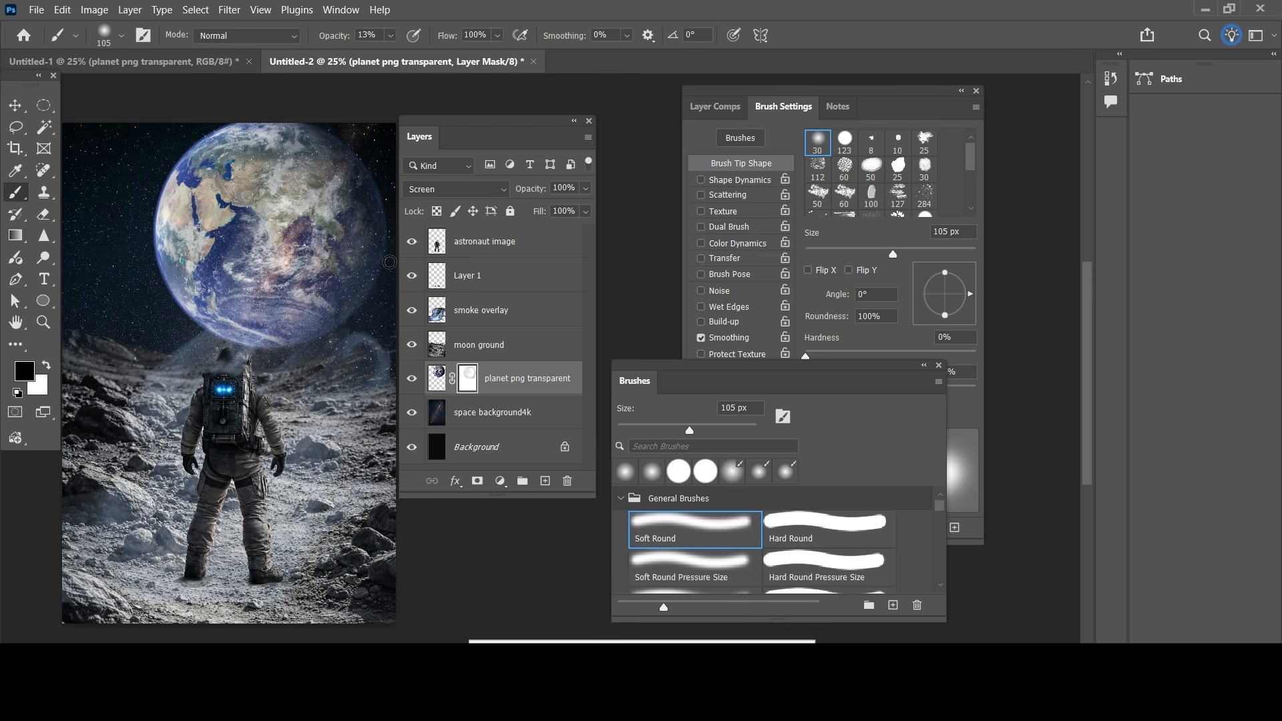
mouse_move(246, 272)
mouse_down()
mouse_move(233, 168)
mouse_move(231, 290)
mouse_move(212, 173)
mouse_move(160, 273)
mouse_move(189, 198)
mouse_move(222, 156)
mouse_move(257, 313)
mouse_move(251, 272)
mouse_move(347, 134)
mouse_move(277, 237)
mouse_up()
Step: Apply an Outer Glow to the planet layer with color f3f0fa and 74% opacity
double_click(532, 386)
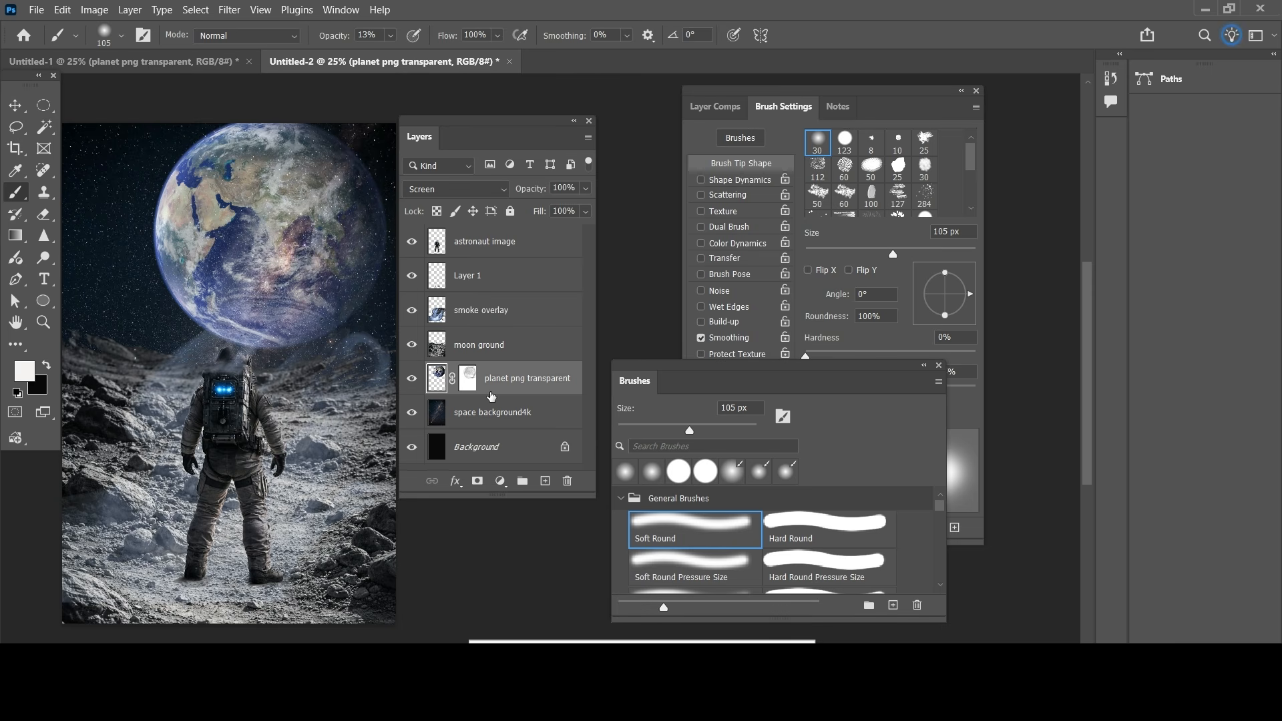
double_click(491, 394)
click(674, 426)
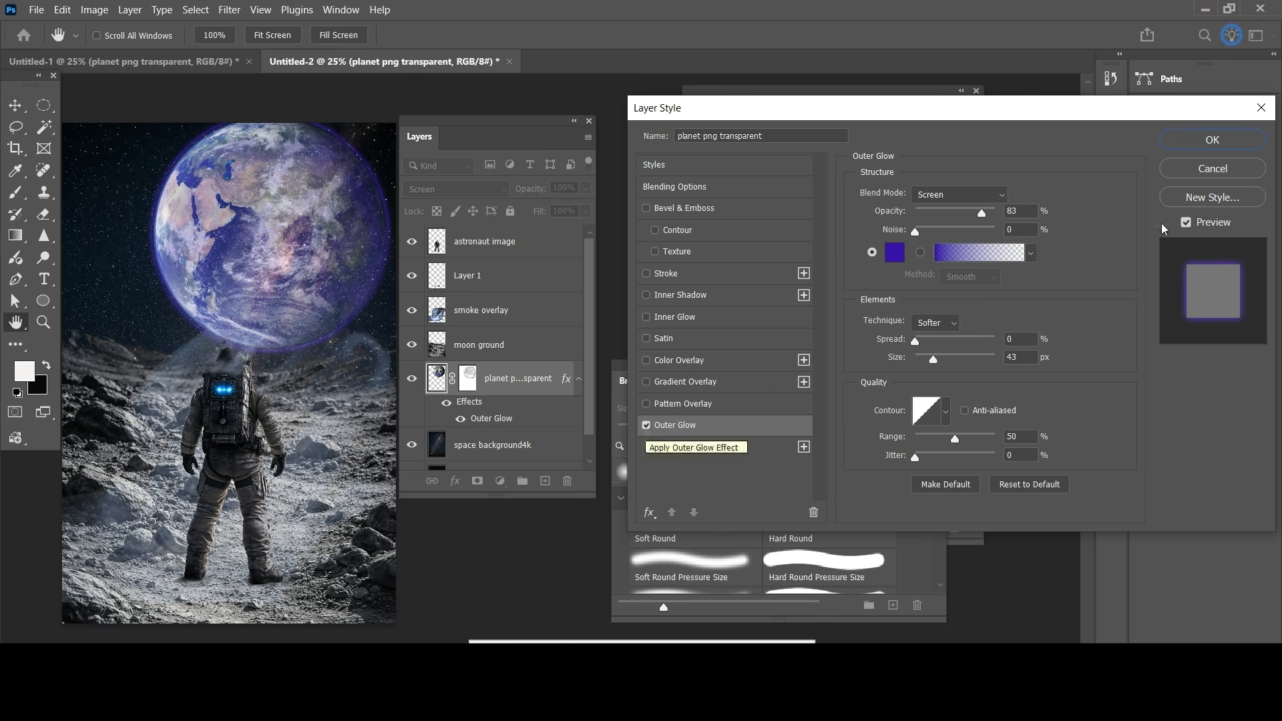
click(894, 253)
click(629, 205)
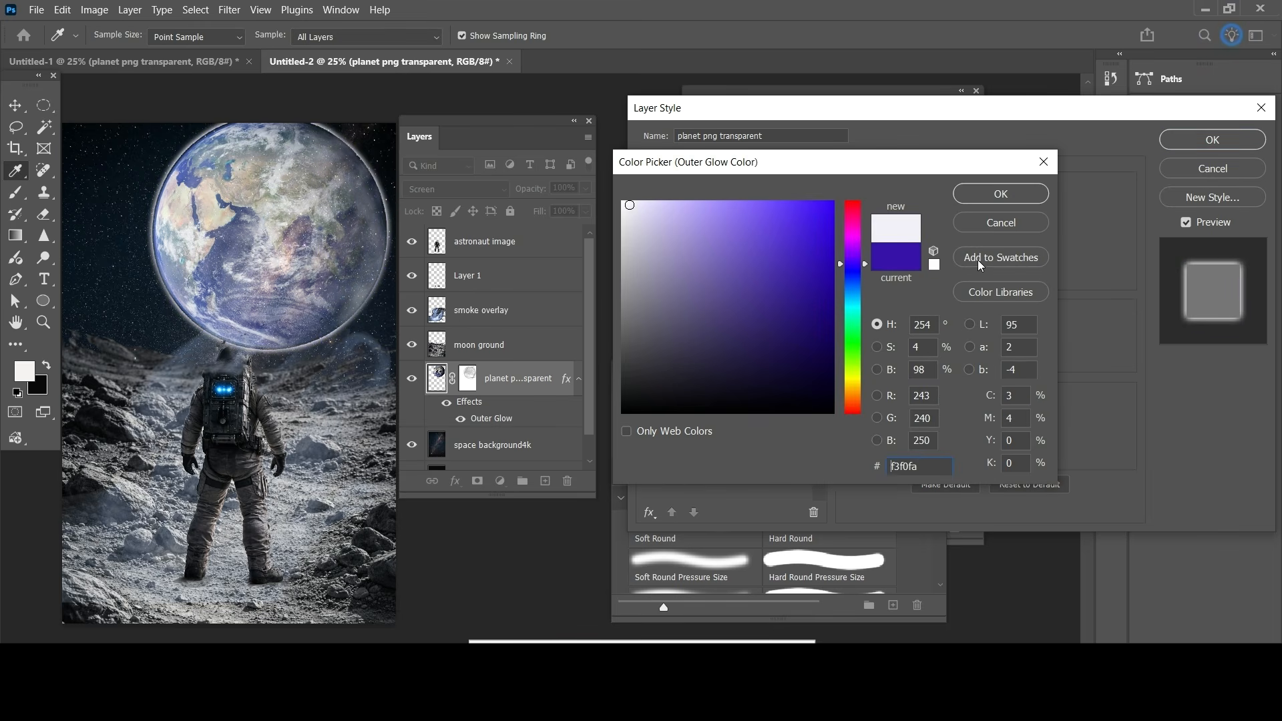
click(1023, 194)
drag(986, 213, 974, 213)
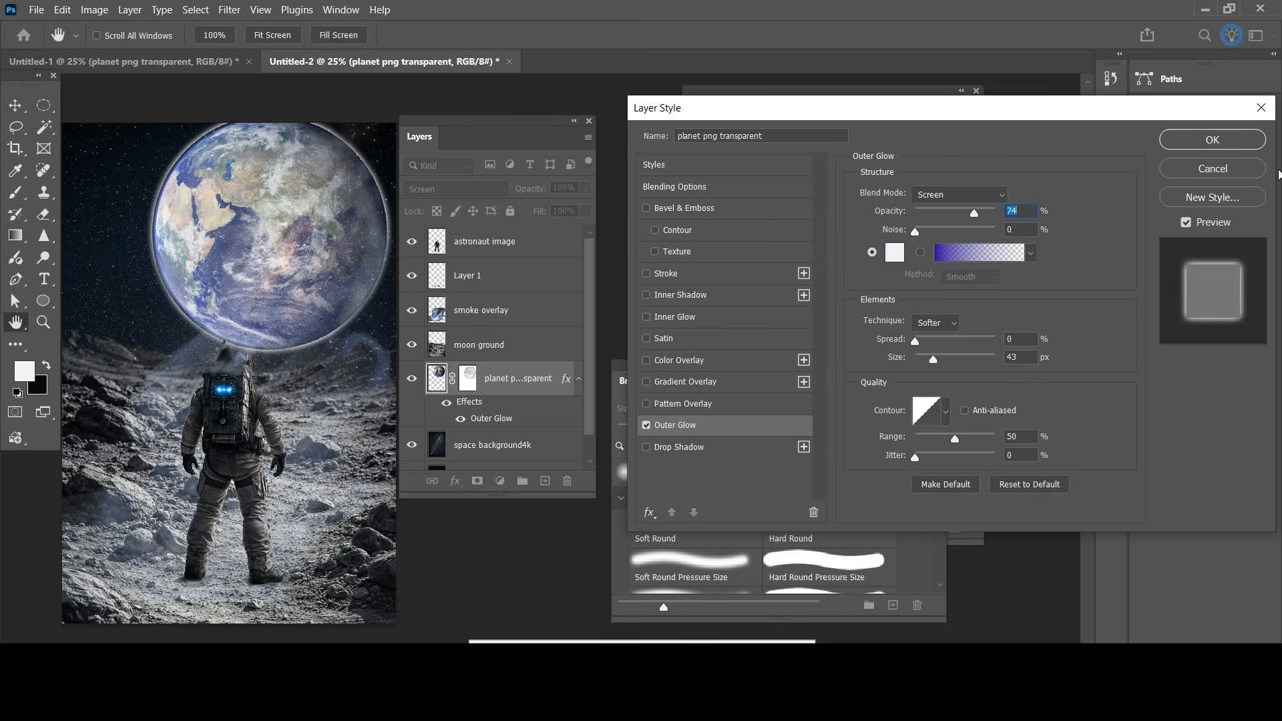
click(1214, 142)
Step: Add a new layer above the planet and place the updated lava texture image there as an embedded file
key(b)
click(545, 480)
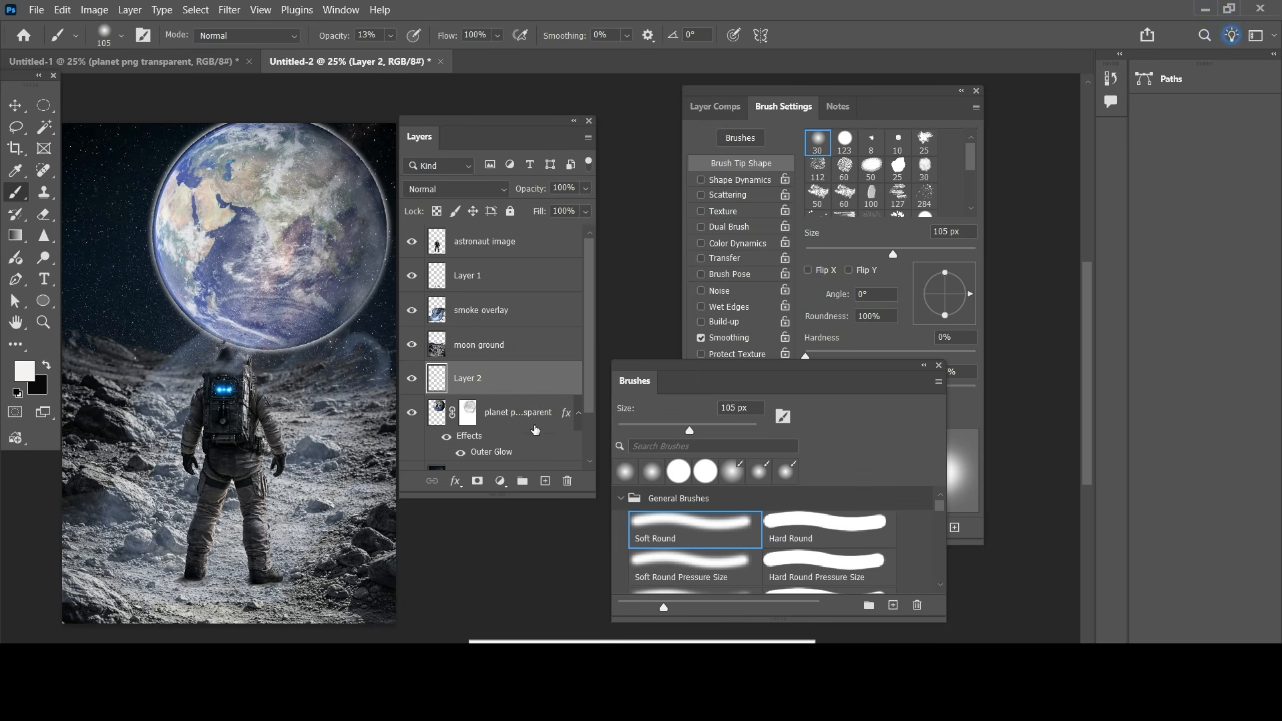
click(37, 11)
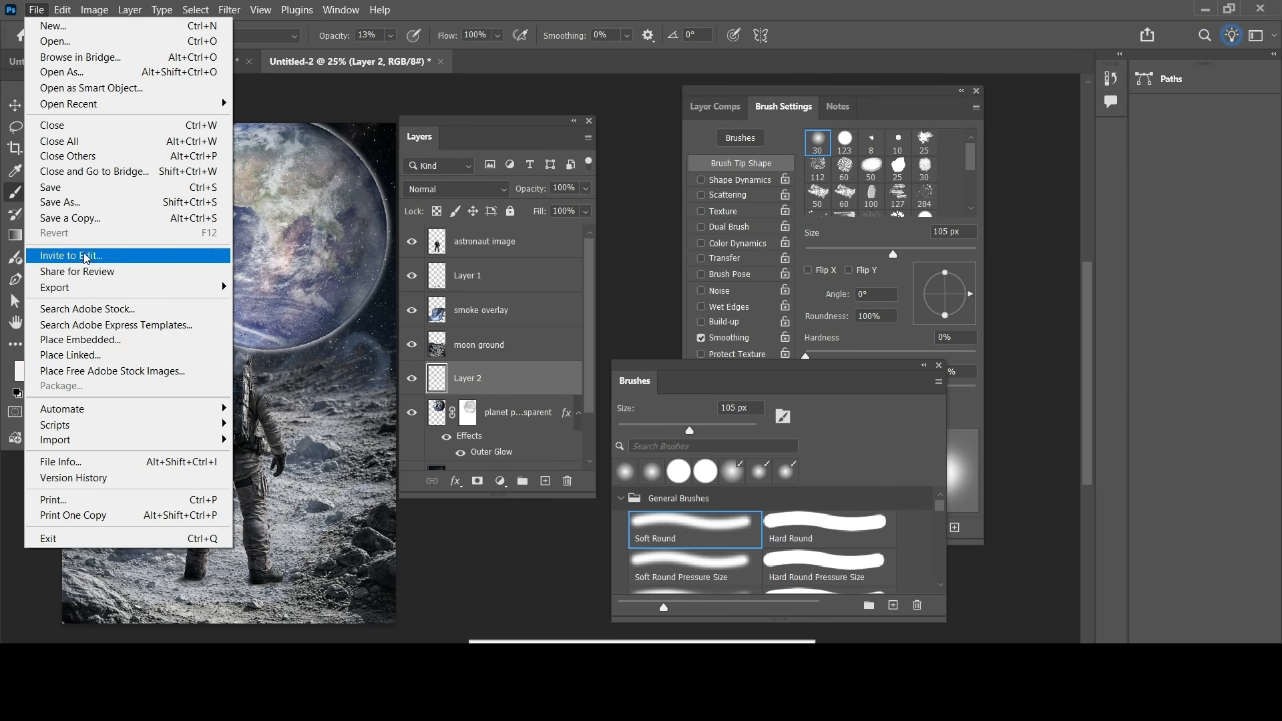
click(113, 340)
click(386, 230)
click(501, 373)
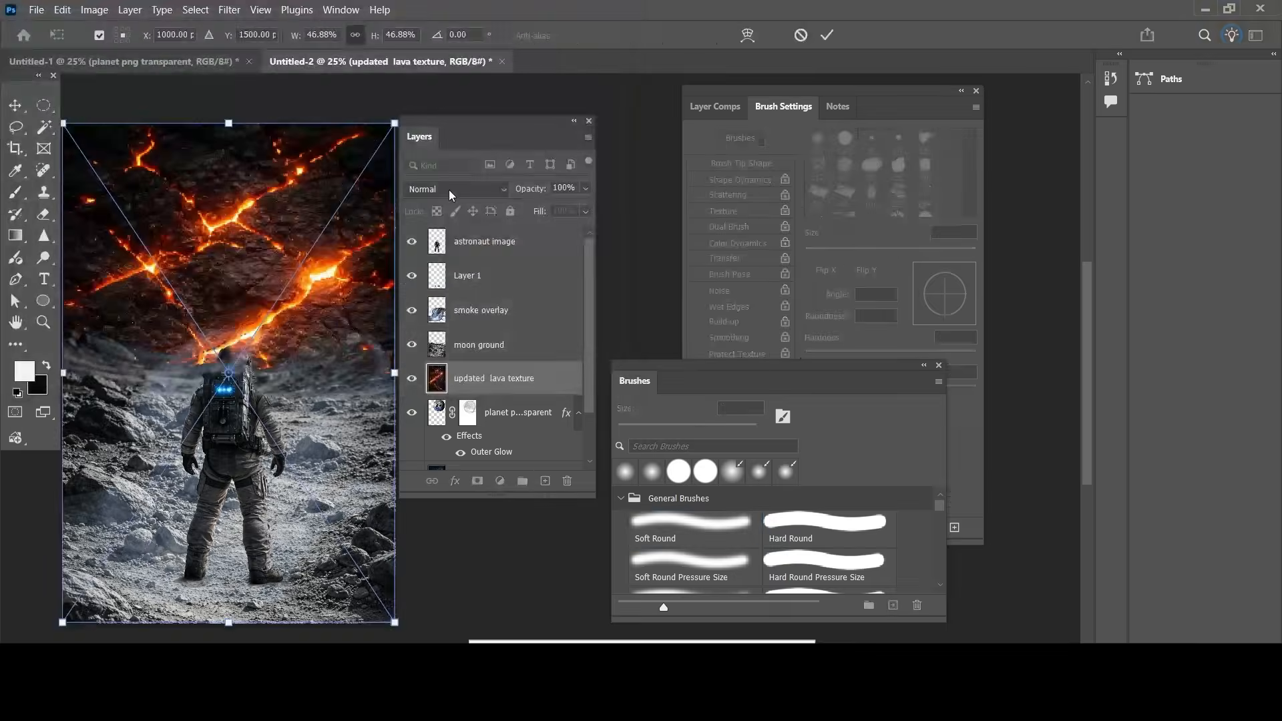
Step: Commit the placed lava texture and set its blend mode to Screen
double_click(539, 382)
click(464, 190)
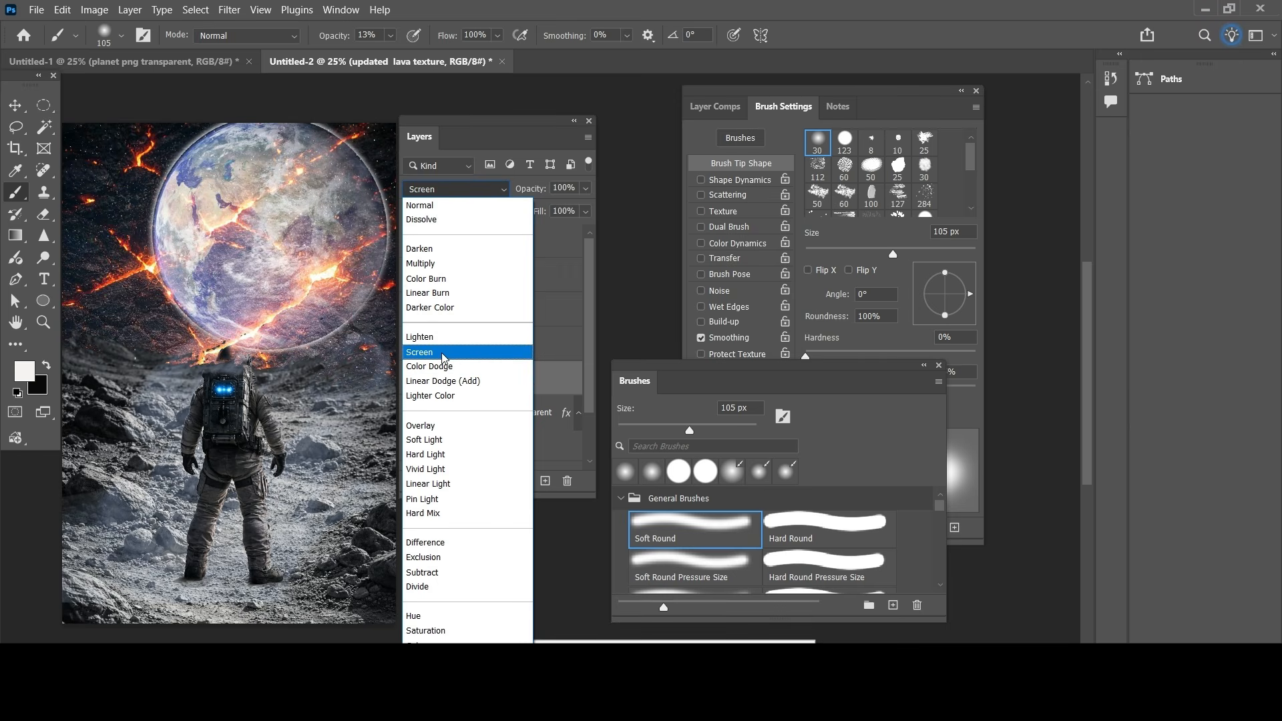
click(442, 353)
Step: Apply an orange Outer Glow to the updated lava texture layer
double_click(514, 381)
double_click(572, 385)
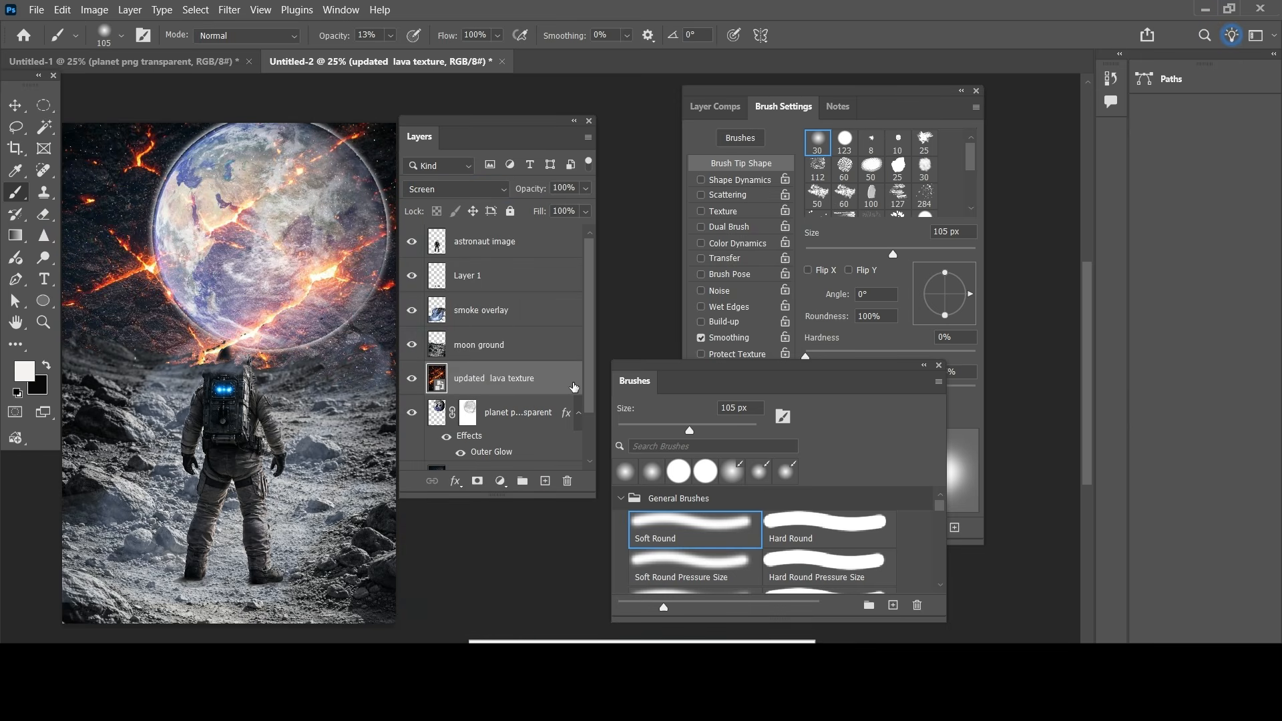
click(647, 426)
click(895, 252)
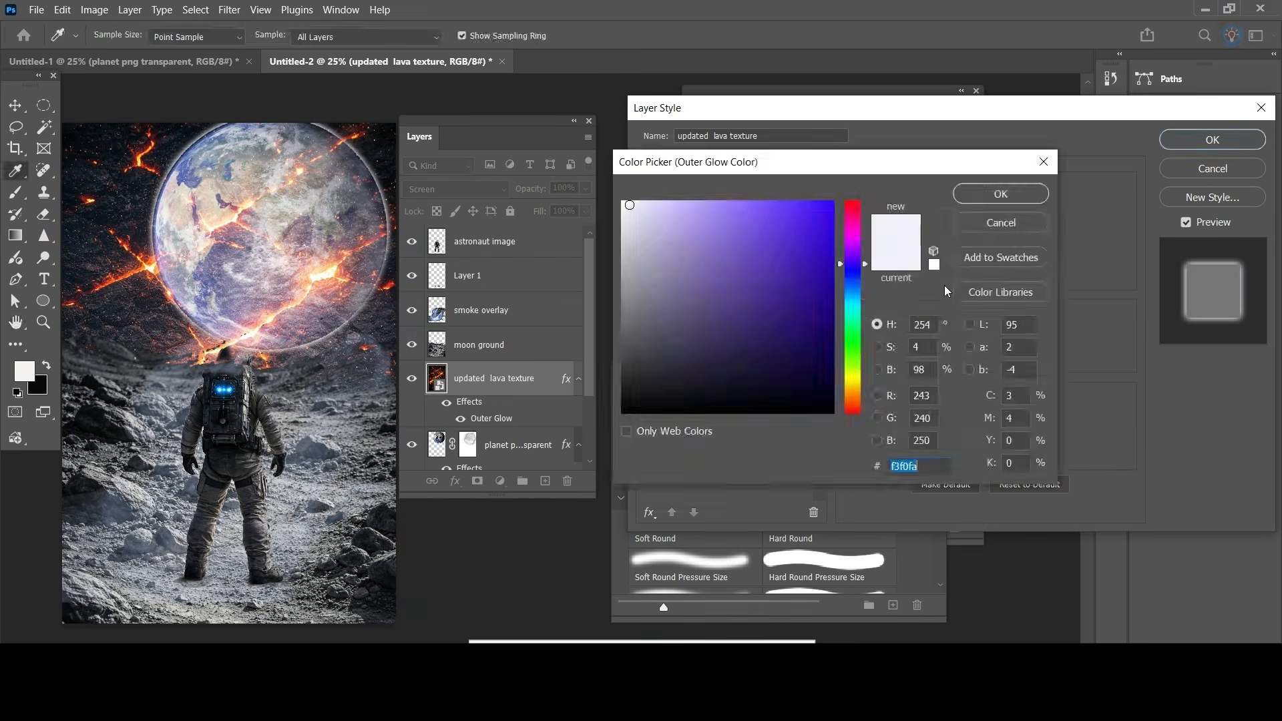
text(e9a116)
click(1008, 199)
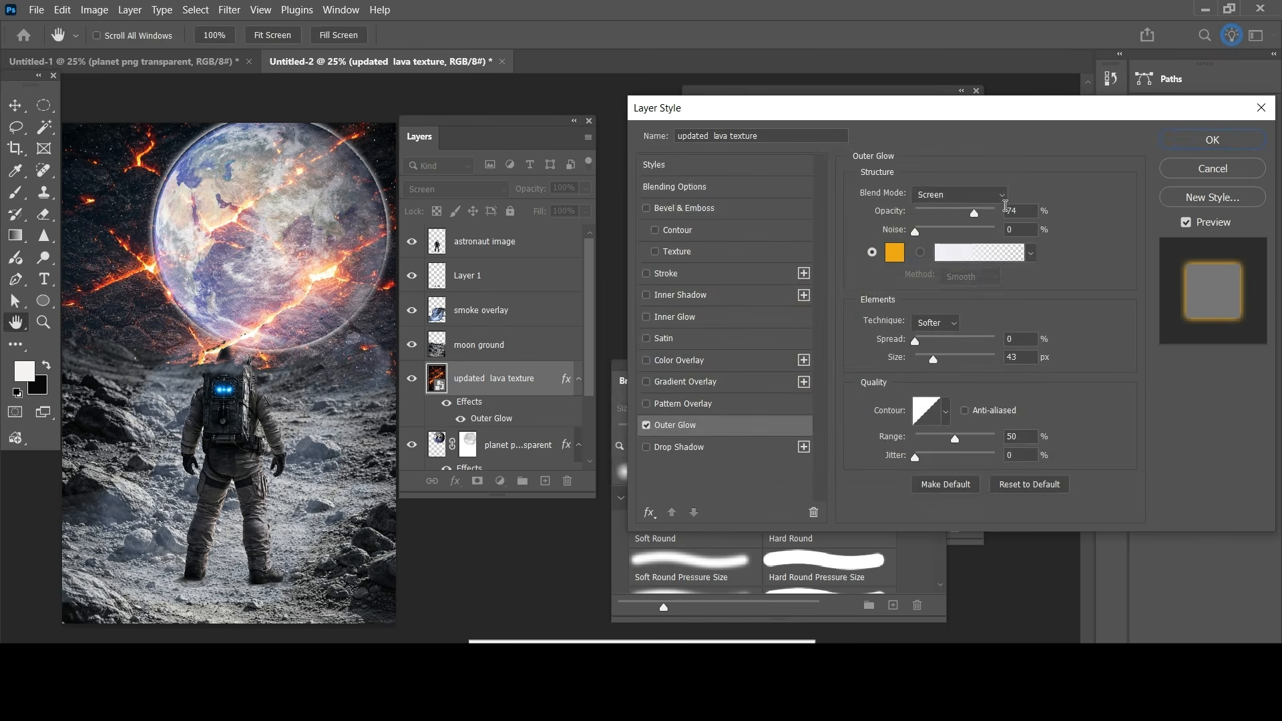
click(1212, 140)
key(b)
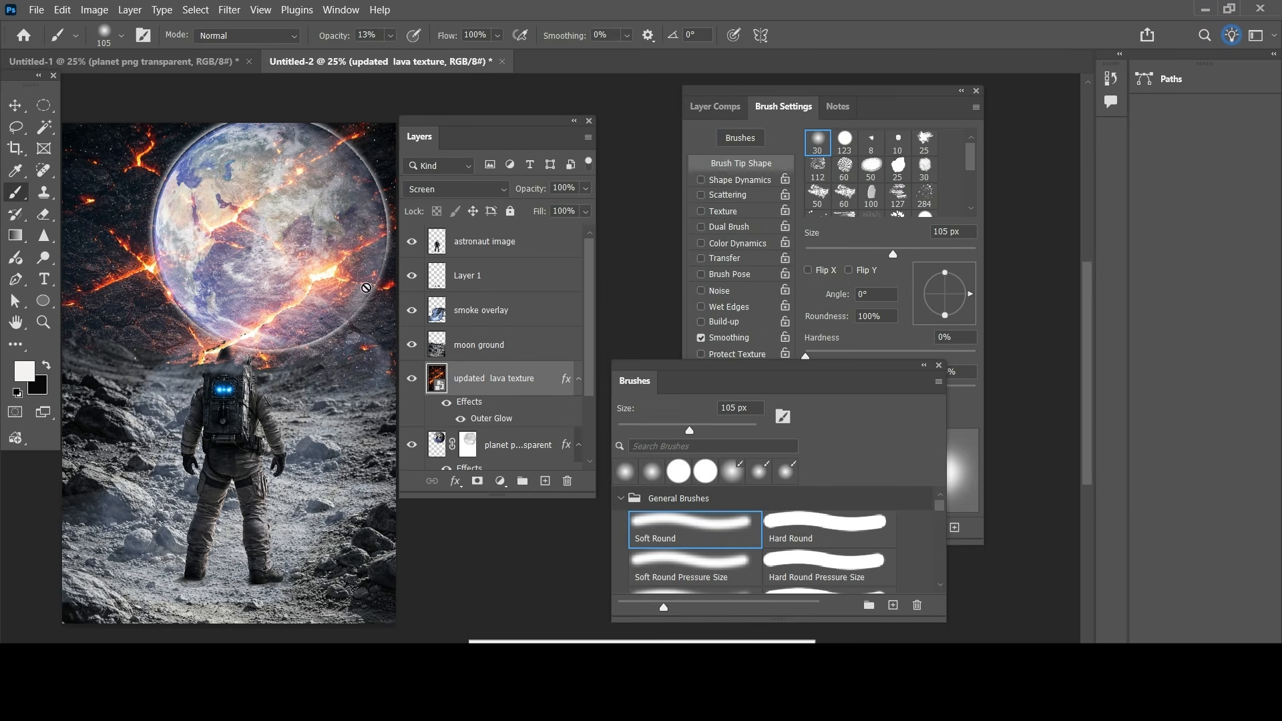
Step: Rasterize the lava texture layer and clip it to the planet layer with a clipping mask
right_click(528, 387)
click(601, 575)
right_click(538, 384)
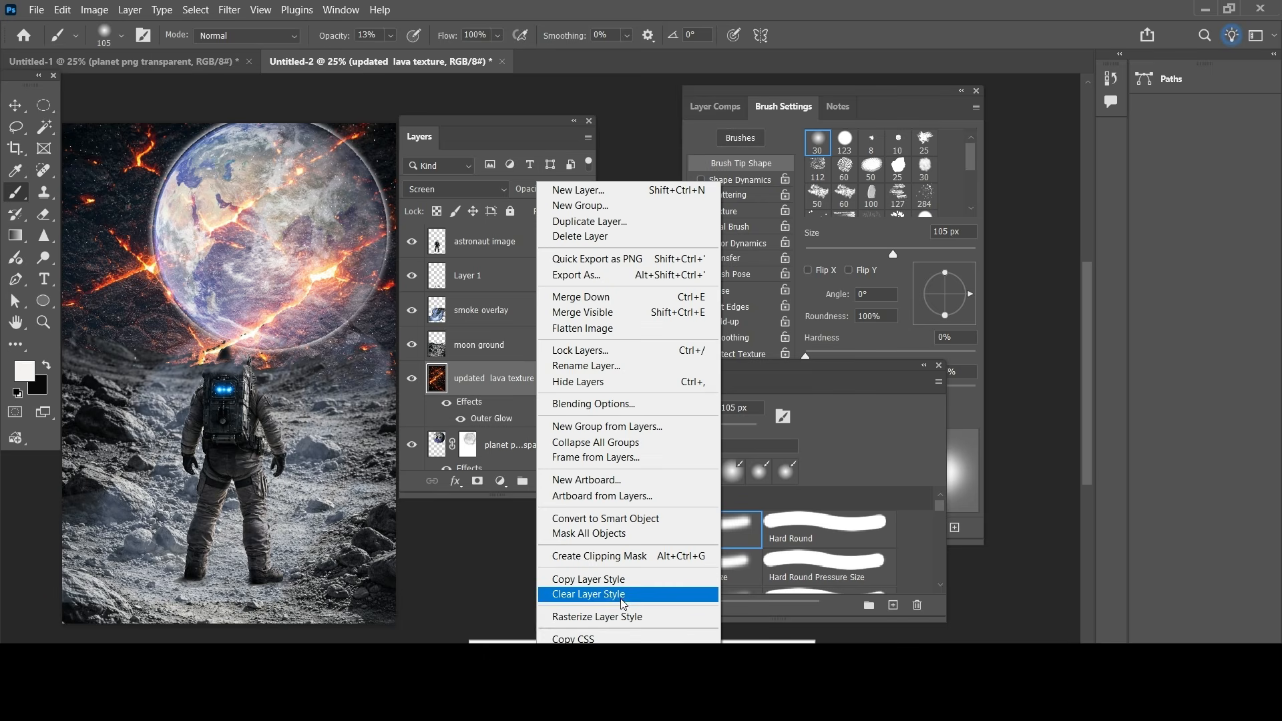
click(604, 556)
Step: Shift the lava texture toward the planet's lower-right side
key(v)
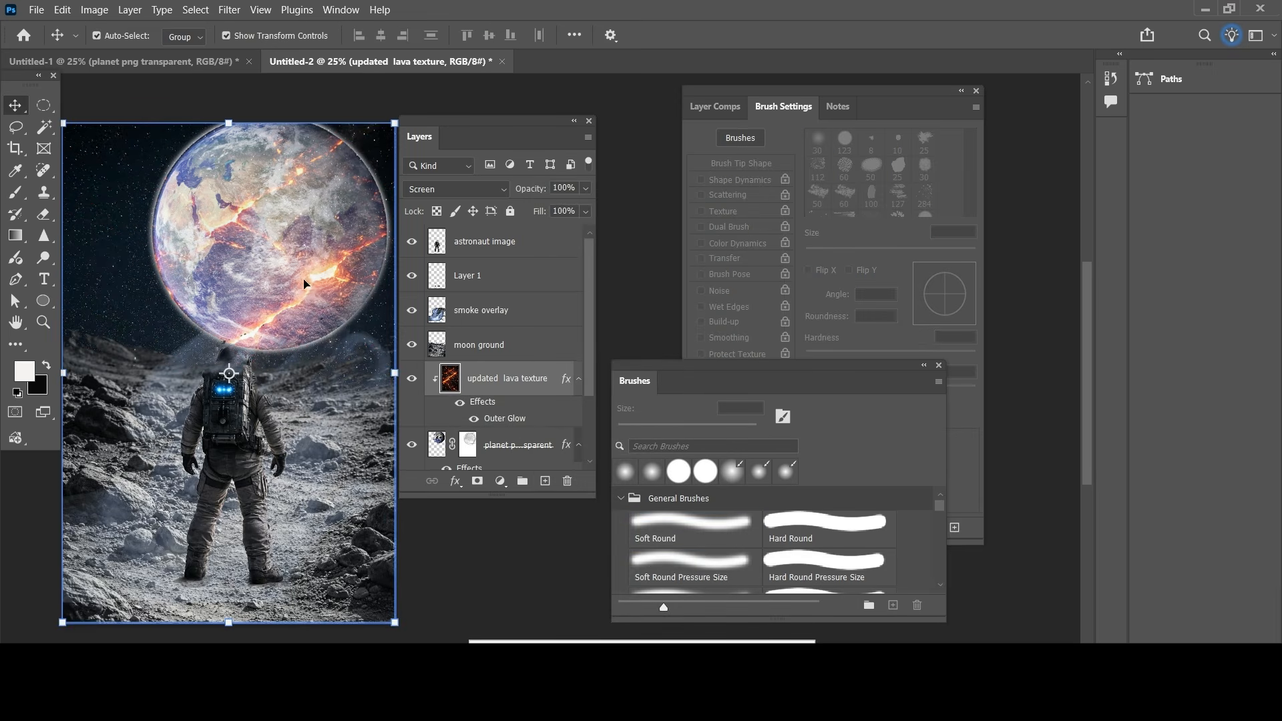
drag(317, 283, 356, 284)
click(123, 260)
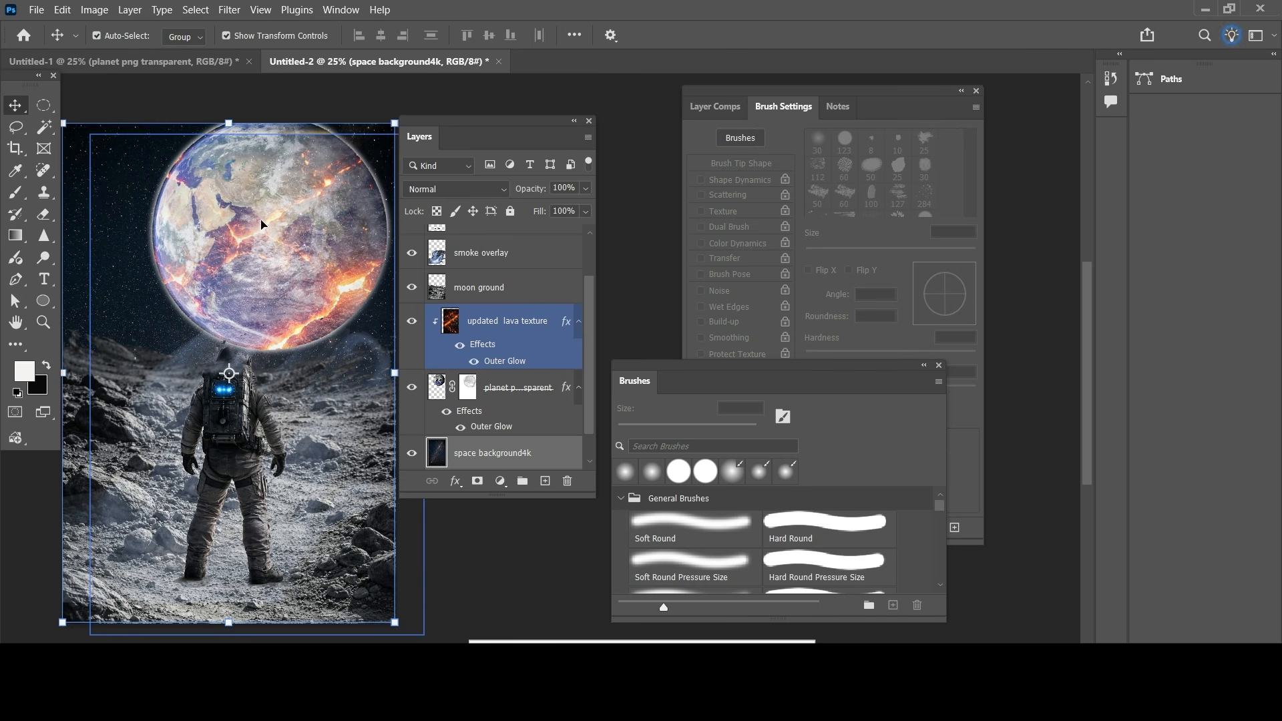
click(261, 224)
Step: Add a new layer above the astronaut image and place the v923-kul-20 flare image there as an embedded file
scroll(509, 276, up, 3)
click(514, 251)
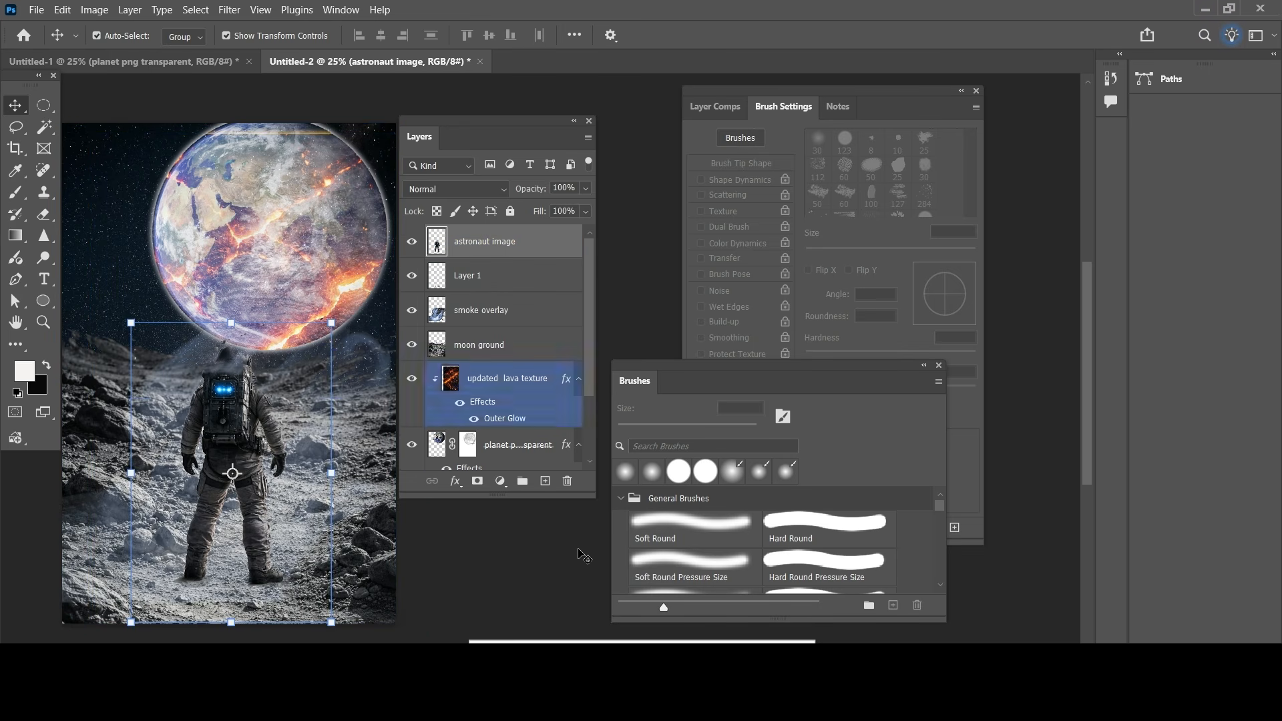
click(546, 481)
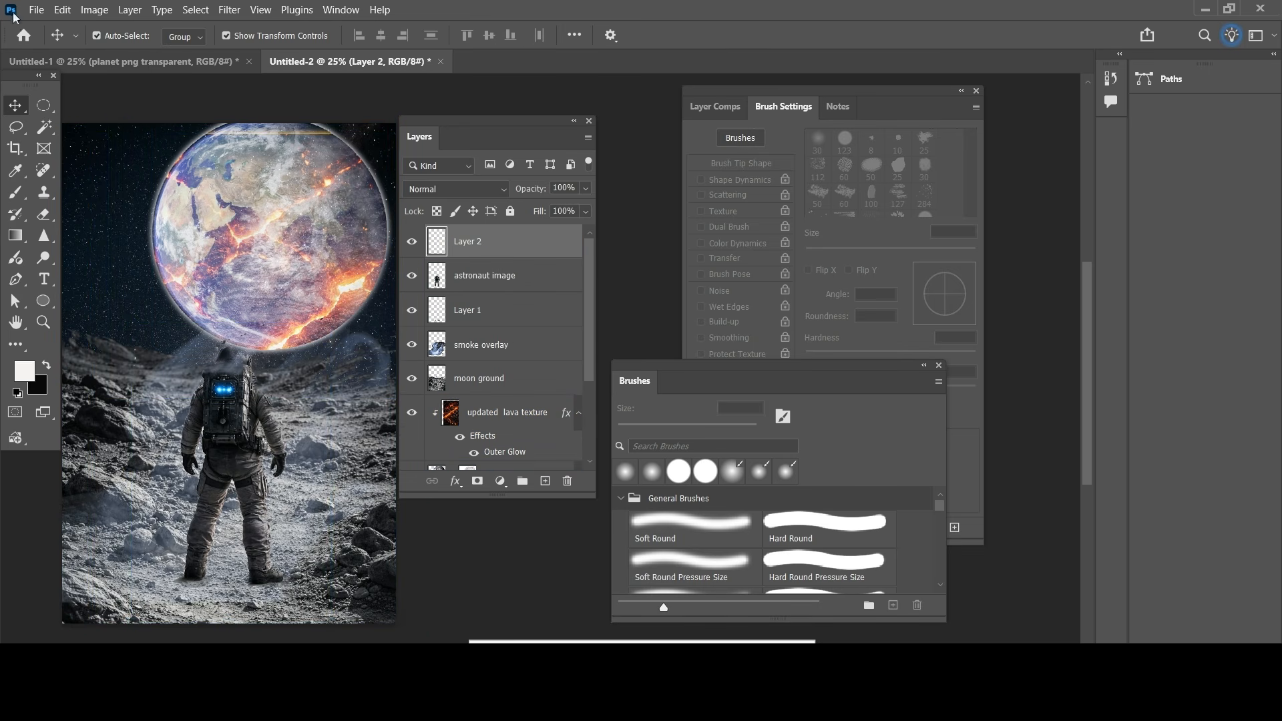
click(36, 9)
click(67, 335)
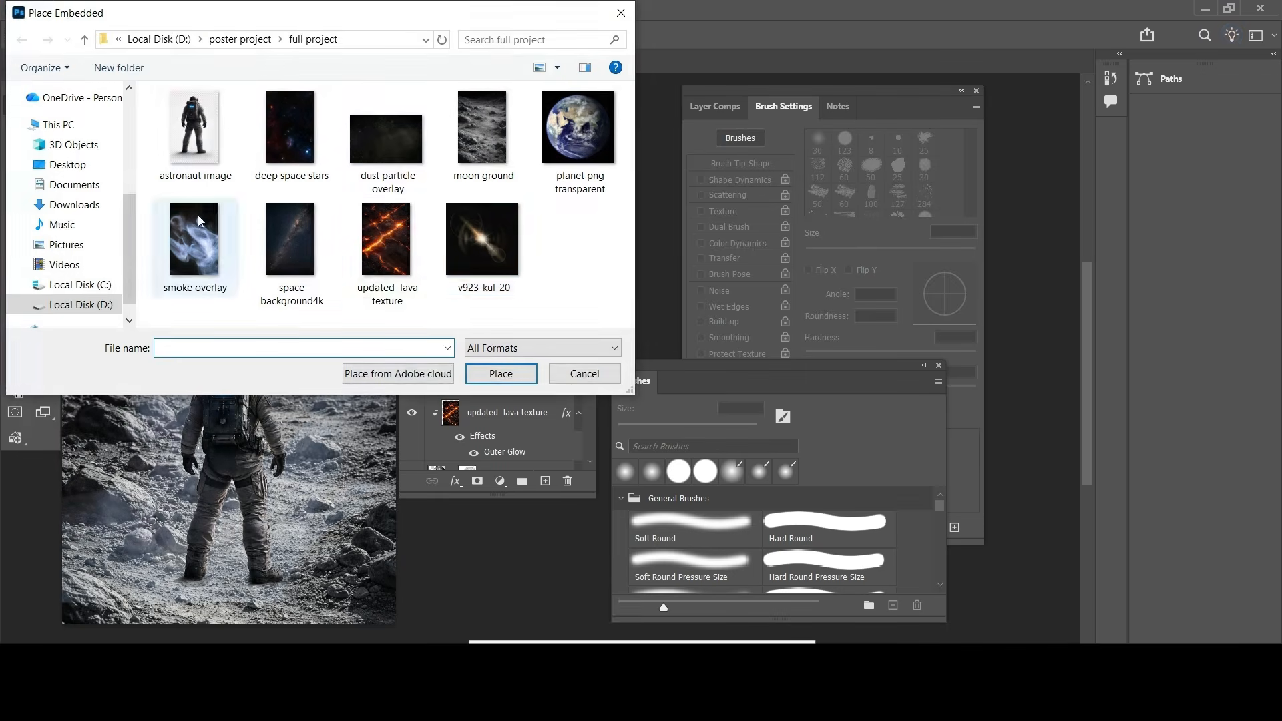
click(471, 240)
click(501, 373)
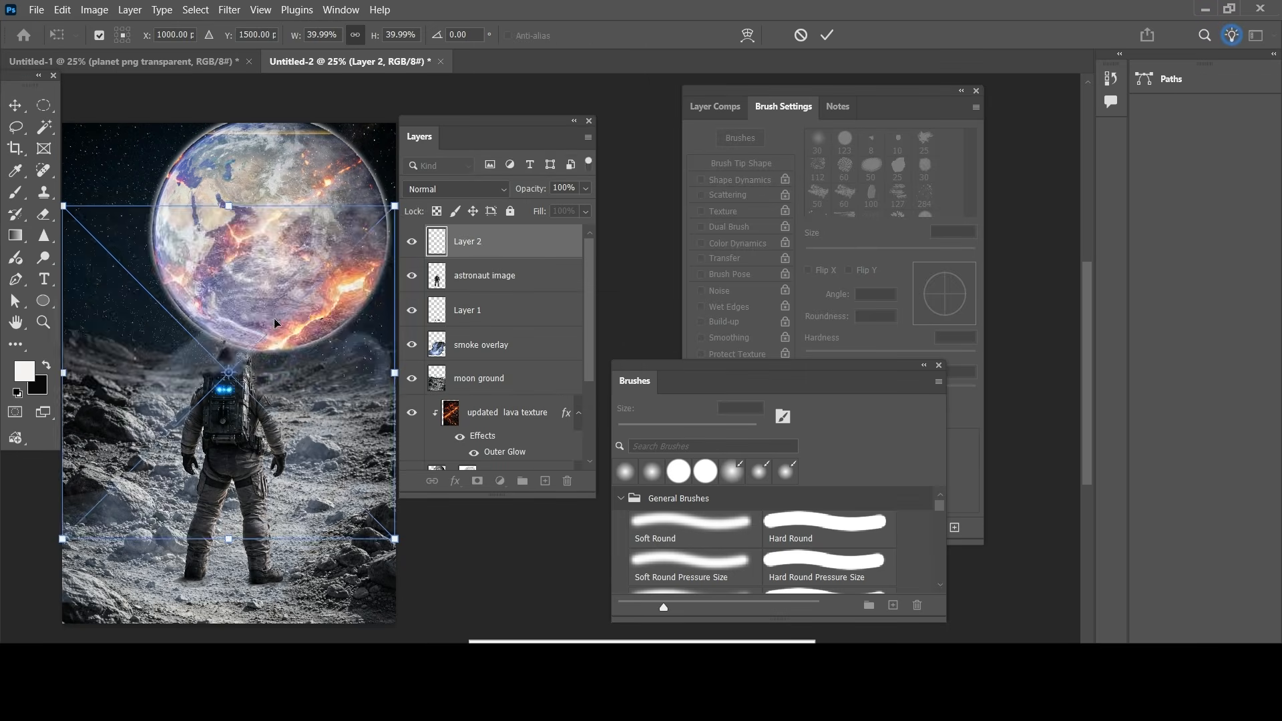
click(828, 35)
Step: Rasterize the v923-kul-20 layer and delete its black background and the large dark circle with the Magic Wand
right_click(512, 244)
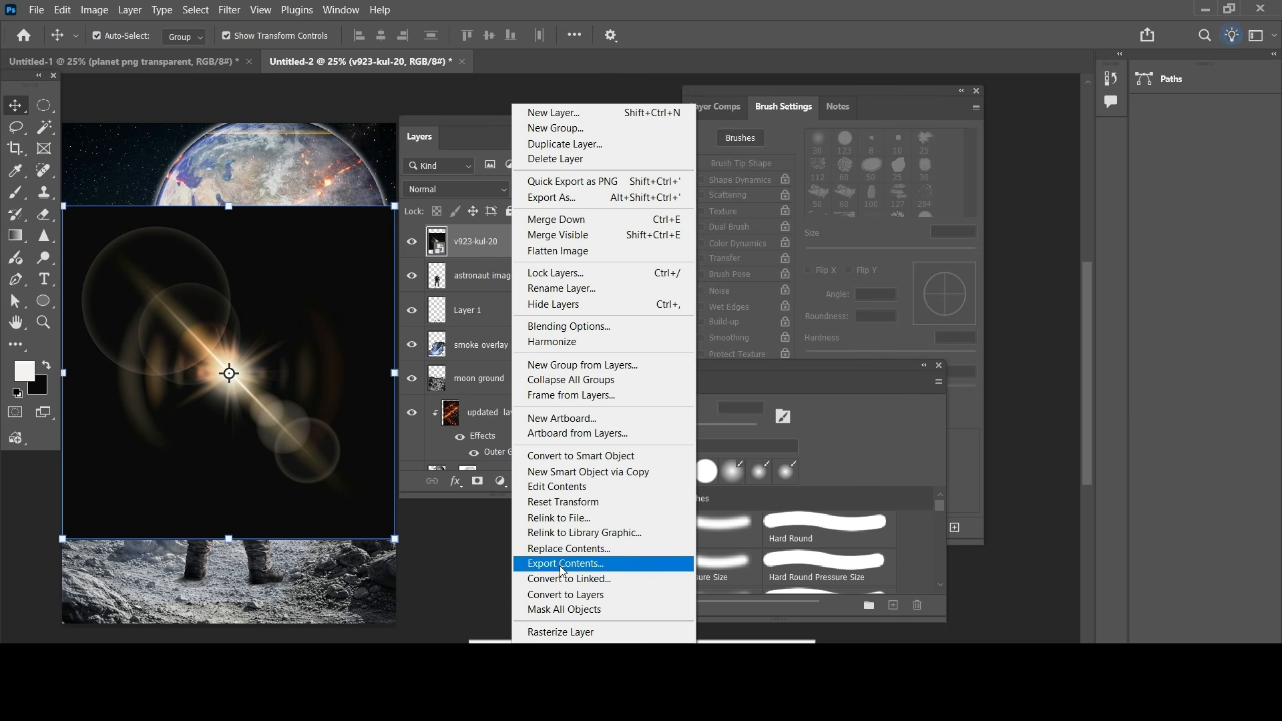
click(561, 632)
key(w)
click(283, 252)
key(Delete)
key(ctrl+d)
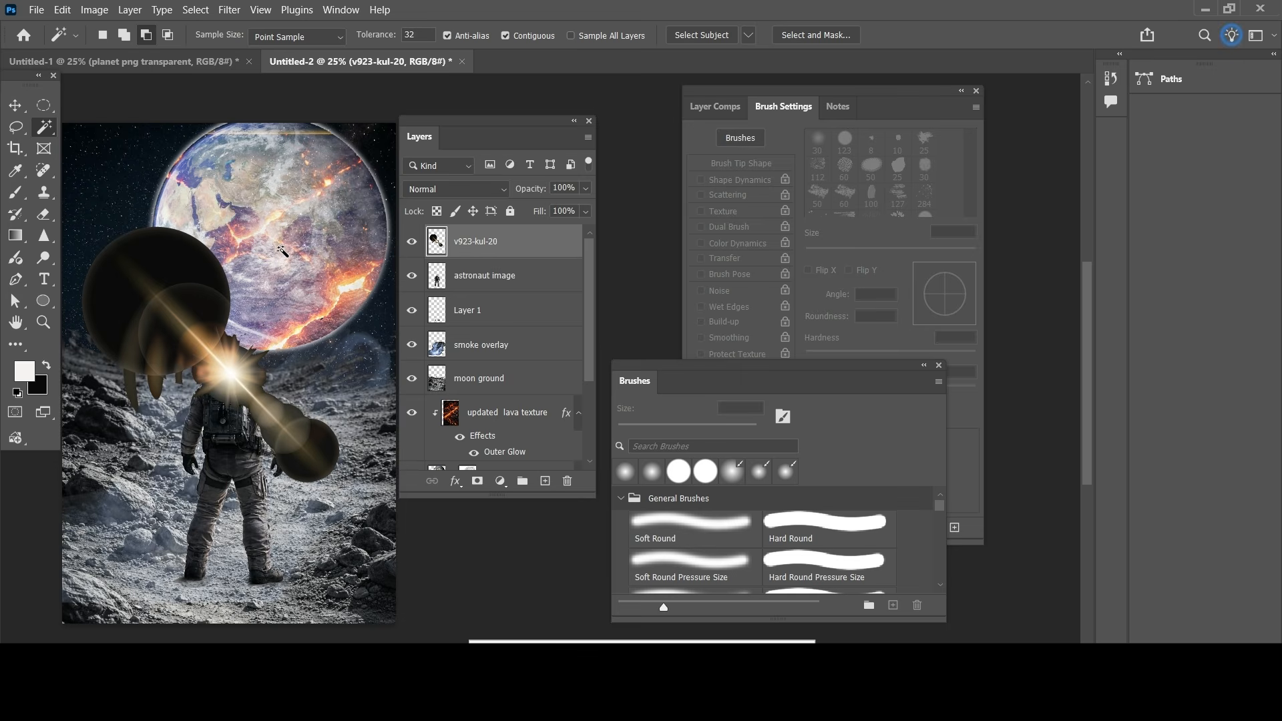
click(162, 277)
key(Delete)
key(ctrl+d)
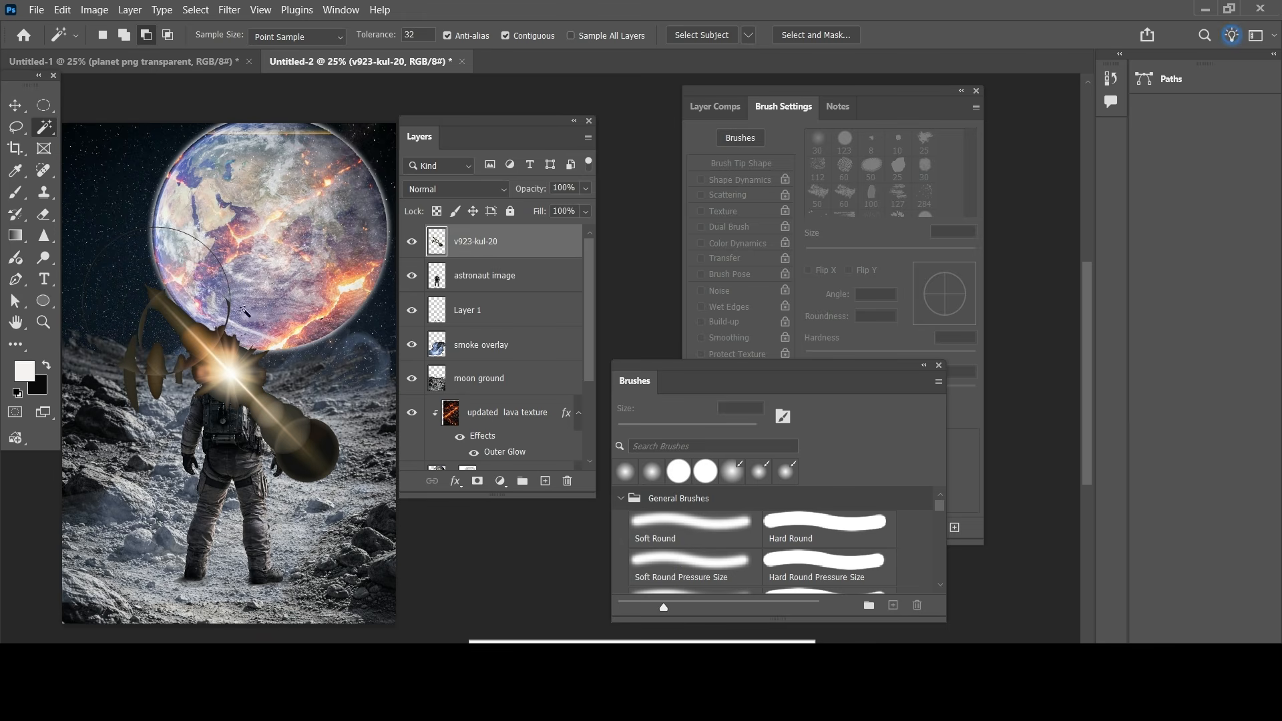
Step: Lasso the leftover brown fragments beside the flare's bright centre and delete them
click(16, 107)
click(17, 130)
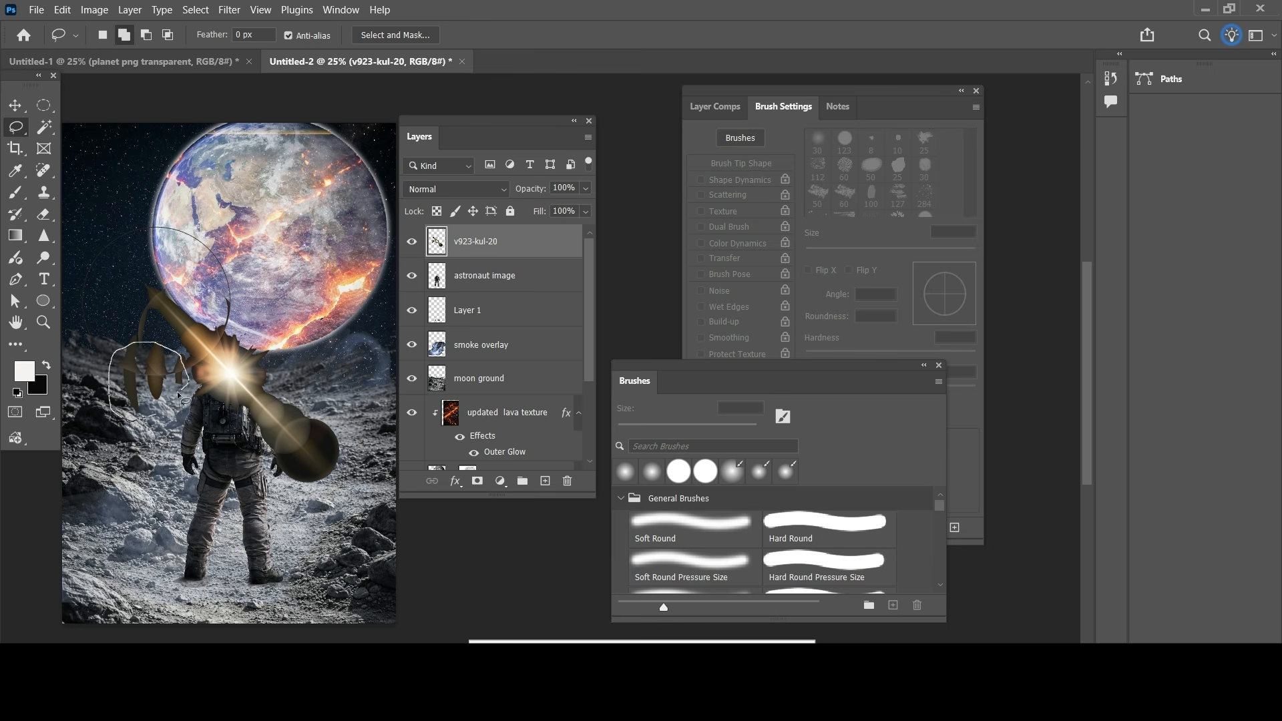
key(Delete)
key(ctrl+d)
Step: Set the v923-kul-20 flare layer's blend mode to Screen
click(15, 107)
click(327, 237)
click(471, 191)
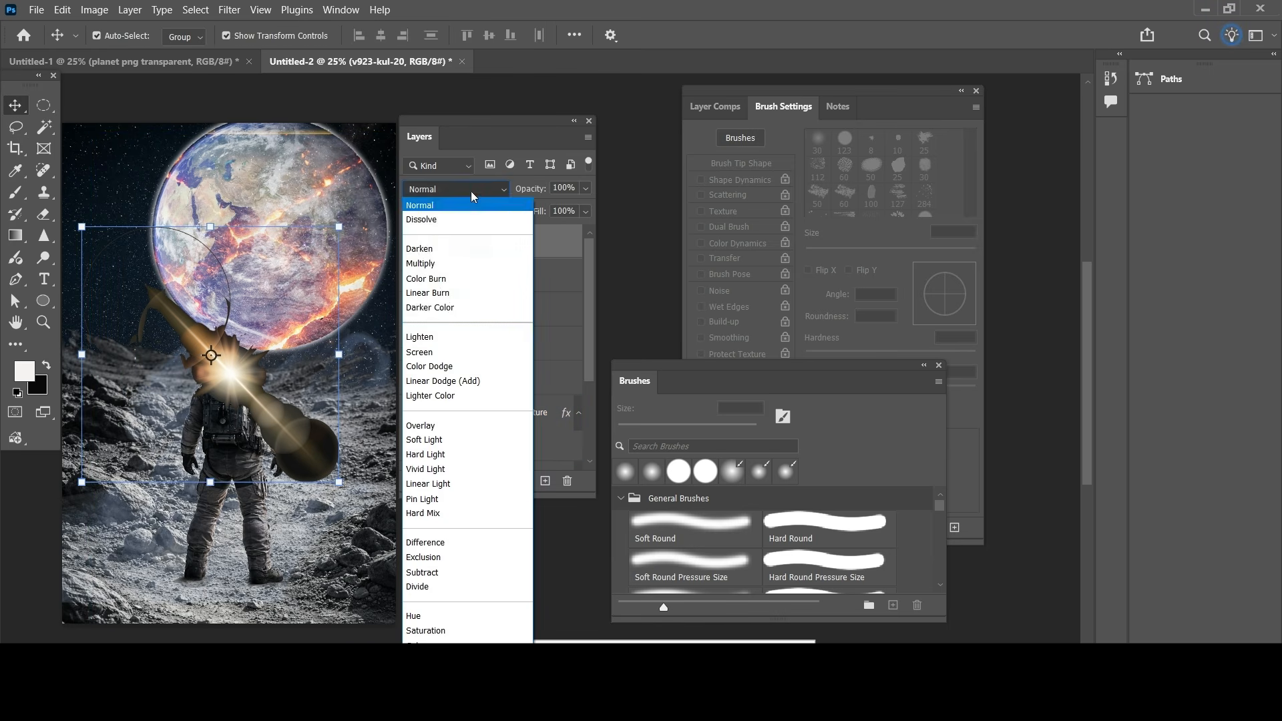
click(434, 351)
Step: Rotate the flare by about 148° and position its bright centre on the planet's upper-left edge
drag(224, 346, 198, 235)
drag(318, 105, 115, 484)
drag(163, 239, 174, 194)
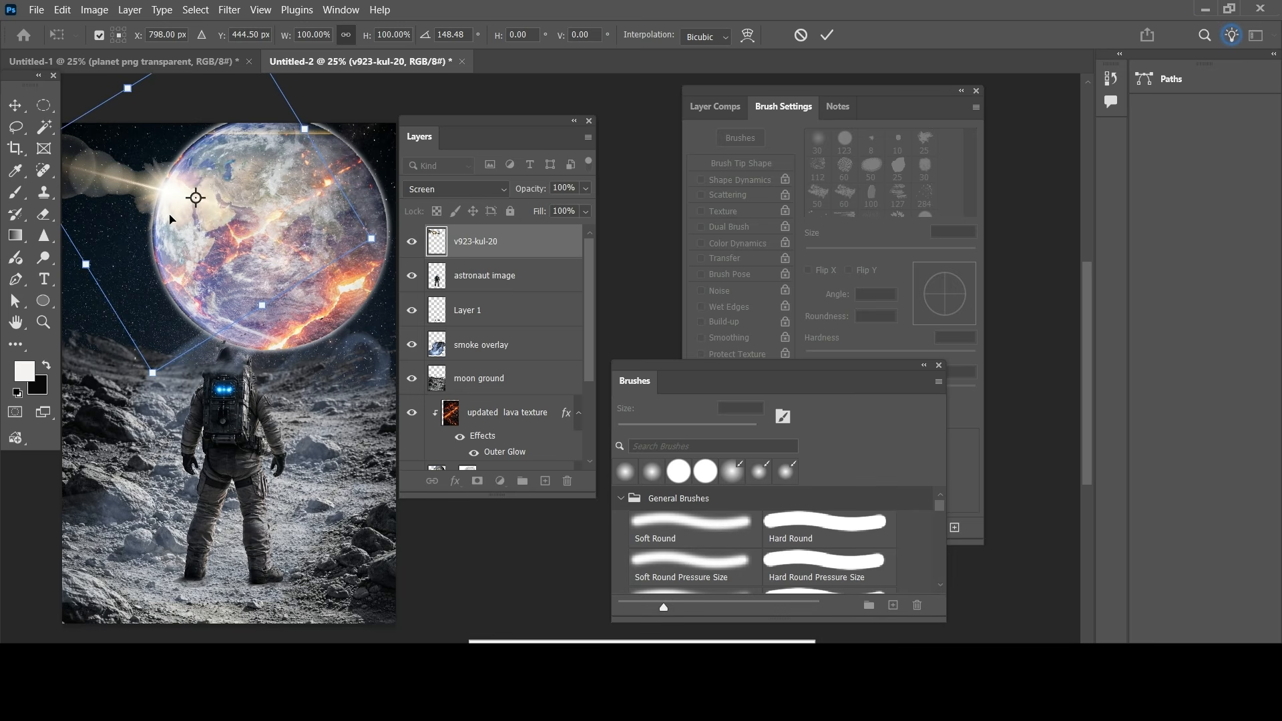
drag(194, 199, 207, 261)
key(Return)
Step: Duplicate the flare onto the astronaut's helmet and lower the copy's opacity
drag(175, 197, 244, 360)
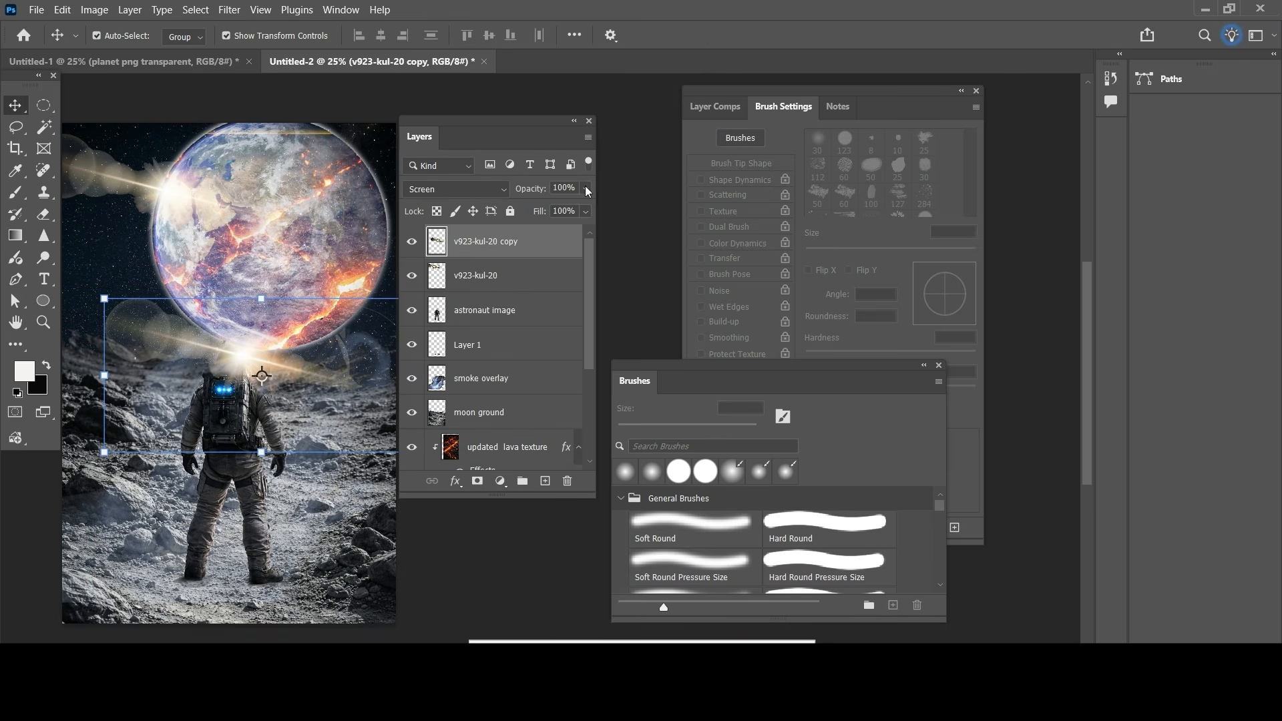
drag(584, 206, 566, 208)
click(366, 361)
click(112, 262)
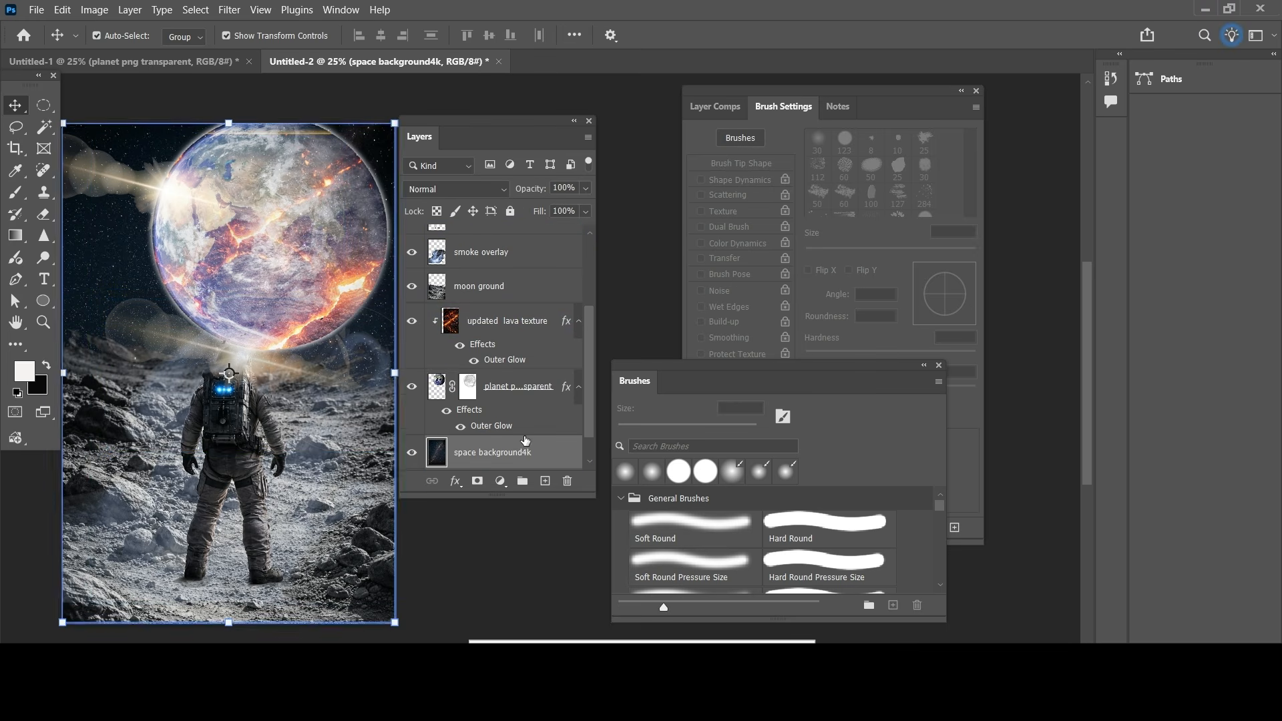
Step: Add new layers above the space background and above the flare copy, and place the dust particle overlay embedded in the uppermost one
click(545, 482)
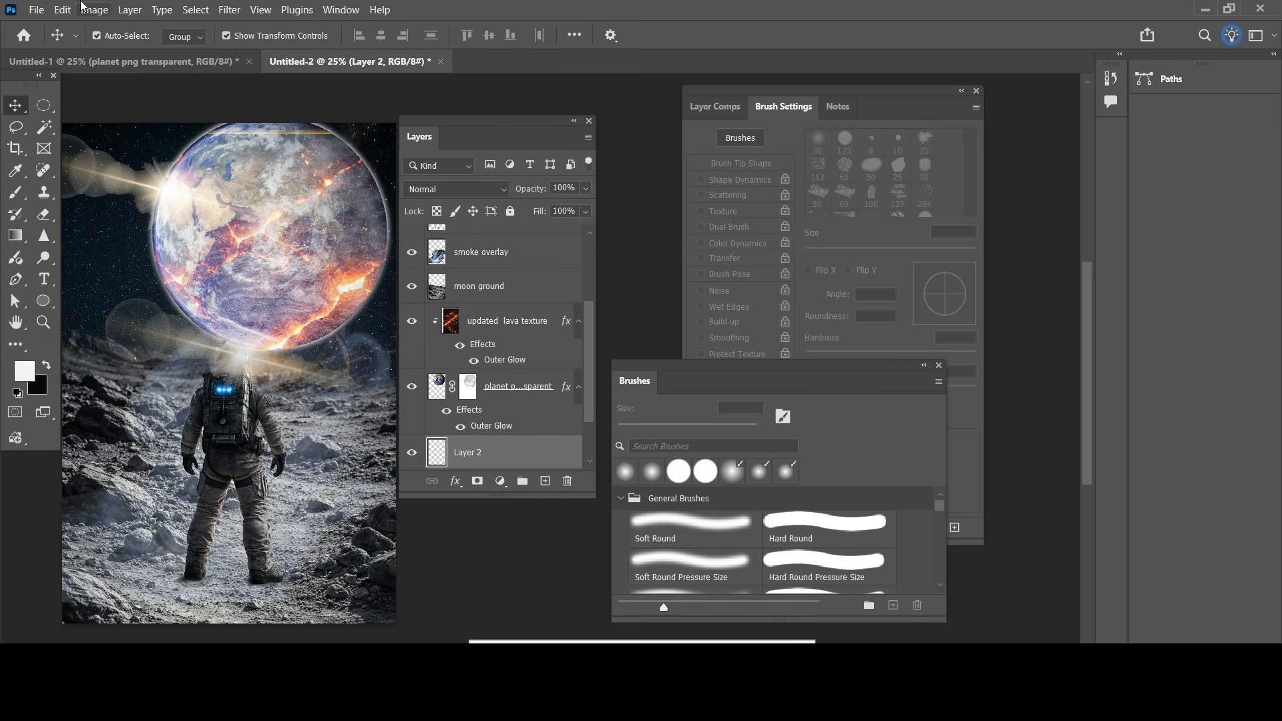
scroll(557, 420, up, 5)
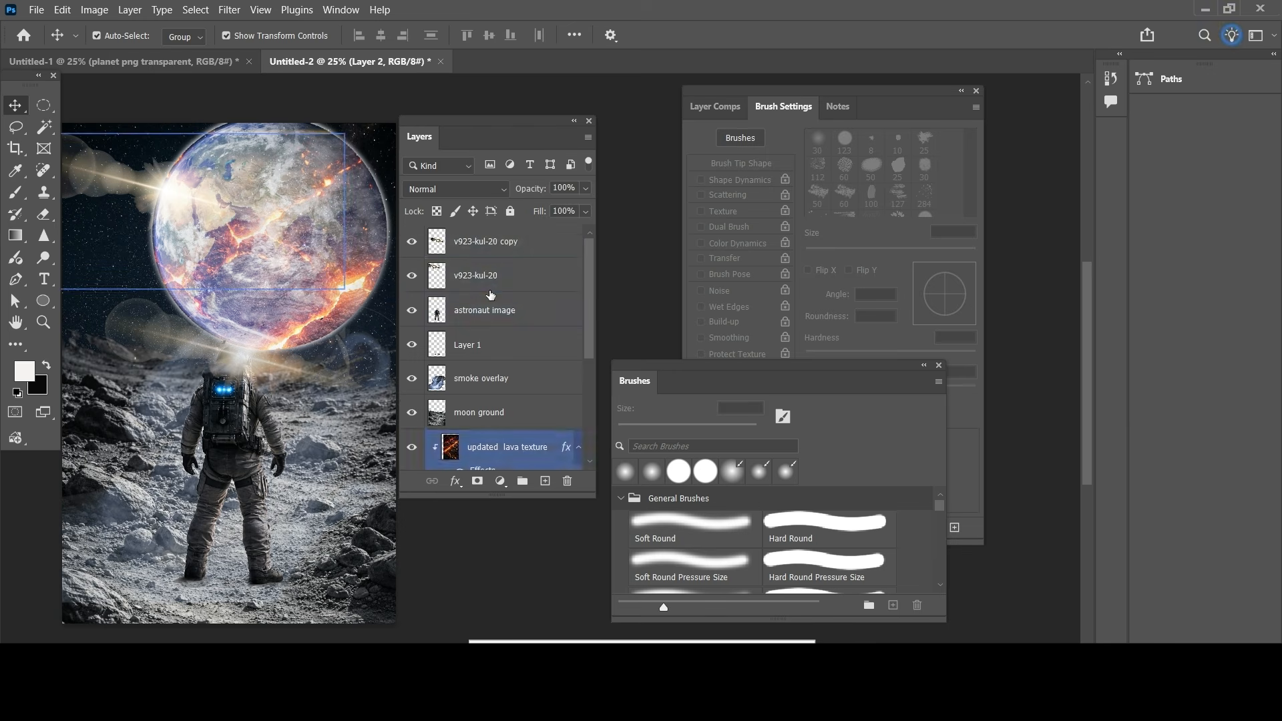
click(497, 247)
click(546, 482)
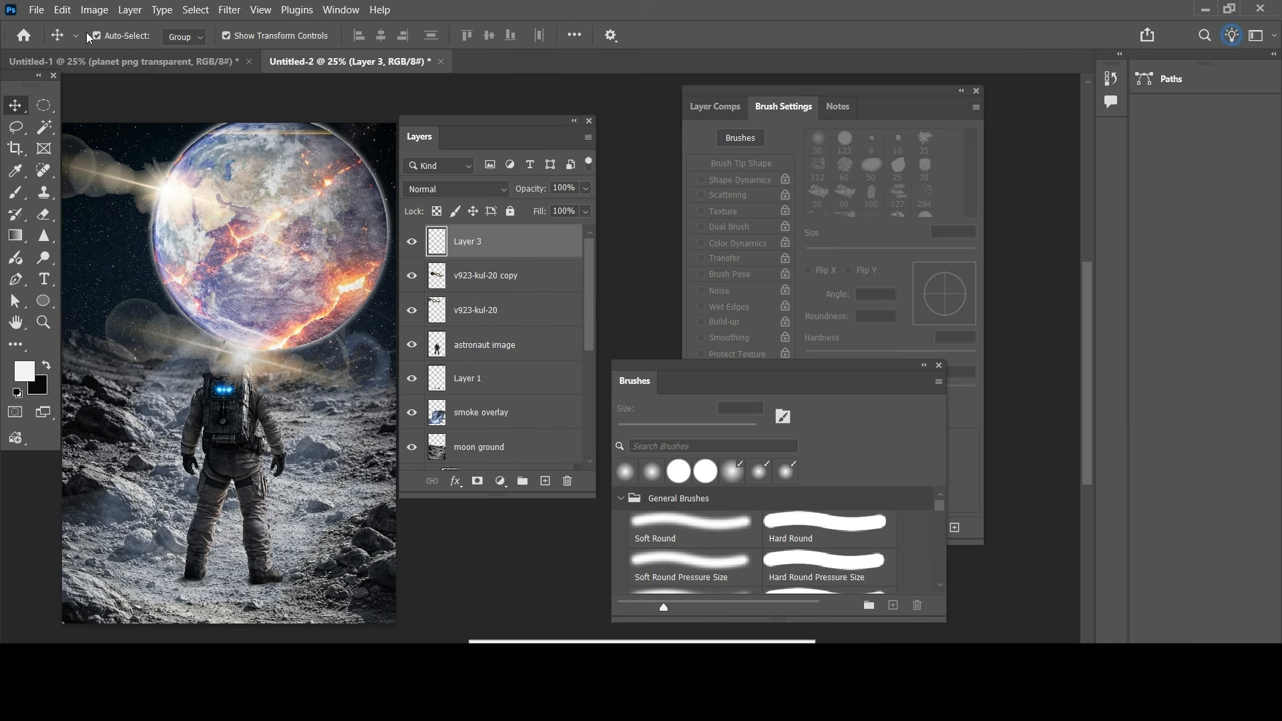
click(36, 11)
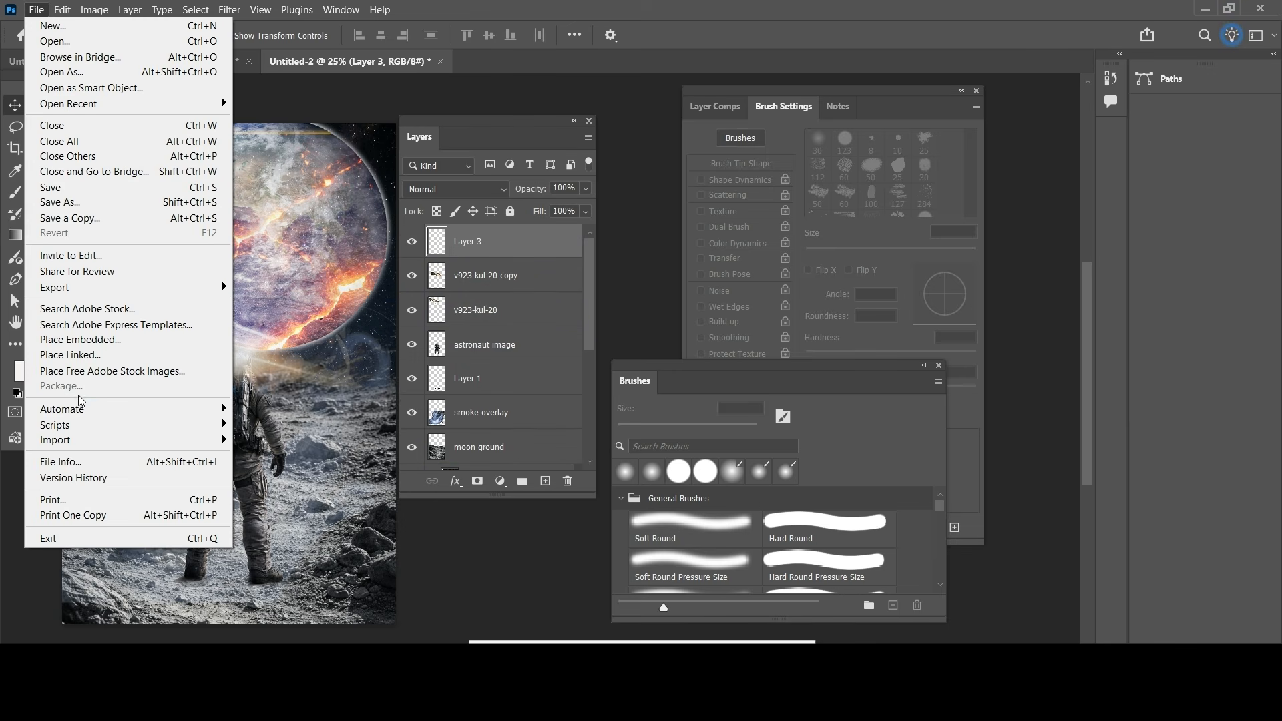
click(80, 339)
double_click(386, 139)
Step: Rasterize the placed dust particle overlay and set its blend mode to Screen
click(485, 191)
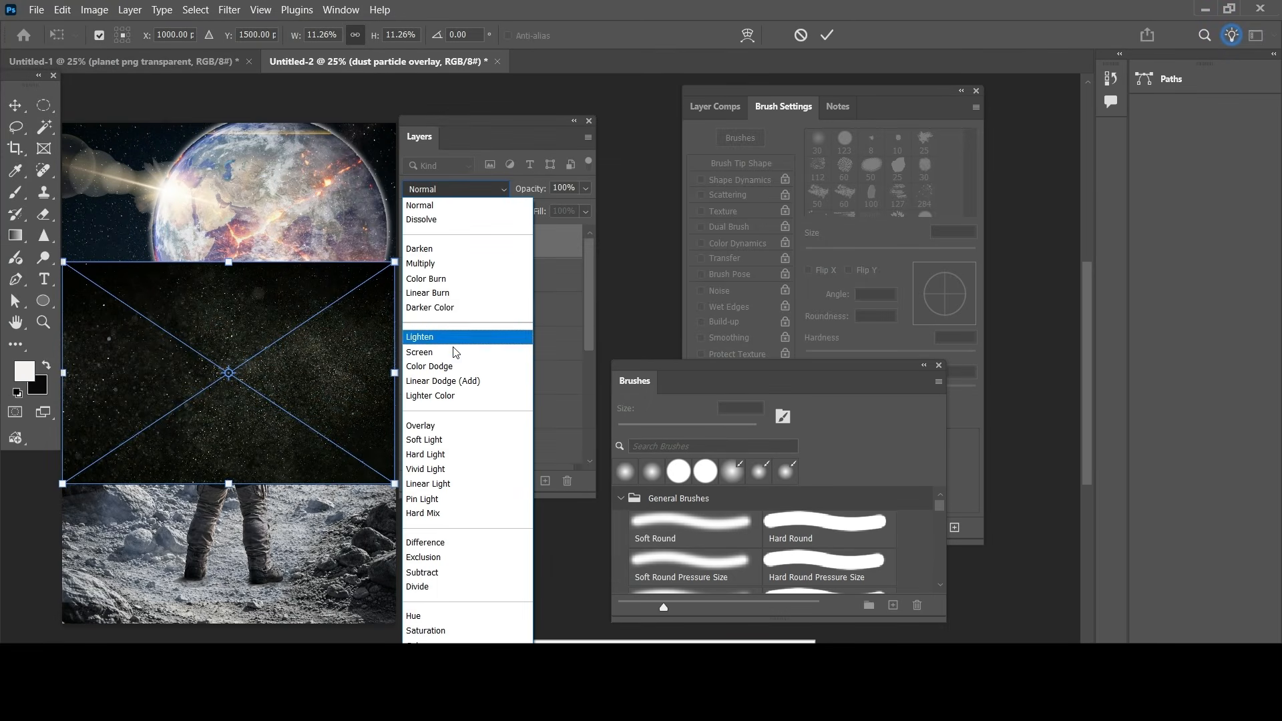
click(634, 207)
click(827, 34)
right_click(480, 242)
click(509, 632)
click(482, 190)
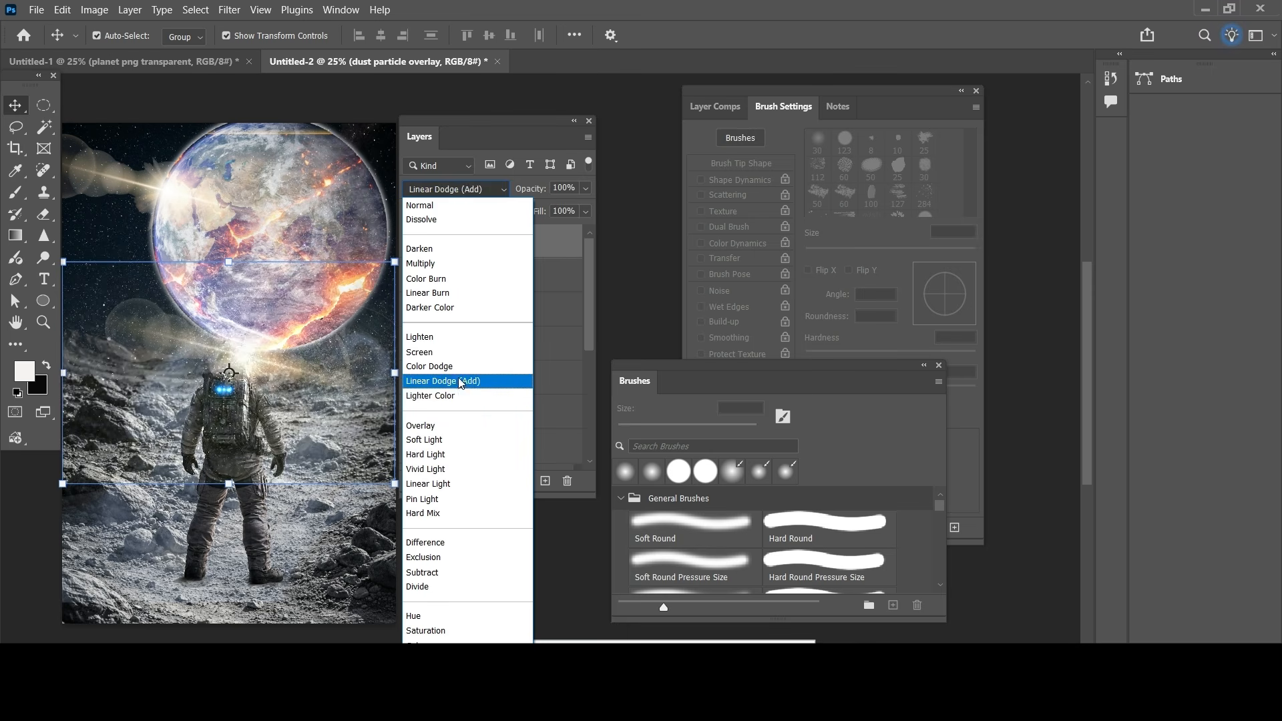
click(453, 352)
Step: Move the dust particle overlay to the poster's upper-left sky and scale it to about 105%
drag(350, 373, 189, 221)
key(ctrl+t)
mouse_move(186, 302)
mouse_down()
mouse_move(162, 310)
mouse_move(177, 318)
mouse_up()
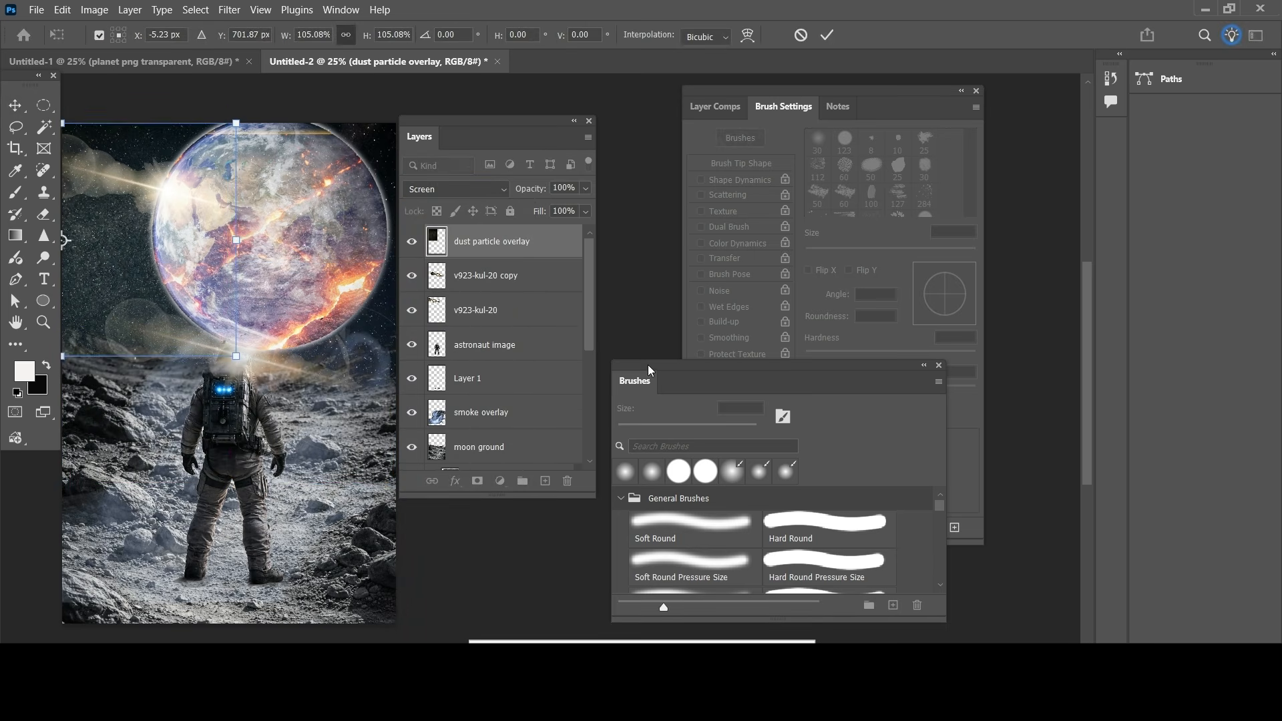
click(826, 35)
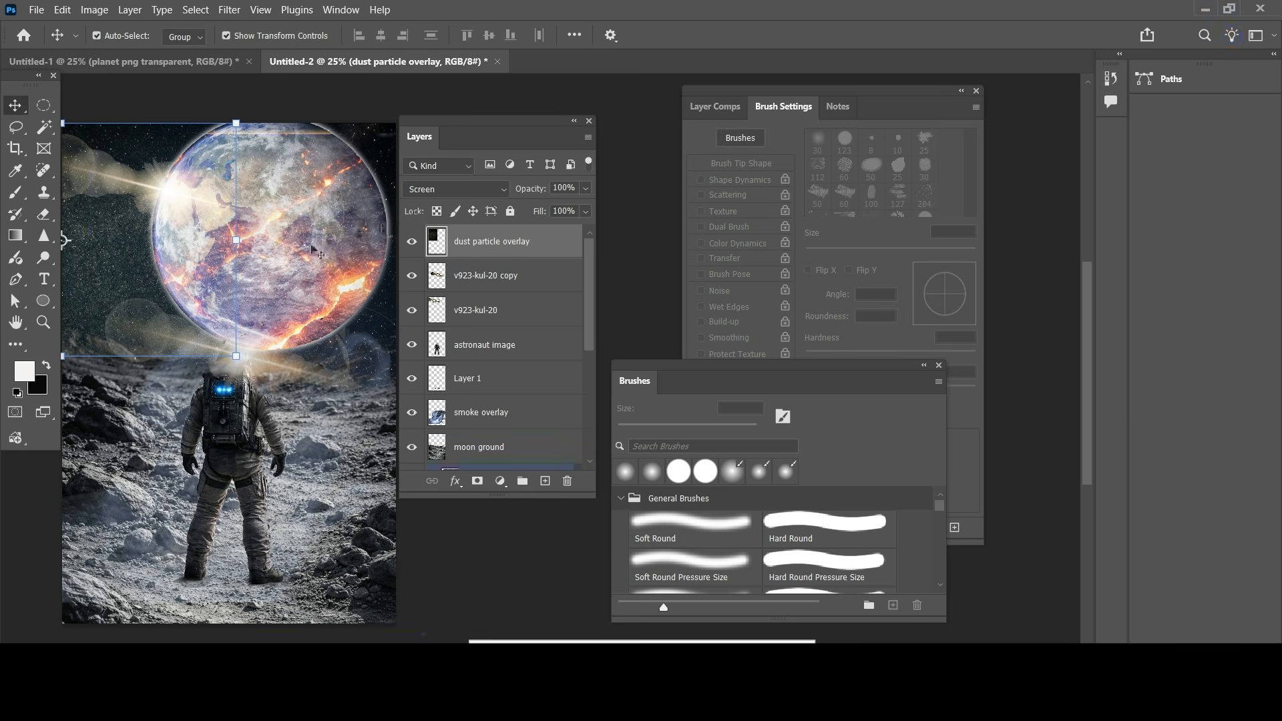
Step: Duplicate the dust particle overlay across the right part of the sky and move the copy lower in the layer order
drag(163, 284, 387, 292)
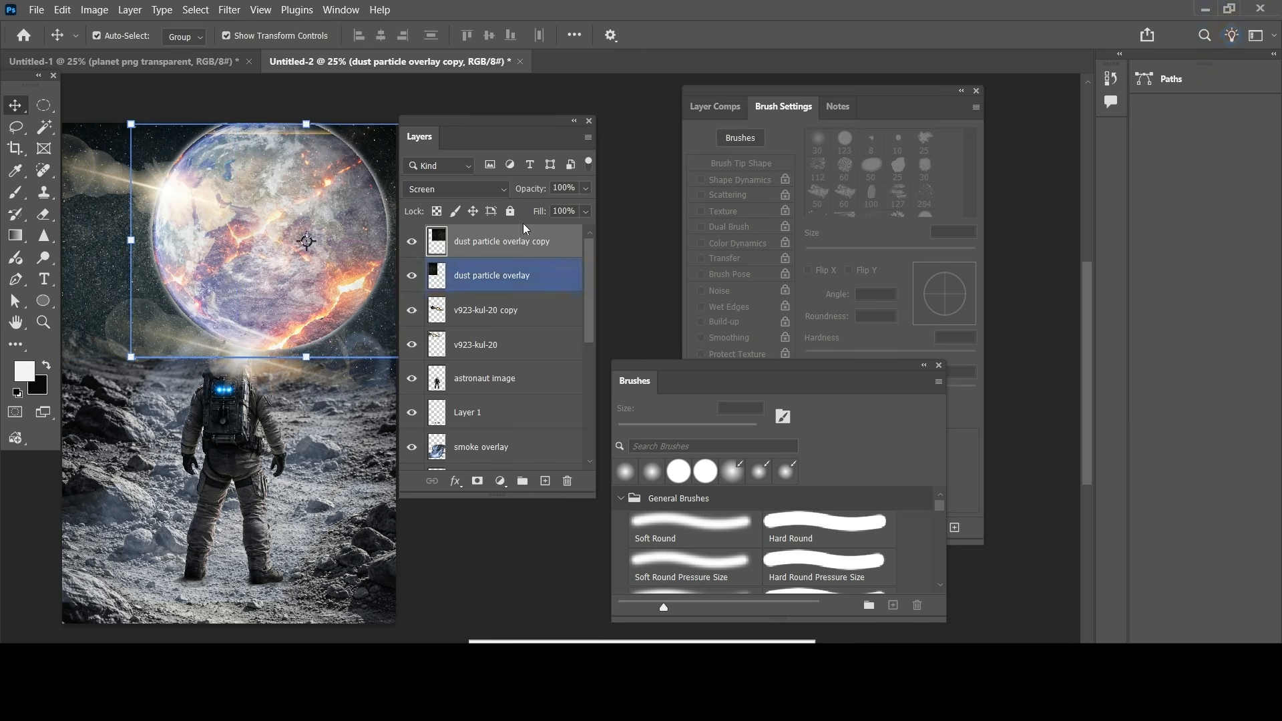
drag(524, 243, 500, 366)
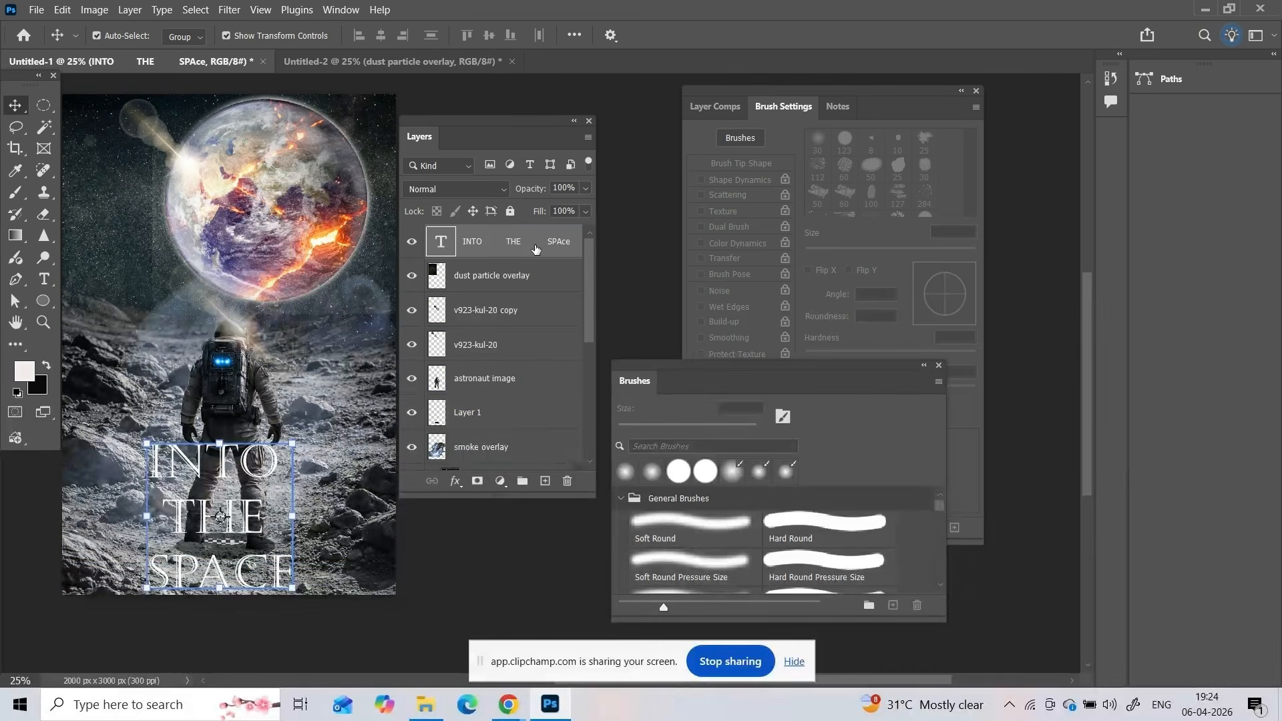
Step: Apply an Outer Glow to the INTO THE SPACE text layer and slightly raise the glow's opacity
double_click(571, 257)
click(691, 431)
drag(974, 214, 980, 214)
click(1203, 142)
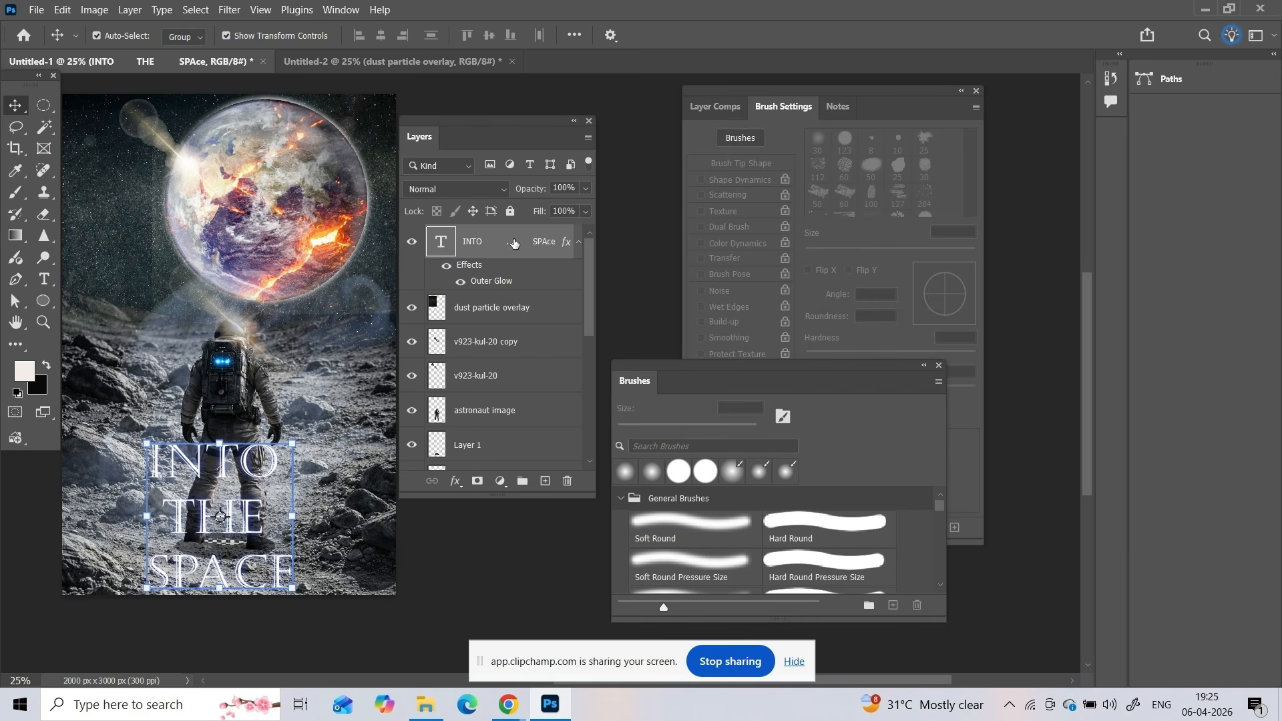
Step: Group all layers from the title text down to space background4k, and toggle the group's visibility off and on
key(ctrl)
ctrl+click(520, 314)
ctrl+click(523, 345)
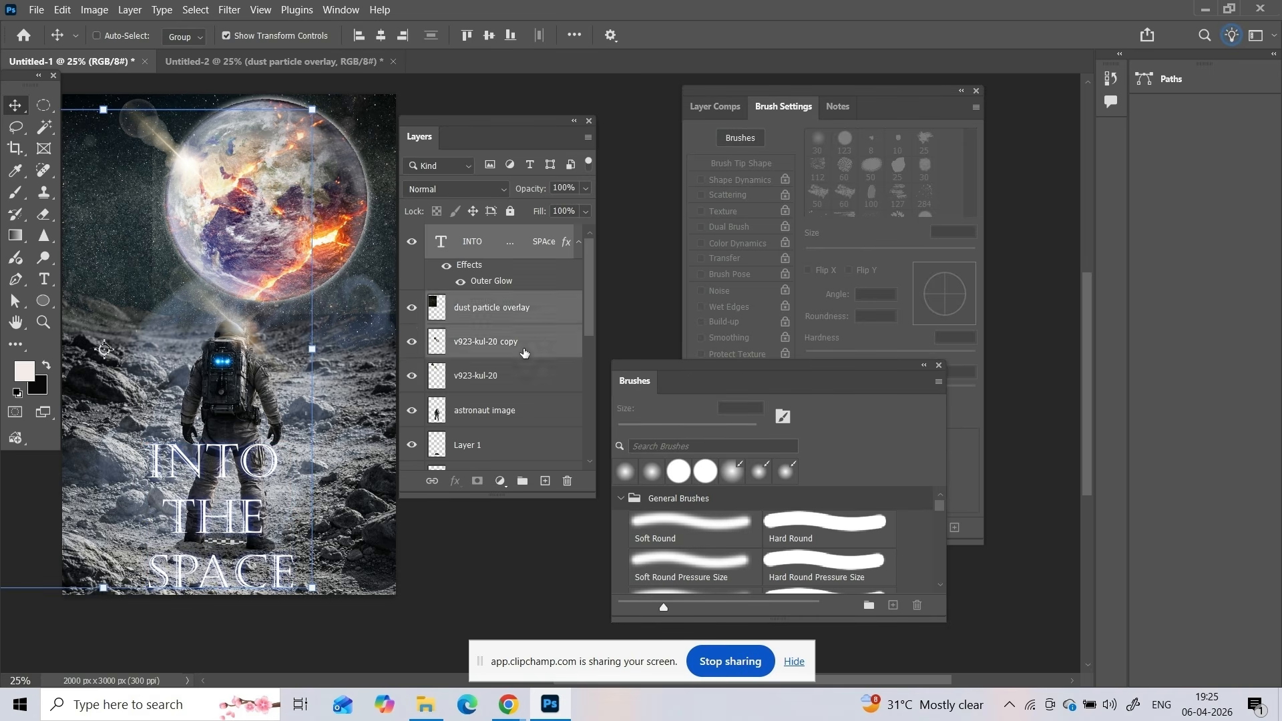
scroll(524, 354, down, 2)
ctrl+click(512, 253)
ctrl+click(513, 288)
ctrl+click(514, 320)
ctrl+click(516, 354)
scroll(515, 354, down, 2)
ctrl+click(517, 315)
ctrl+click(523, 384)
scroll(524, 386, down, 2)
ctrl+click(518, 350)
ctrl+click(518, 388)
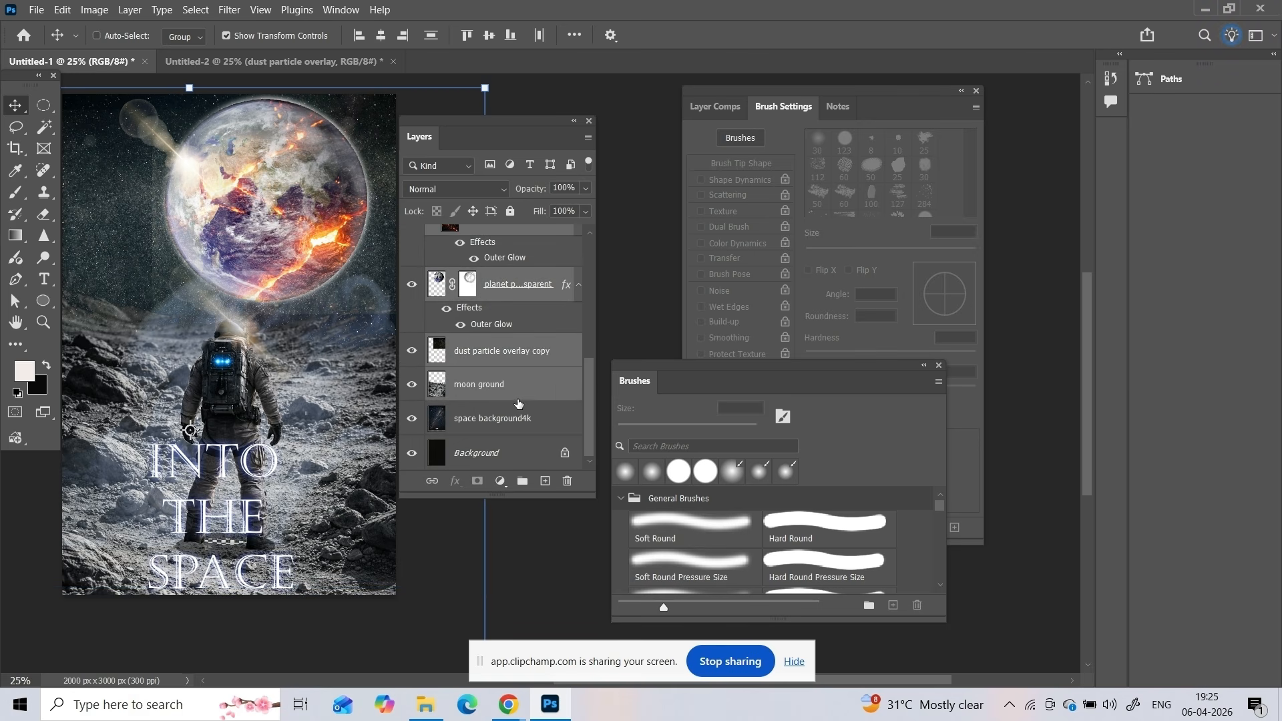
ctrl+click(509, 422)
key(ctrl+g)
click(412, 235)
click(412, 235)
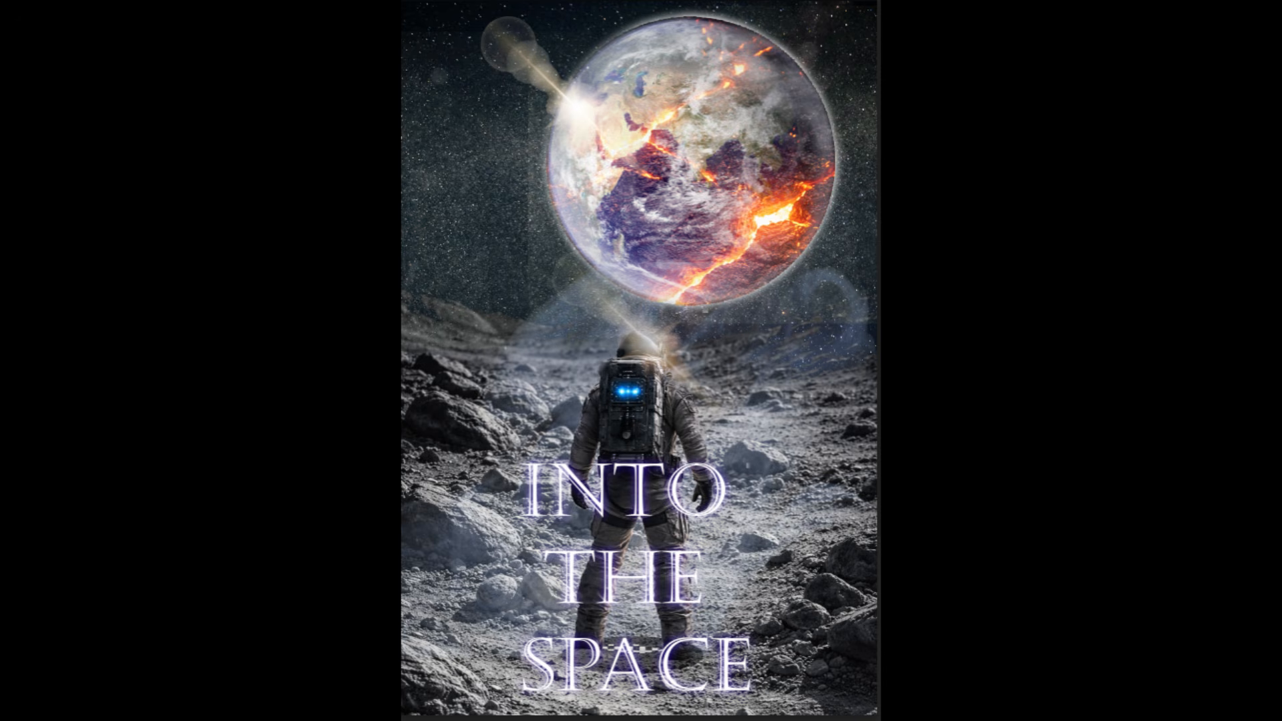